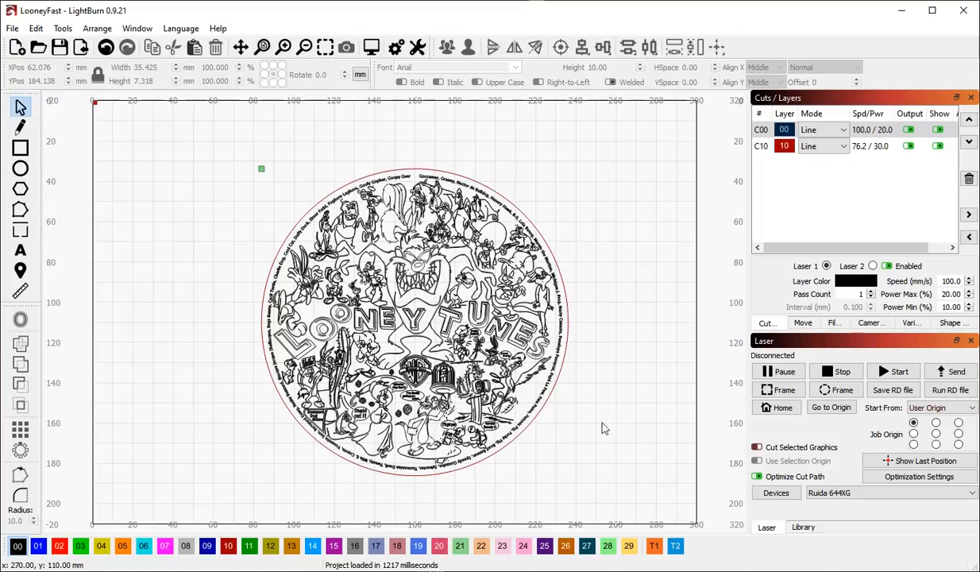
# Select the large Tasmanian Devil outline in the middle of the artwork and examine its nodes up close.
pyautogui.scroll(3, 333, 302)
pyautogui.click(383, 235)
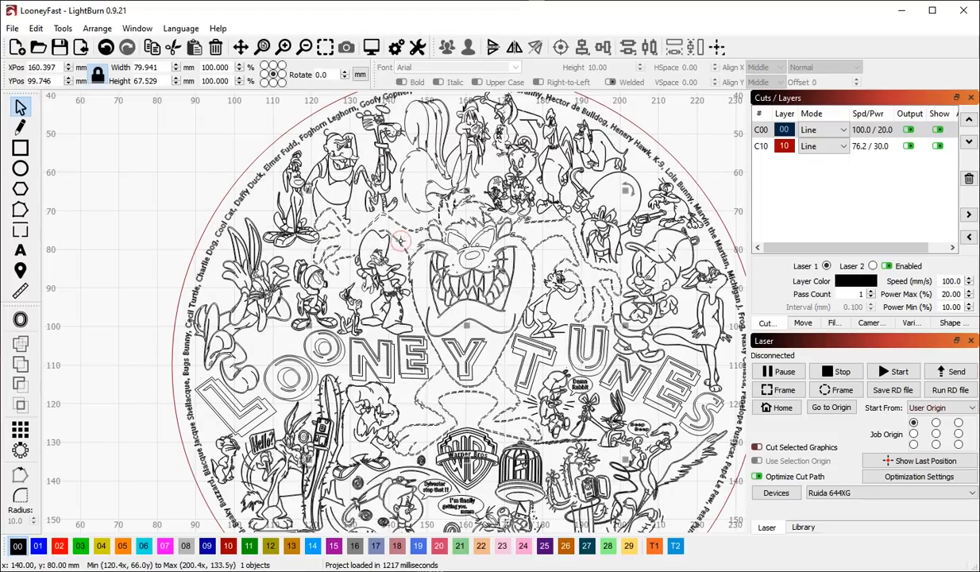
pyautogui.scroll(5, 383, 221)
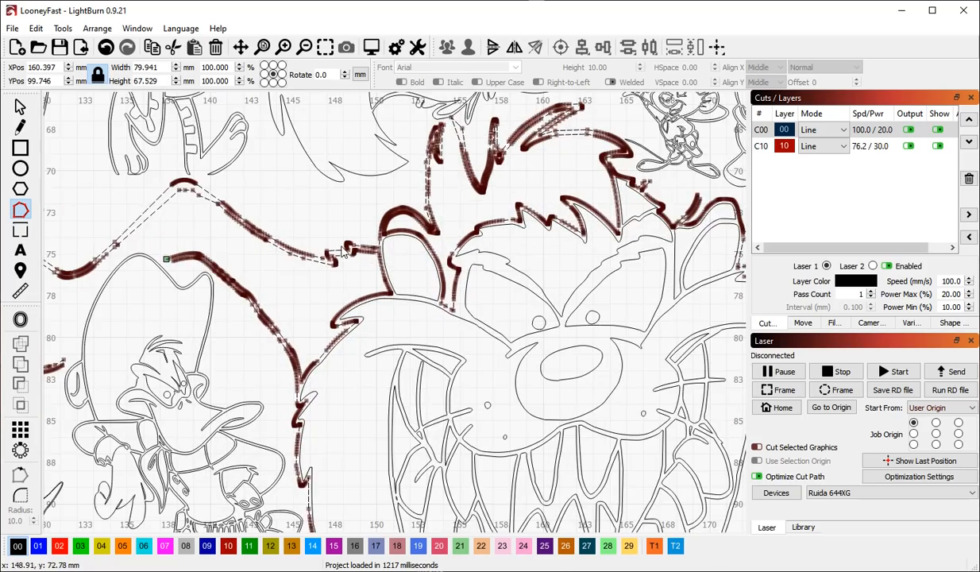
pyautogui.scroll(-8, 441, 221)
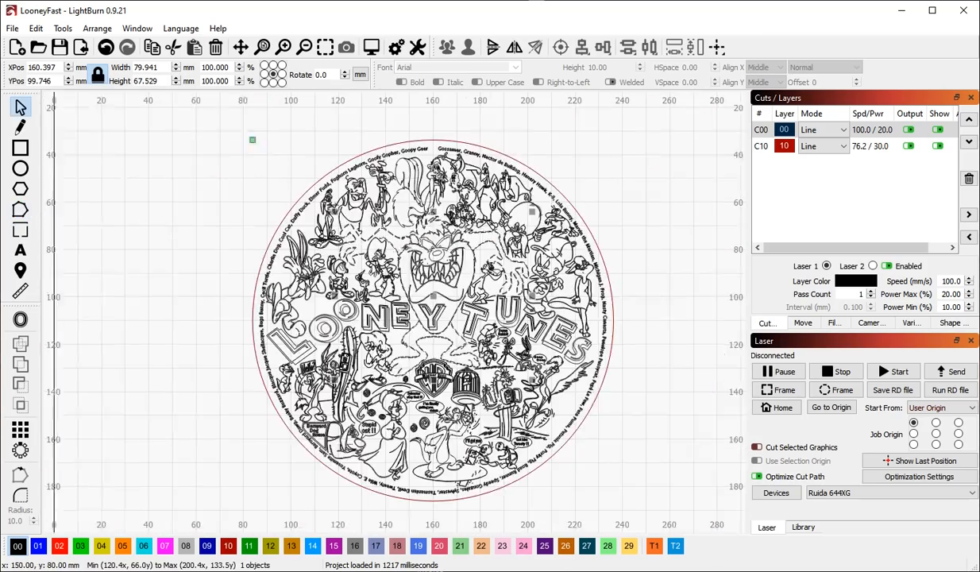
pyautogui.click(197, 283)
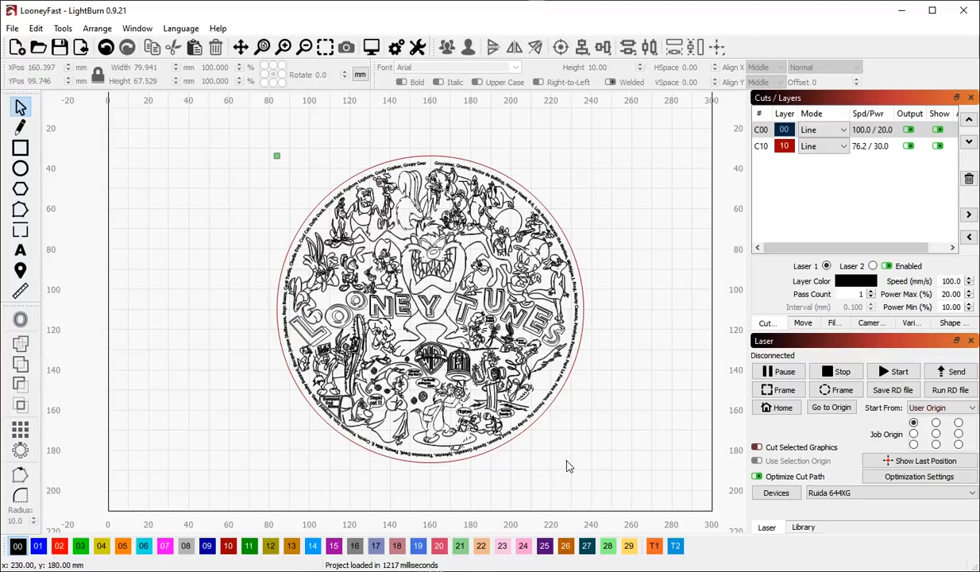
# Load the LooneyFast project file again and delete the "7.7 Mb" text beside the circular artwork.
pyautogui.click(545, 444)
pyautogui.scroll(-1, 226, 333)
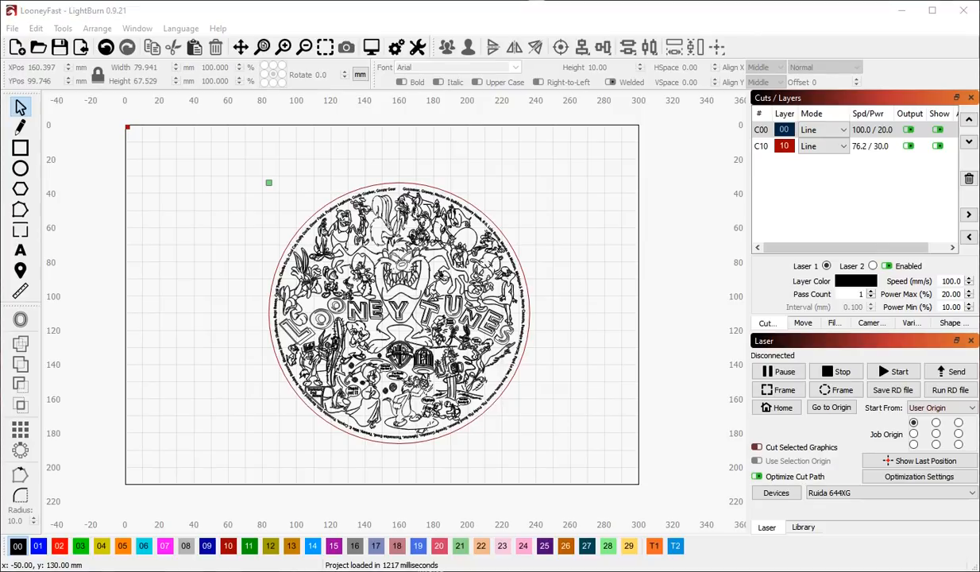
pyautogui.moveTo(305, 207)
pyautogui.mouseDown()
pyautogui.moveTo(558, 267)
pyautogui.moveTo(562, 278)
pyautogui.mouseUp()
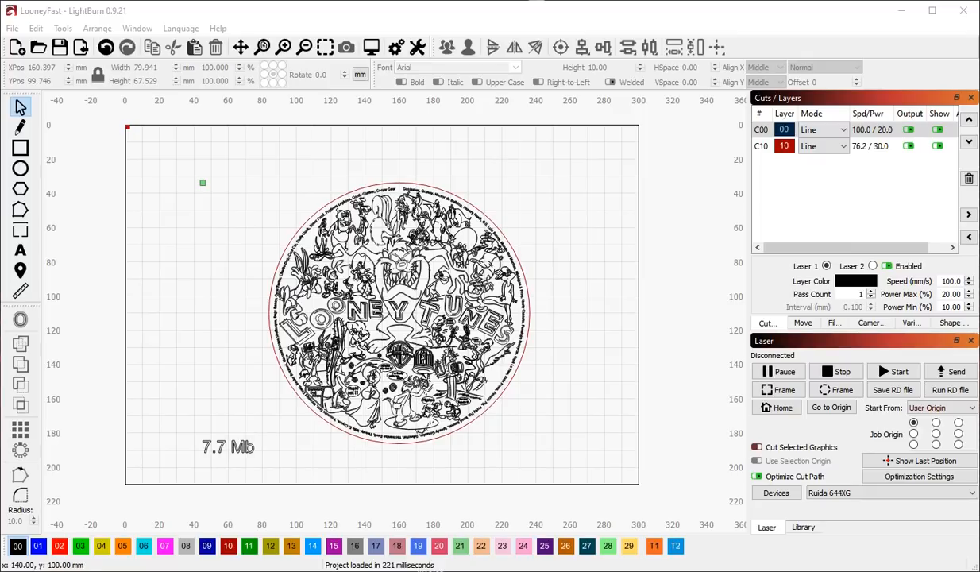
pyautogui.moveTo(178, 423); pyautogui.dragTo(284, 486)
pyautogui.press('Delete')
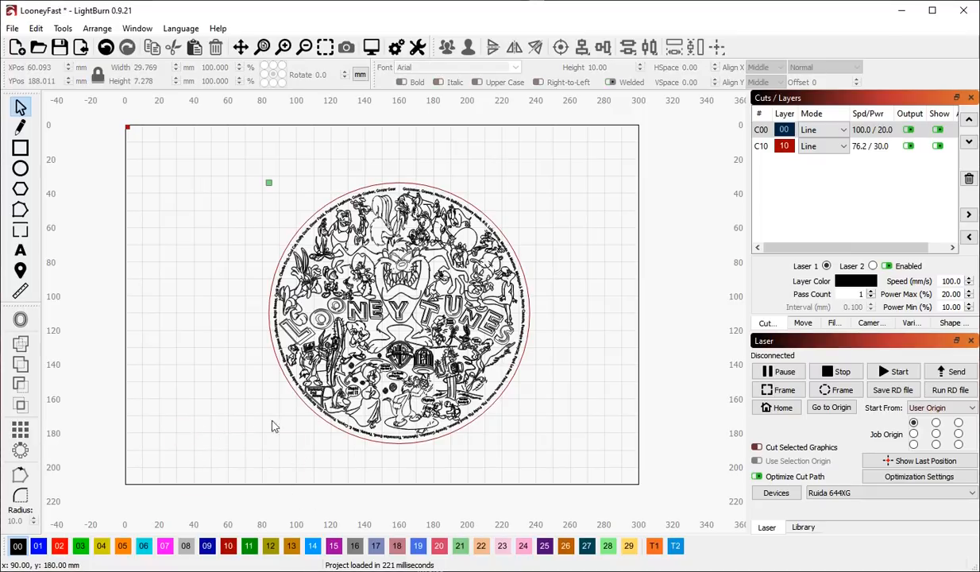
# Select the whole circular artwork and move it to about X 84.9 mm, Y 110.4 mm on the workspace.
pyautogui.moveTo(216, 145); pyautogui.dragTo(591, 492)
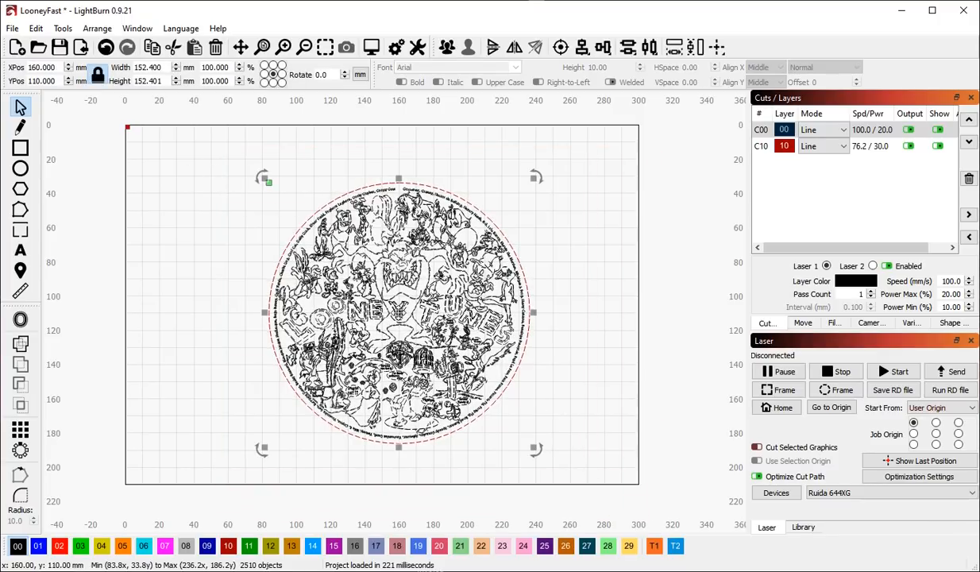
pyautogui.moveTo(399, 314); pyautogui.dragTo(271, 315)
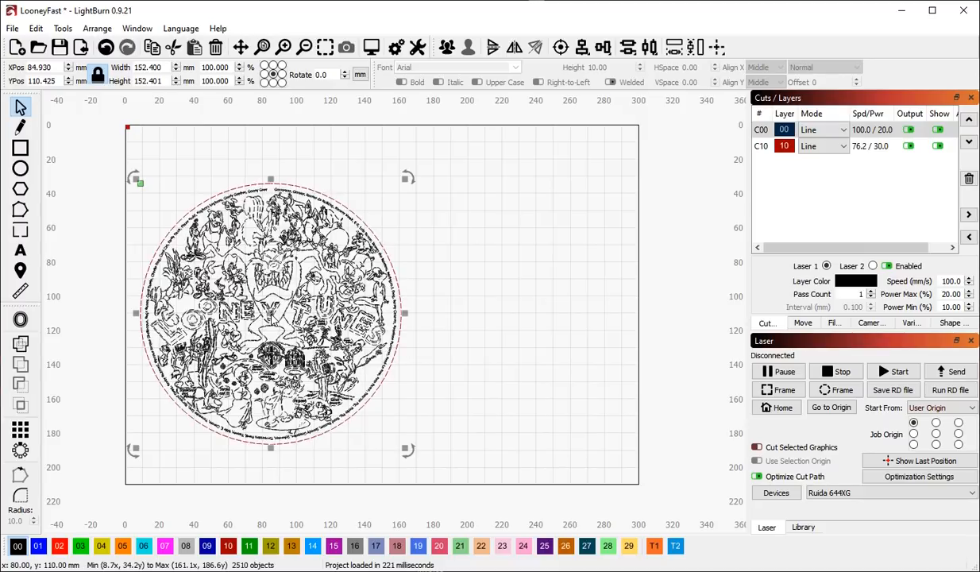
pyautogui.click(472, 280)
# Look at the Save As dialog with its LightBurn Legacy Project (*.lbrn) file type, without saving.
pyautogui.click(13, 28)
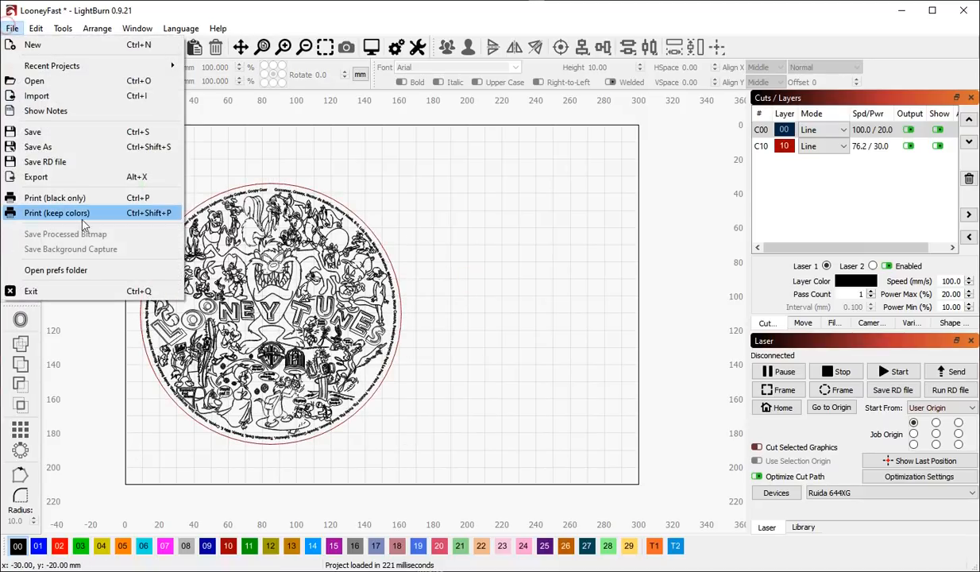
pyautogui.click(40, 146)
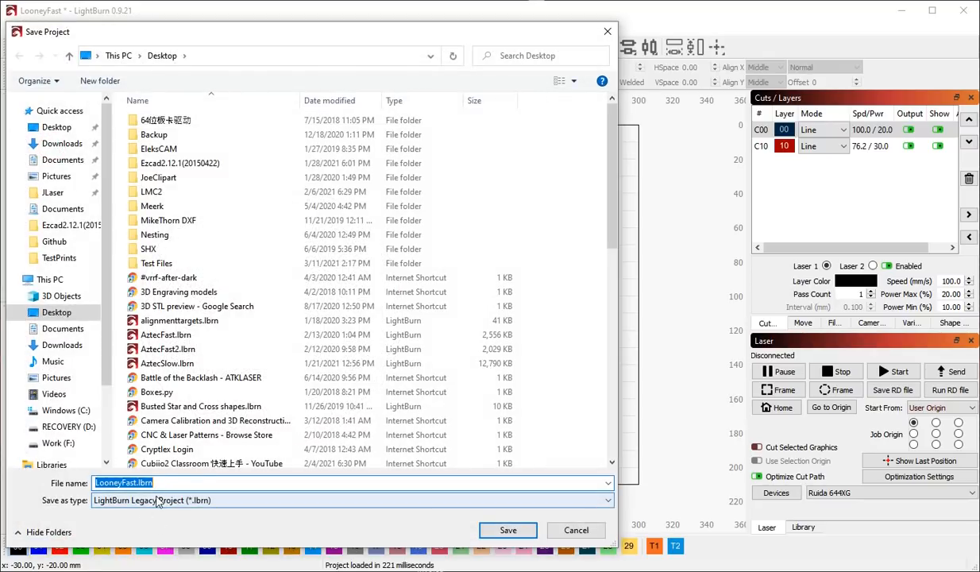
pyautogui.press('Escape')
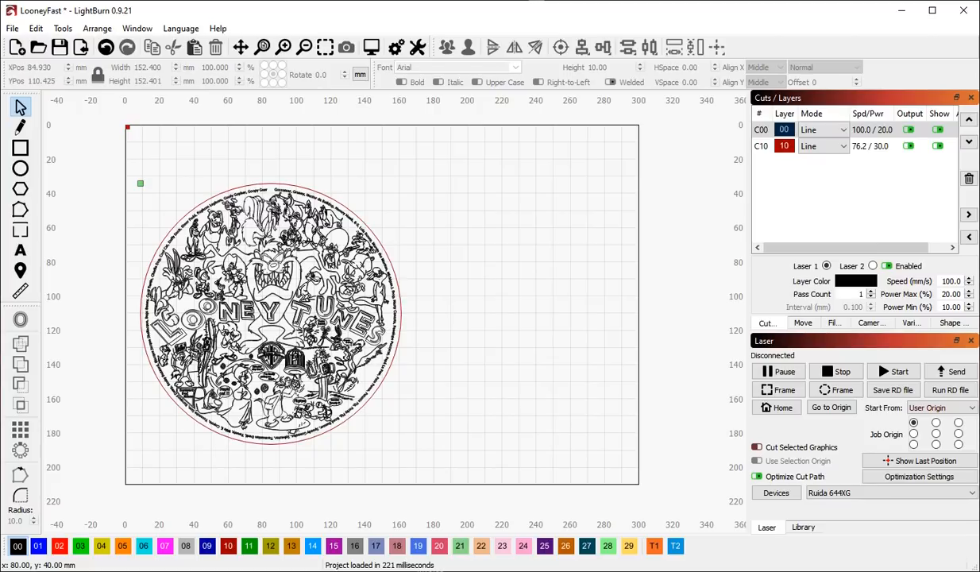
# Duplicate the whole circular artwork and shift the copy 160 mm to the right, clear of the original.
pyautogui.moveTo(106, 154); pyautogui.dragTo(460, 475)
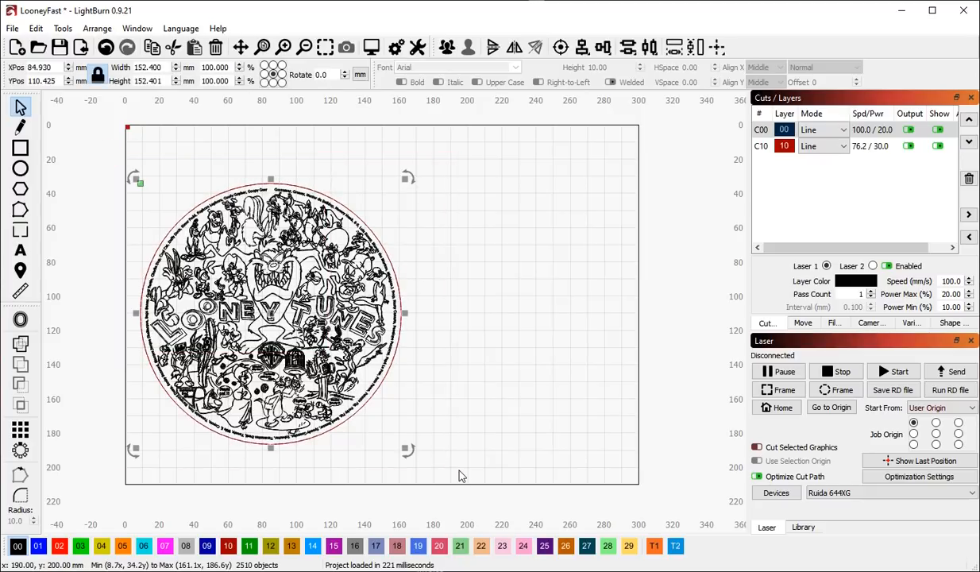
pyautogui.hotkey('shift', 'Right')
pyautogui.hotkey('shift', 'Right')
pyautogui.hotkey('shift', 'Right')
pyautogui.hotkey('shift', 'Right')
pyautogui.hotkey('shift', 'Right')
pyautogui.hotkey('shift', 'Right')
pyautogui.hotkey('shift', 'Right')
pyautogui.hotkey('shift', 'Right')
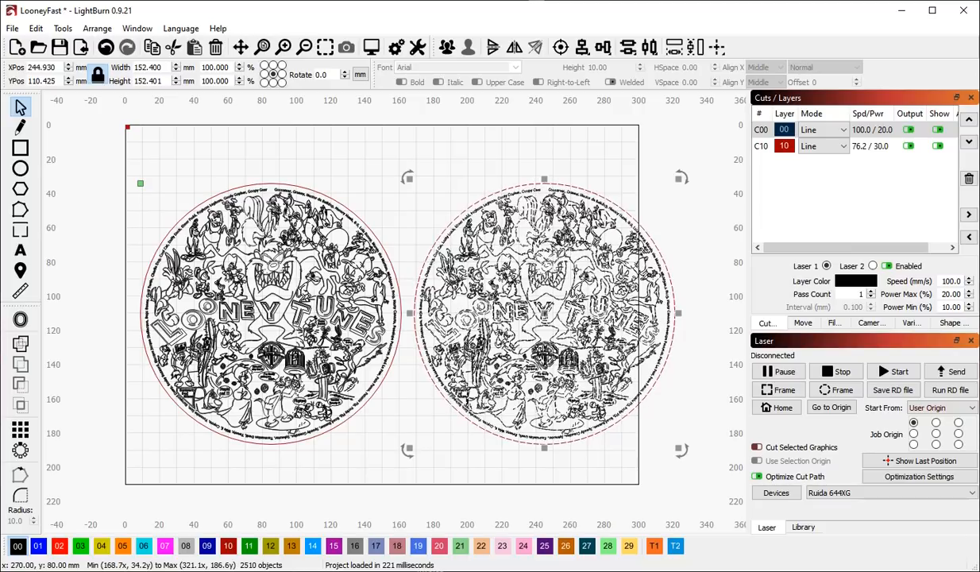
pyautogui.click(637, 170)
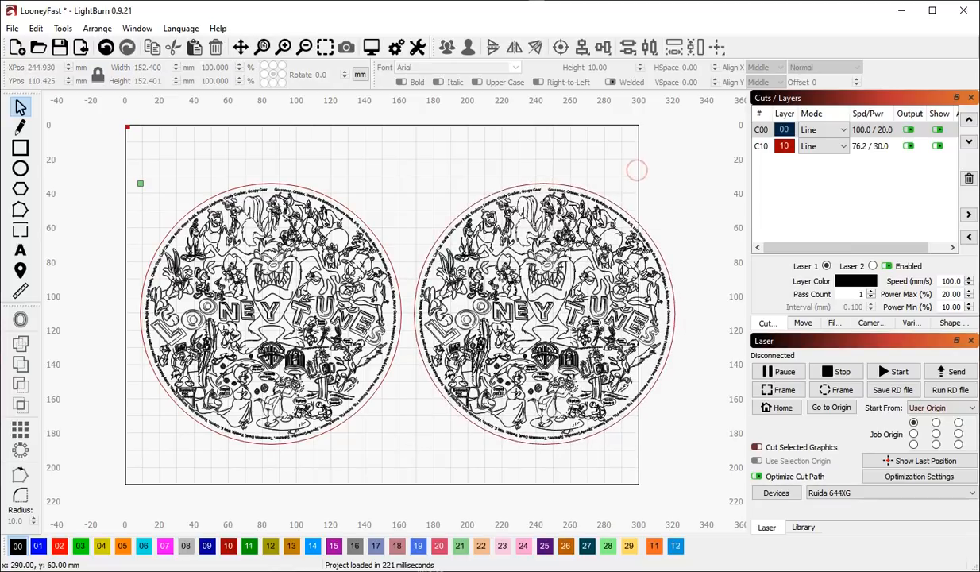
# Select matching individual shapes in the duplicate and the original artwork to compare them.
pyautogui.click(637, 222)
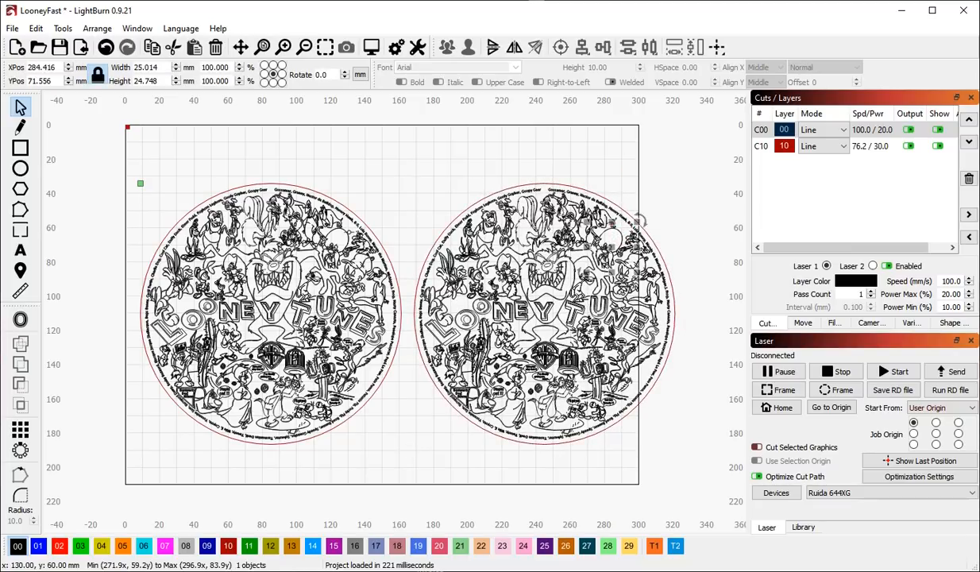
pyautogui.click(361, 223)
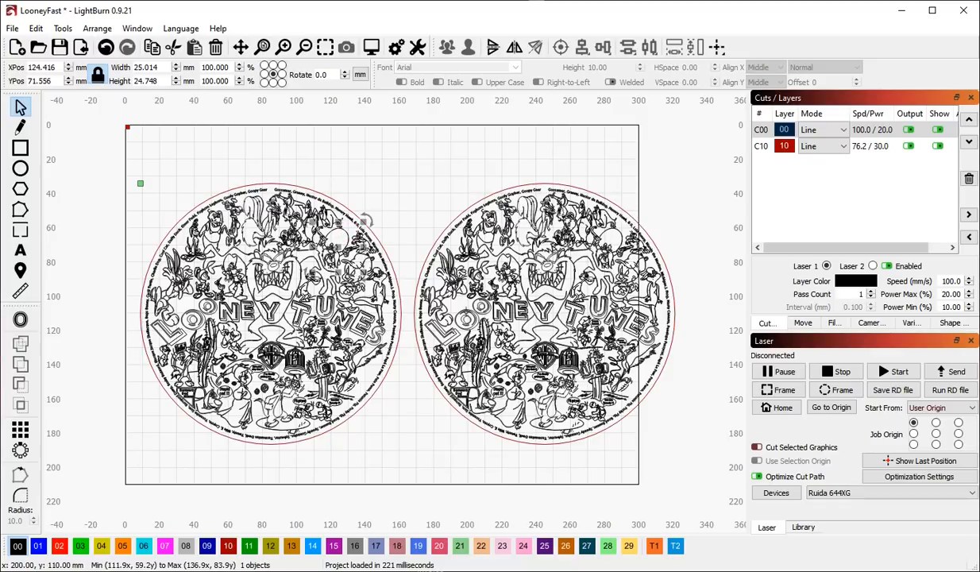
pyautogui.click(450, 302)
pyautogui.click(191, 300)
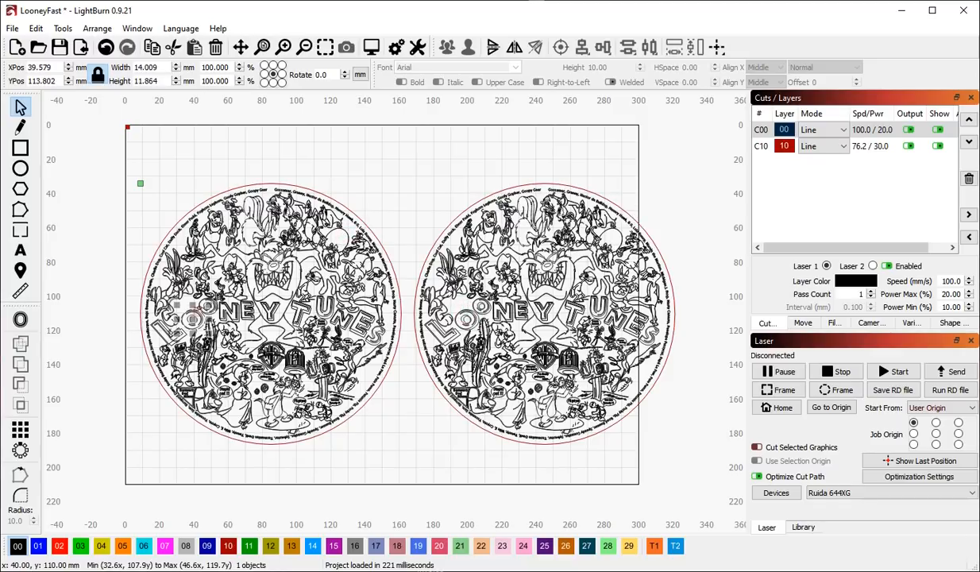
pyautogui.click(411, 166)
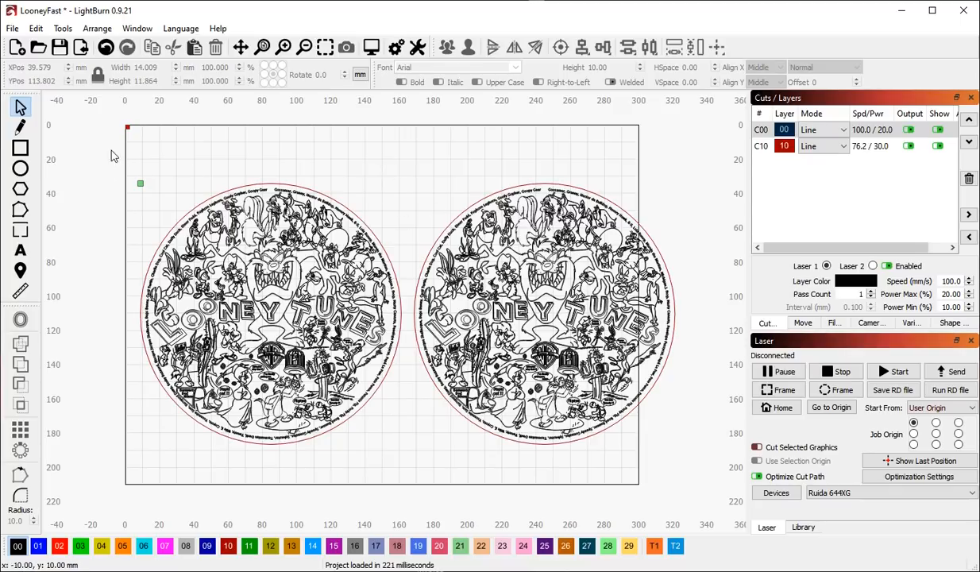
# Select all of the left artwork and then all of the right copy to compare the two sets.
pyautogui.moveTo(111, 155); pyautogui.dragTo(415, 486)
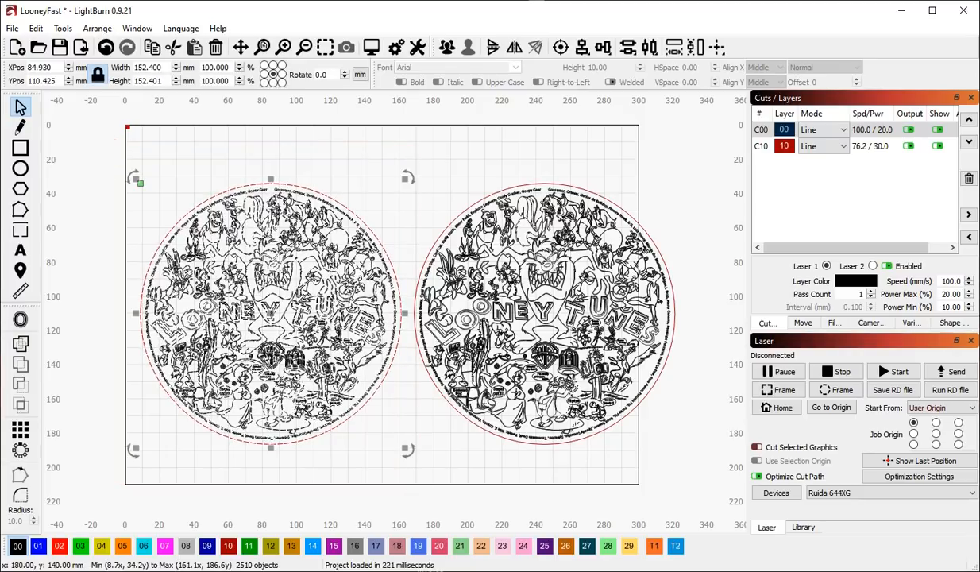
pyautogui.click(442, 415)
pyautogui.moveTo(401, 139); pyautogui.dragTo(707, 489)
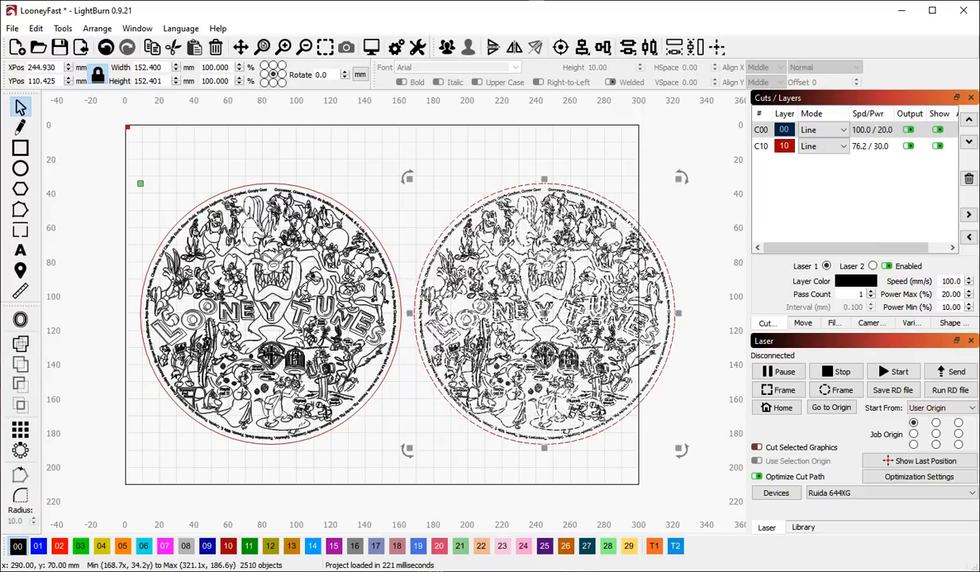
pyautogui.click(609, 155)
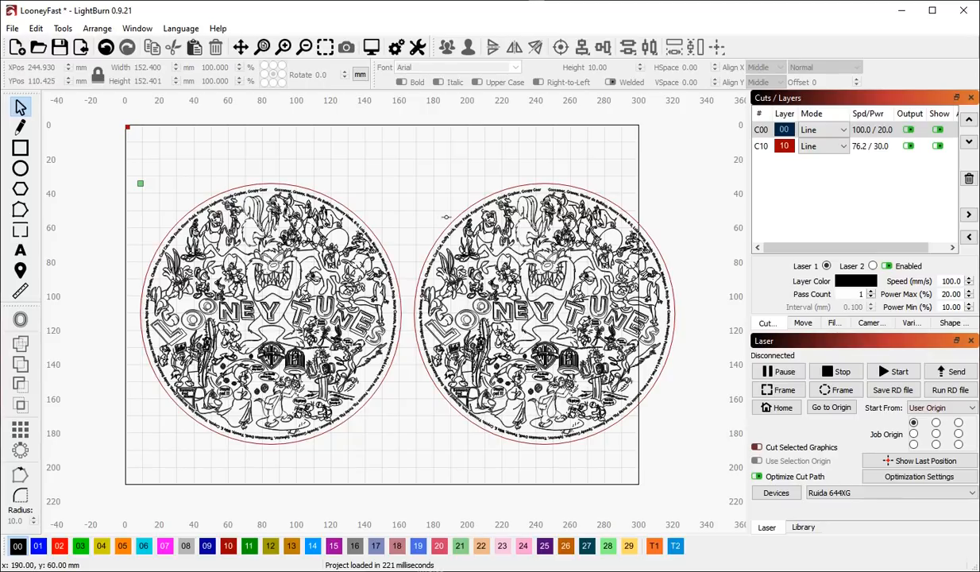
# Make a third copy of the artwork from the right one, centred at X 160 mm, Y -30 mm.
pyautogui.moveTo(395, 134); pyautogui.dragTo(696, 482)
pyautogui.scroll(-1, 438, 560)
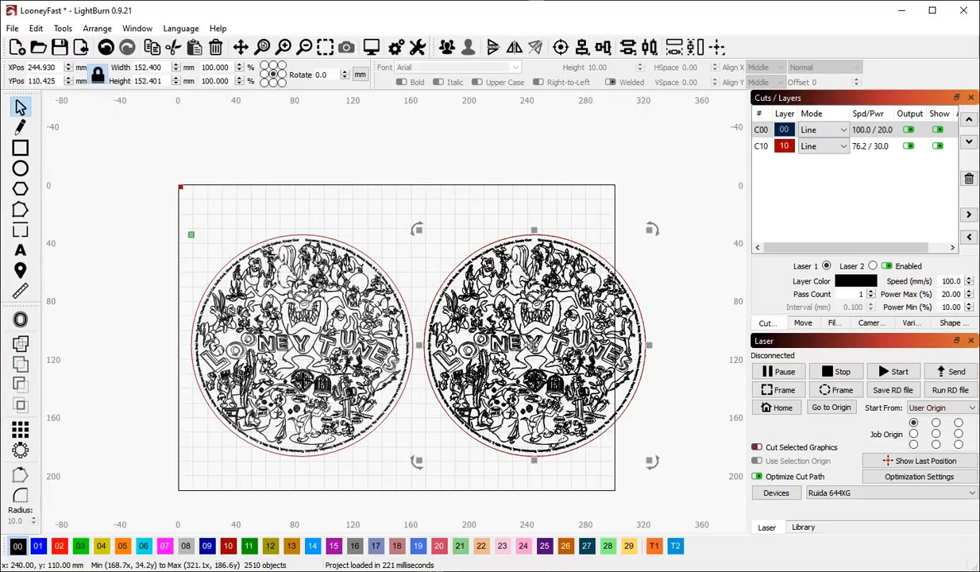
pyautogui.moveTo(532, 351); pyautogui.dragTo(410, 141)
pyautogui.click(625, 229)
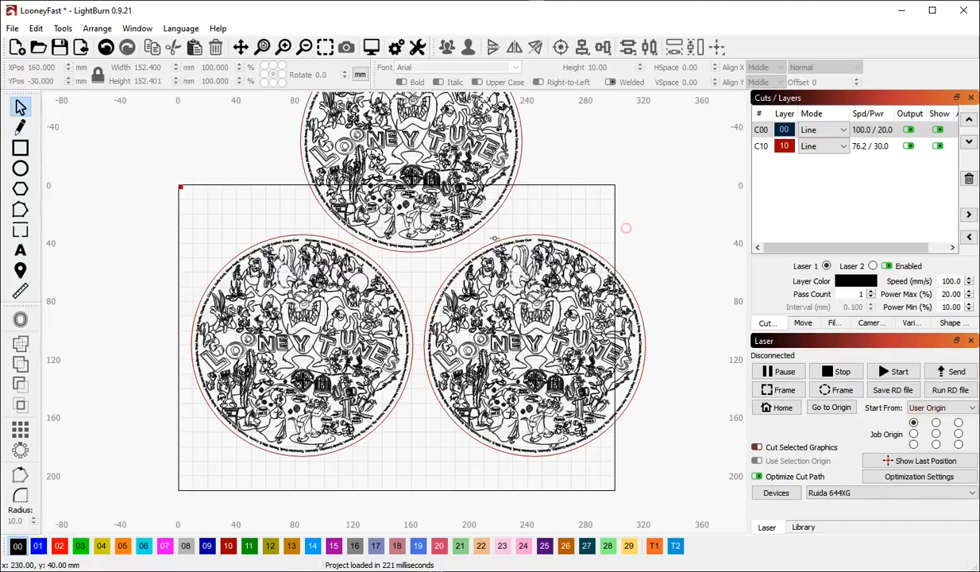
# Delete the upper artwork copy and then both remaining circular artworks to clear the workspace.
pyautogui.scroll(-3, 332, 386)
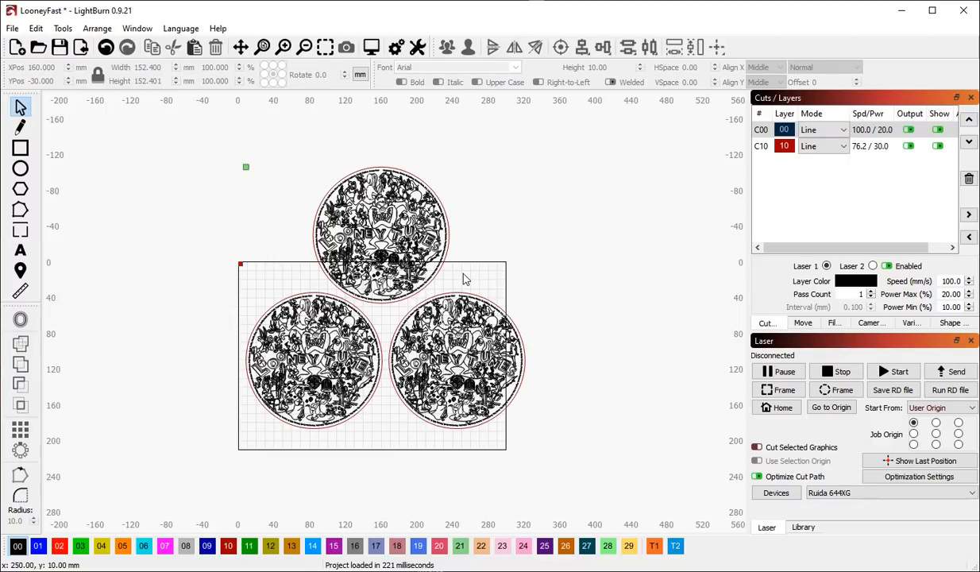
pyautogui.moveTo(285, 141); pyautogui.dragTo(458, 310)
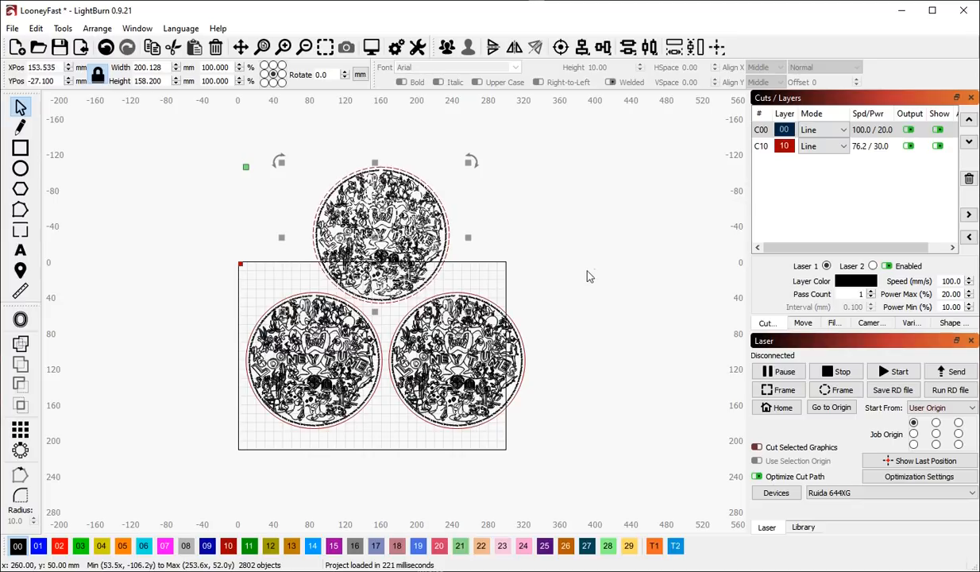
pyautogui.press('Delete')
pyautogui.moveTo(190, 223); pyautogui.dragTo(582, 482)
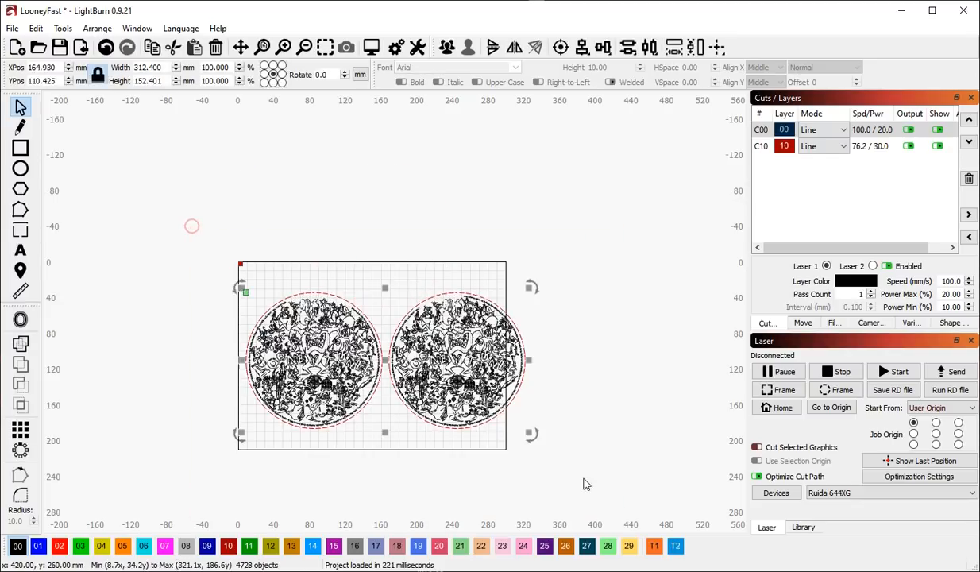
pyautogui.press('Delete')
pyautogui.scroll(4, 350, 413)
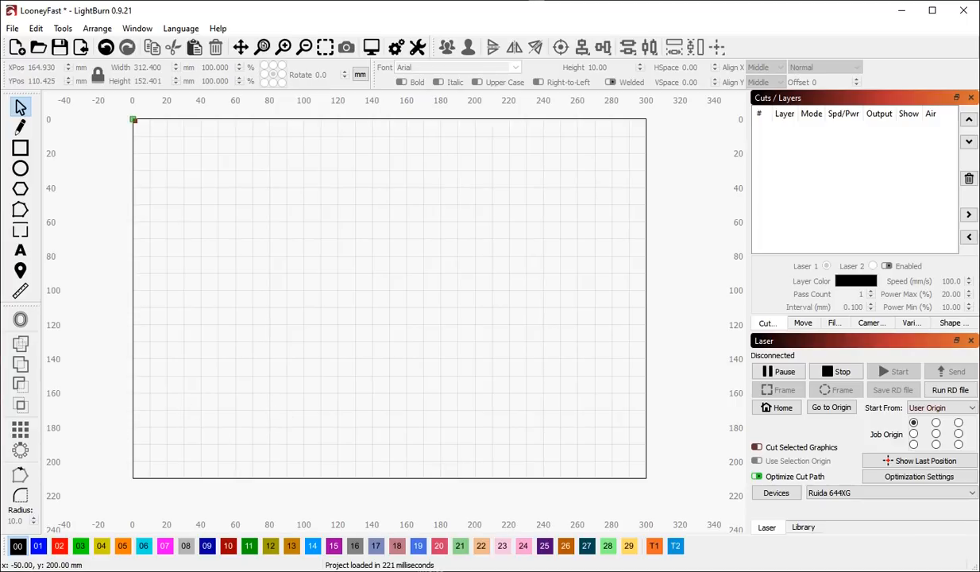
# Open the Plumbers project file and check its single image by selecting and deselecting it.
pyautogui.moveTo(2, 460); pyautogui.dragTo(133, 463)
pyautogui.click(312, 426)
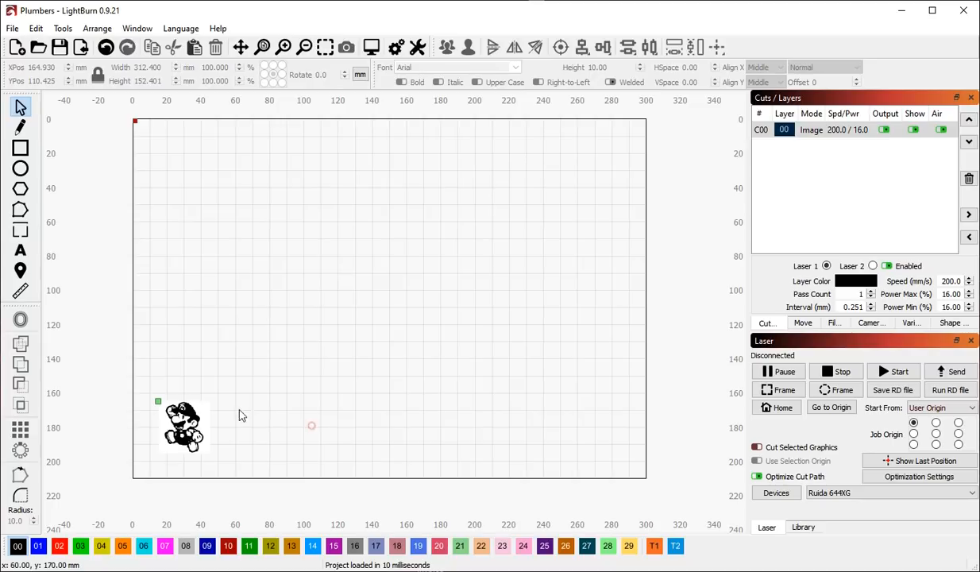
pyautogui.moveTo(125, 380); pyautogui.dragTo(274, 466)
pyautogui.click(310, 441)
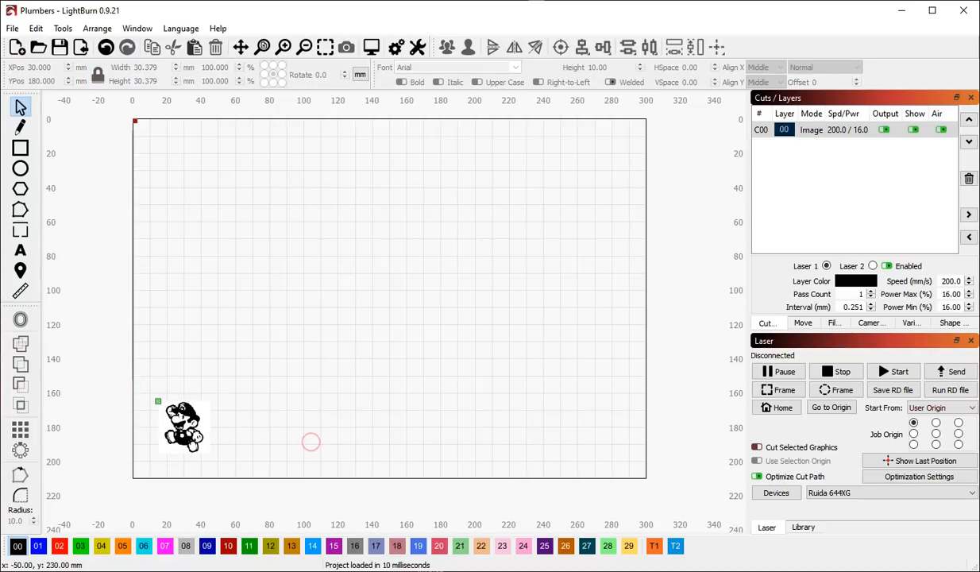
# Check the file size of Plumbers.lbrn in its file properties and close the properties window.
pyautogui.hotkey('alt', 'Return')
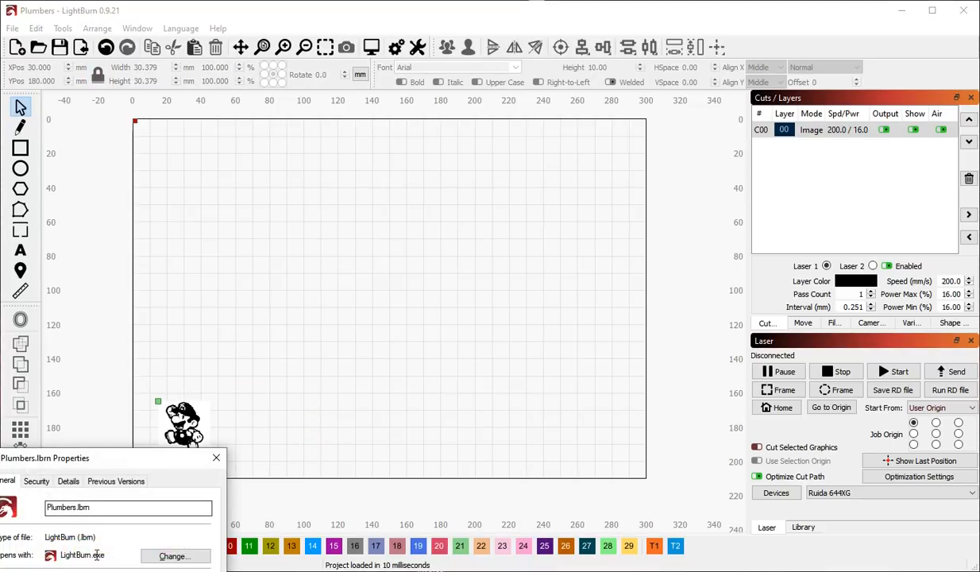
pyautogui.moveTo(88, 458); pyautogui.dragTo(76, 376)
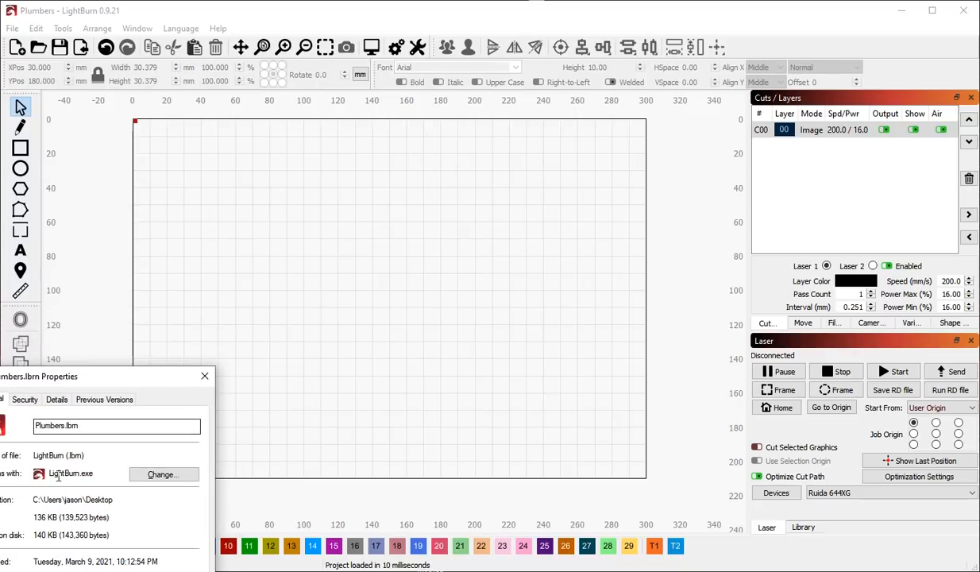
pyautogui.click(206, 376)
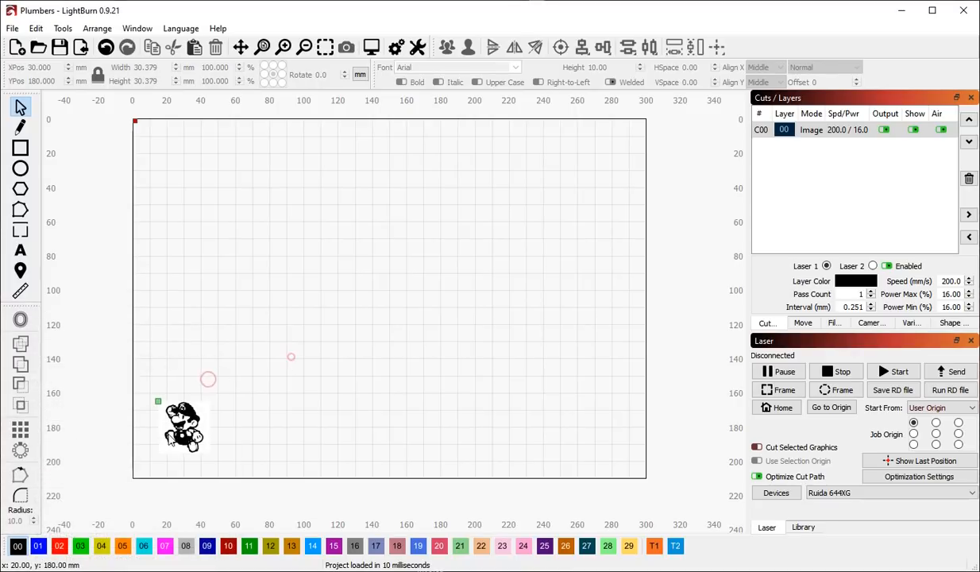
# Create a grid array of the image with 8 columns and 5 rows, using 3 mm padding between edges.
pyautogui.click(173, 436)
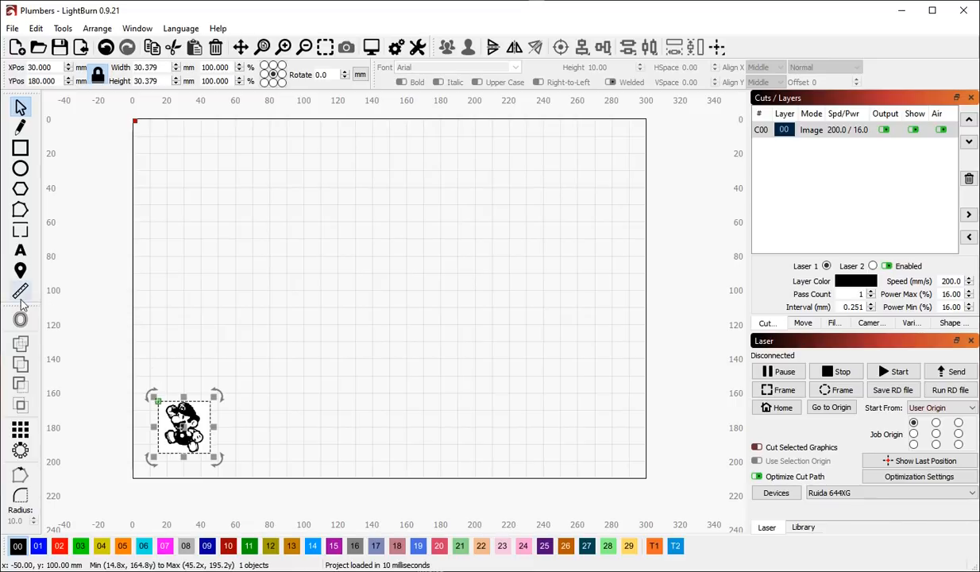
pyautogui.click(20, 430)
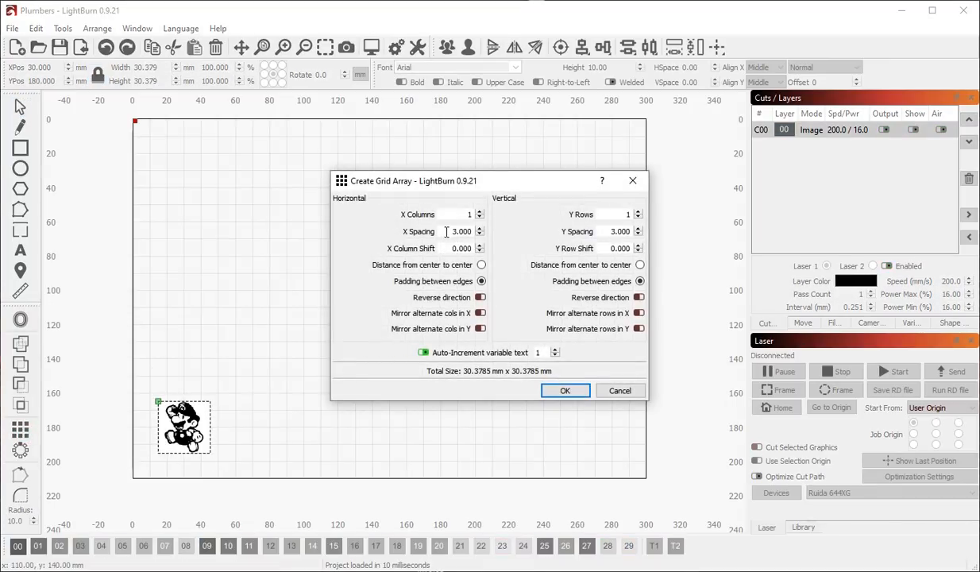
pyautogui.scroll(7, 453, 216)
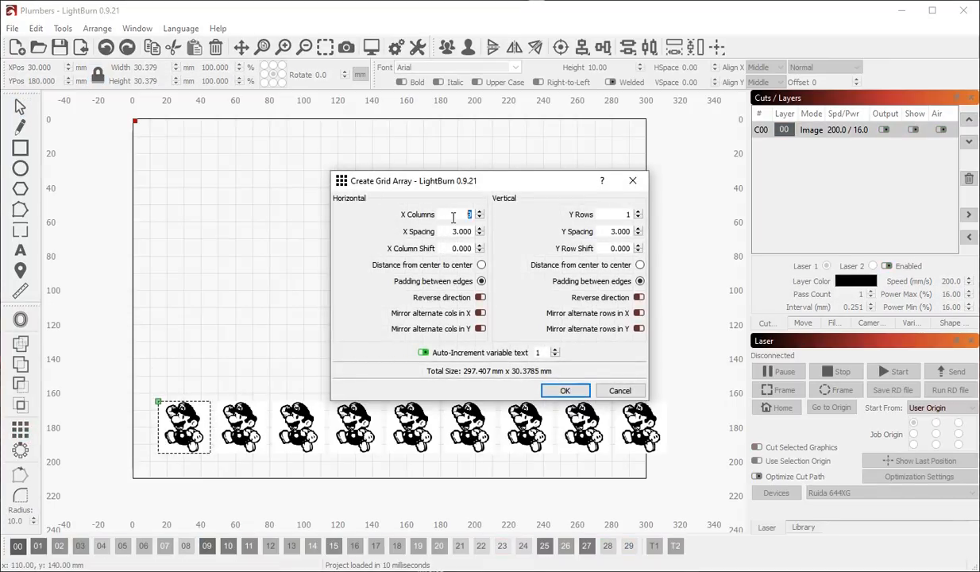
pyautogui.scroll(-1, 453, 216)
pyautogui.scroll(4, 572, 214)
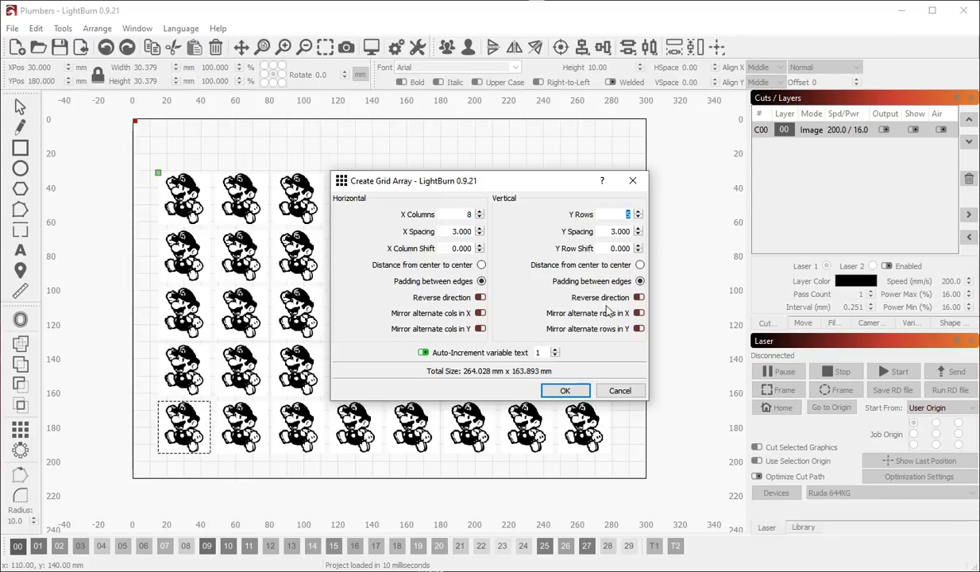
pyautogui.click(564, 390)
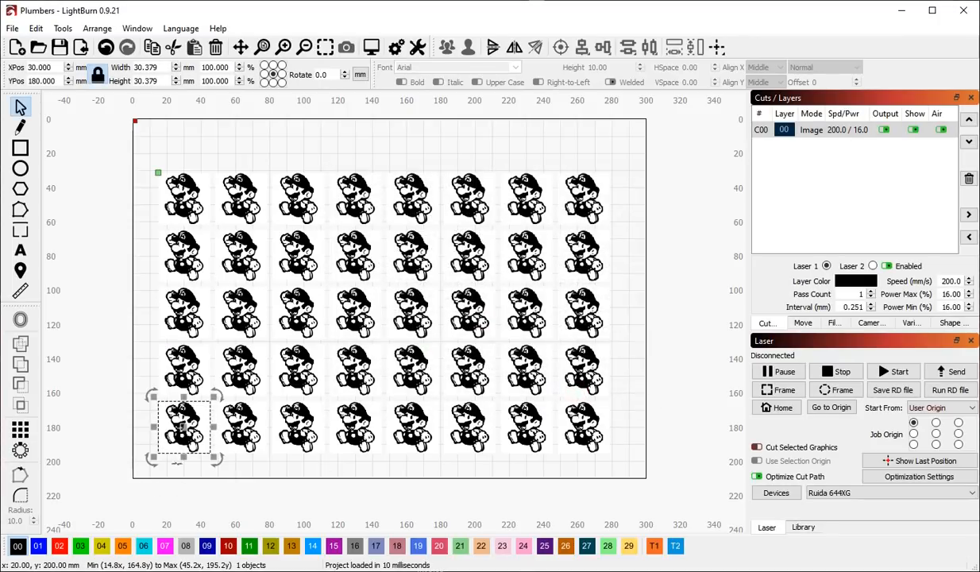
# Deselect the image, check the file size of Plumbers.lbrn in its properties, and close the properties window.
pyautogui.click(166, 462)
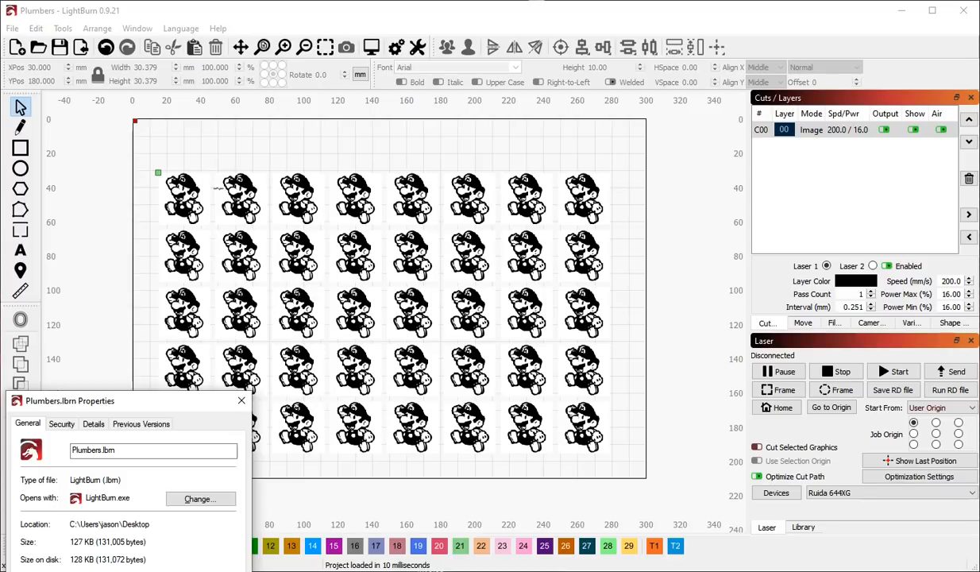
pyautogui.moveTo(182, 401)
pyautogui.mouseDown()
pyautogui.moveTo(171, 393)
pyautogui.moveTo(181, 400)
pyautogui.mouseUp()
pyautogui.click(240, 400)
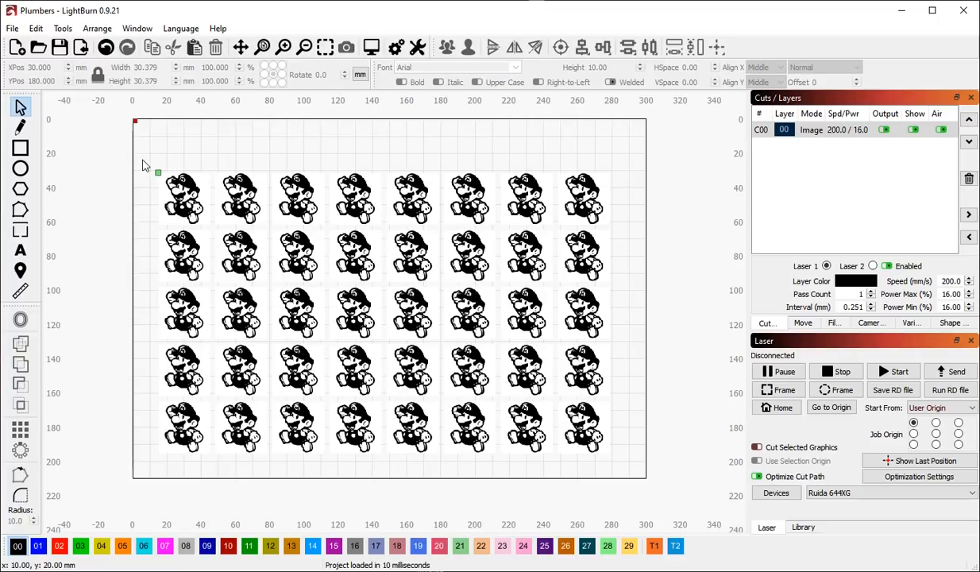
# Delete the upper four rows of images, keeping only the lowest row.
pyautogui.moveTo(136, 146); pyautogui.dragTo(637, 406)
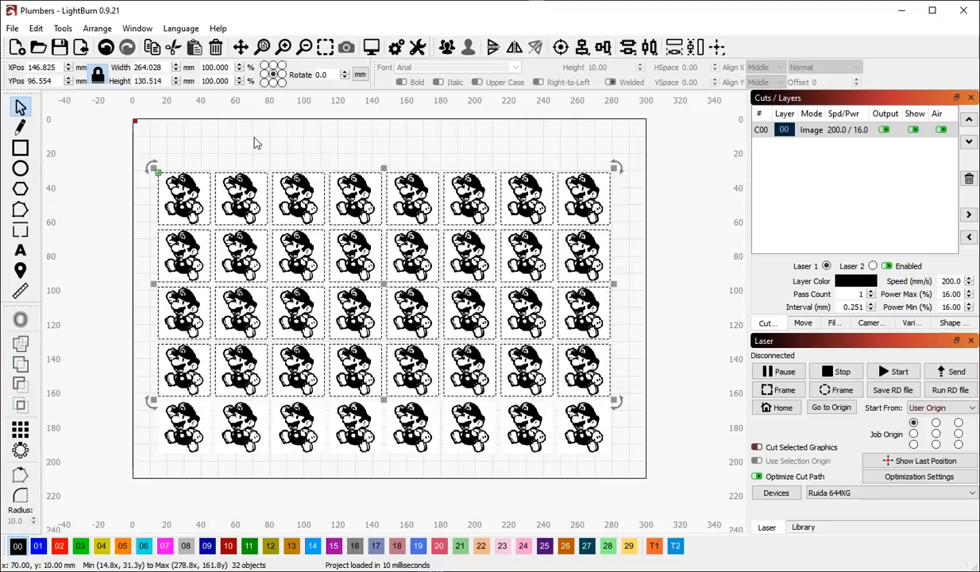
pyautogui.click(191, 132)
pyautogui.moveTo(122, 145); pyautogui.dragTo(683, 409)
pyautogui.press('Delete')
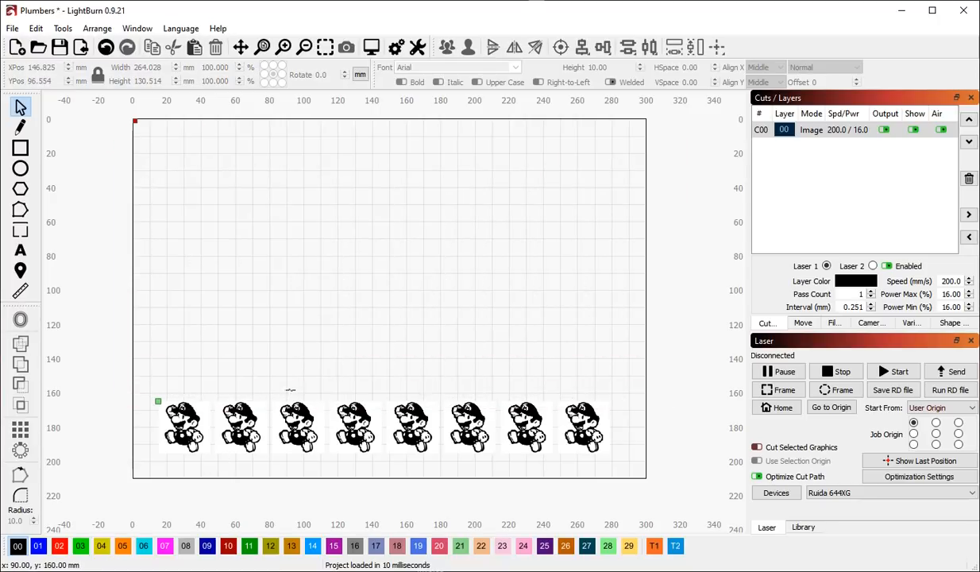
# Delete every image in the remaining row except the first, and undo that deletion.
pyautogui.moveTo(195, 353); pyautogui.dragTo(647, 468)
pyautogui.press('Delete')
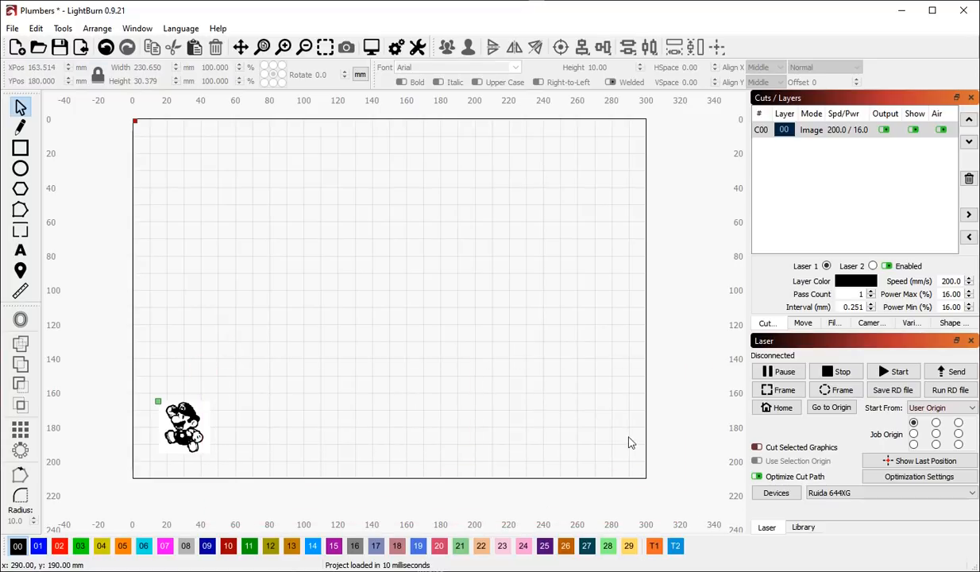
pyautogui.hotkey('ctrl', 'z')
pyautogui.click(397, 340)
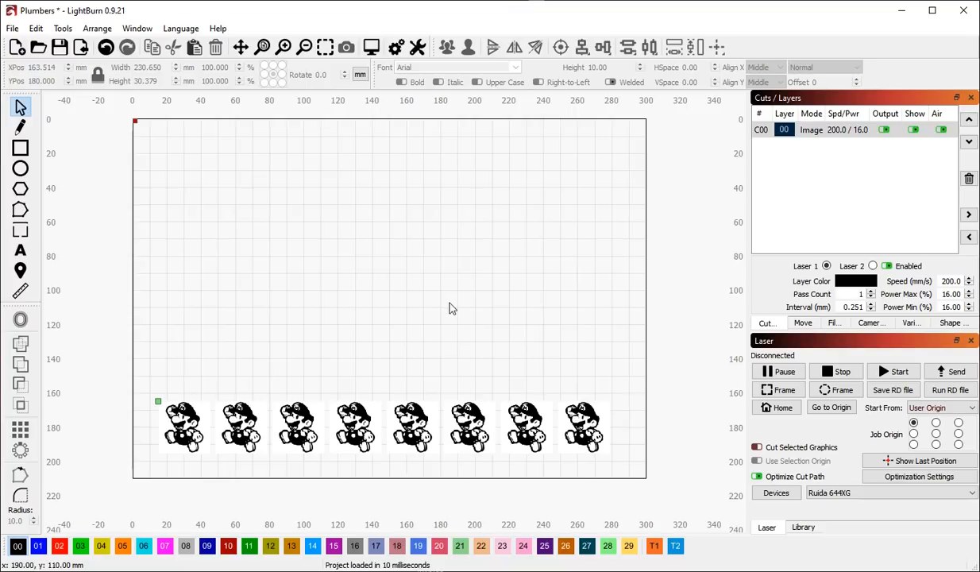
# Set layer C00 to fill shapes individually with the Threshold image mode.
pyautogui.doubleClick(761, 130)
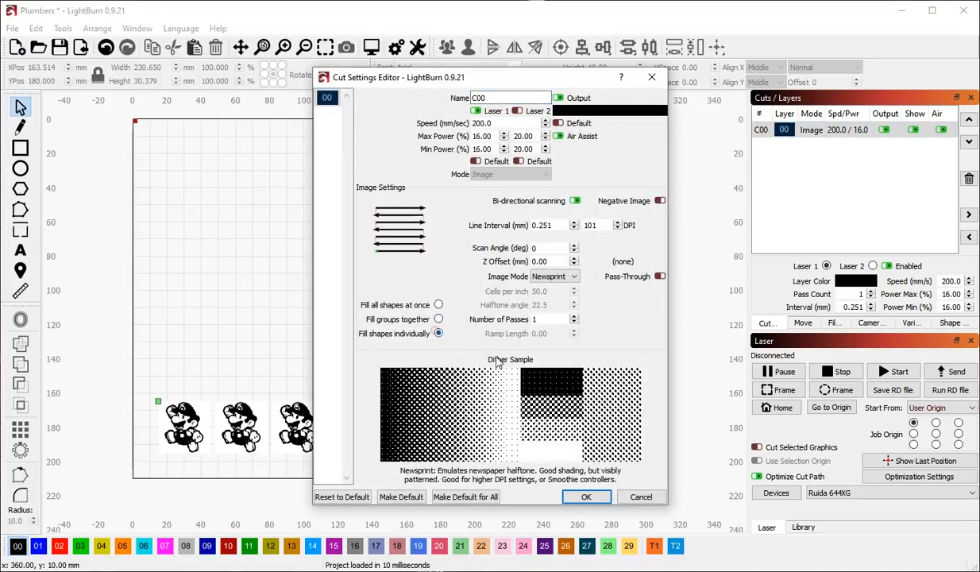
pyautogui.click(586, 496)
pyautogui.doubleClick(761, 130)
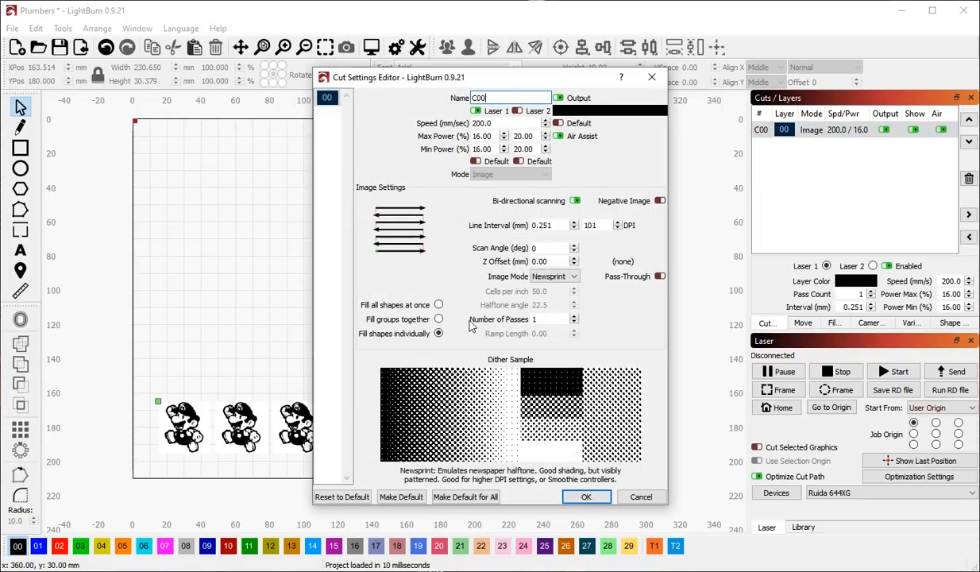
pyautogui.click(558, 275)
pyautogui.click(534, 283)
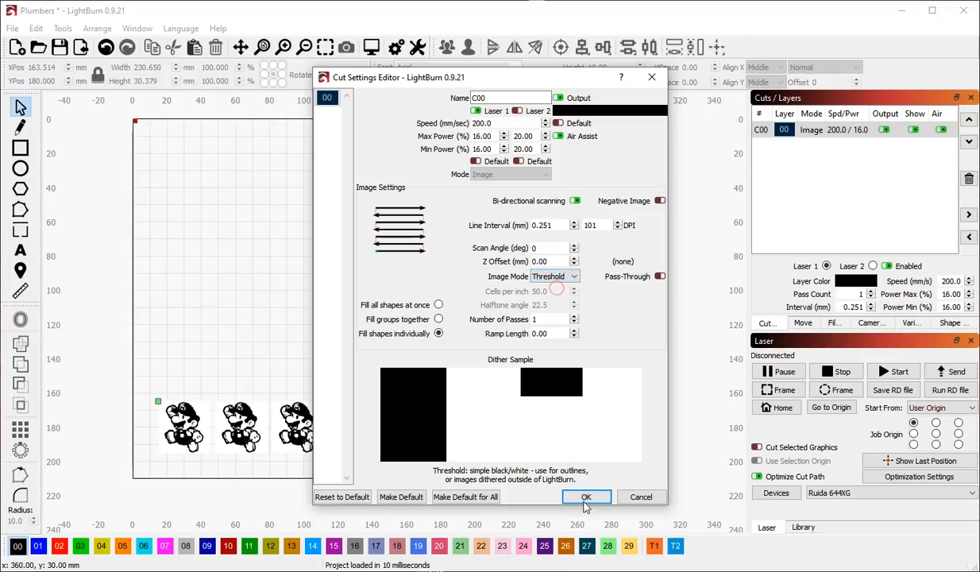
pyautogui.click(583, 494)
# Preview the engraving of the image row, scrub to the end of the simulation, and close the preview.
pyautogui.hotkey('alt', 'p')
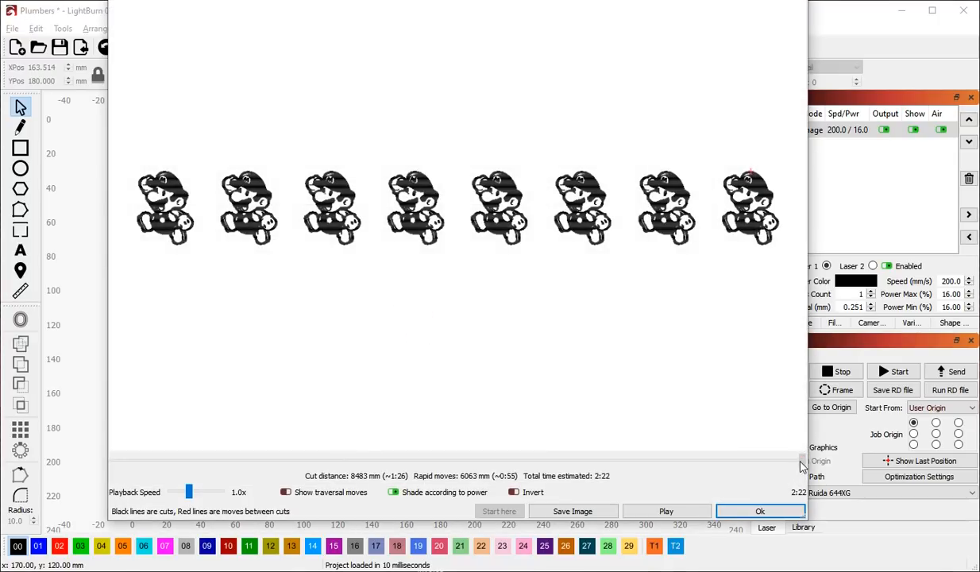
pyautogui.moveTo(800, 460); pyautogui.dragTo(837, 458)
pyautogui.press('Escape')
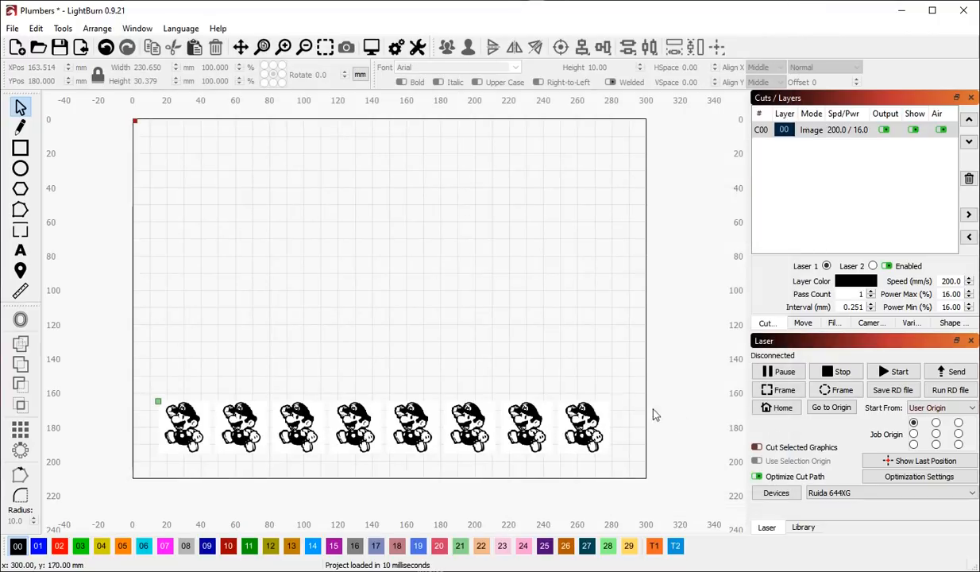
# Change layer C00's fill grouping to fill all shapes at once.
pyautogui.doubleClick(761, 129)
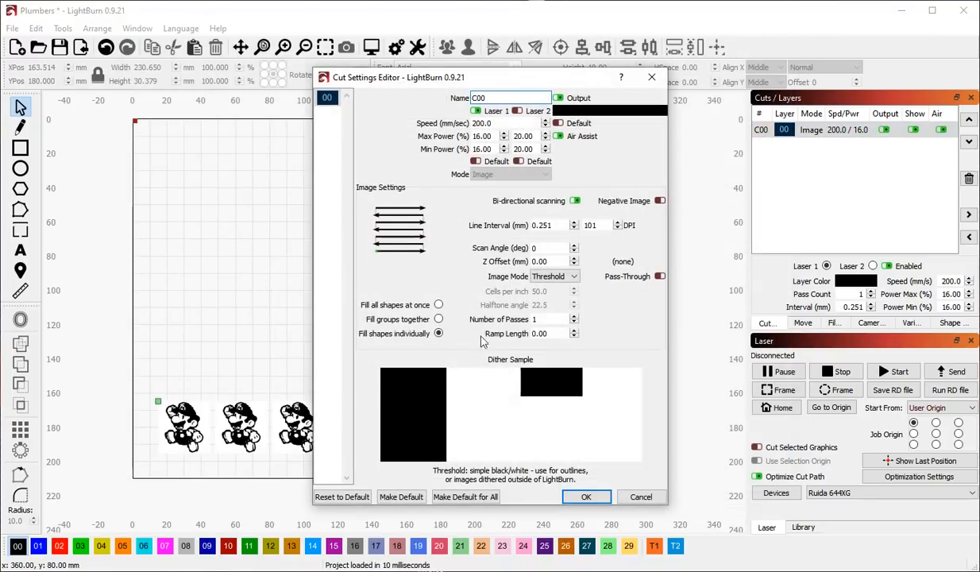
pyautogui.click(439, 319)
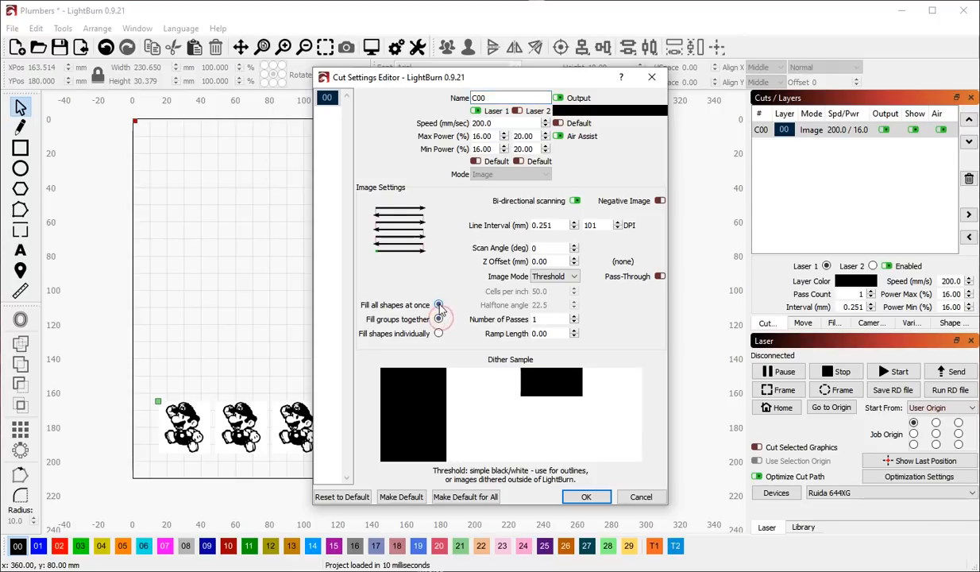
pyautogui.click(586, 496)
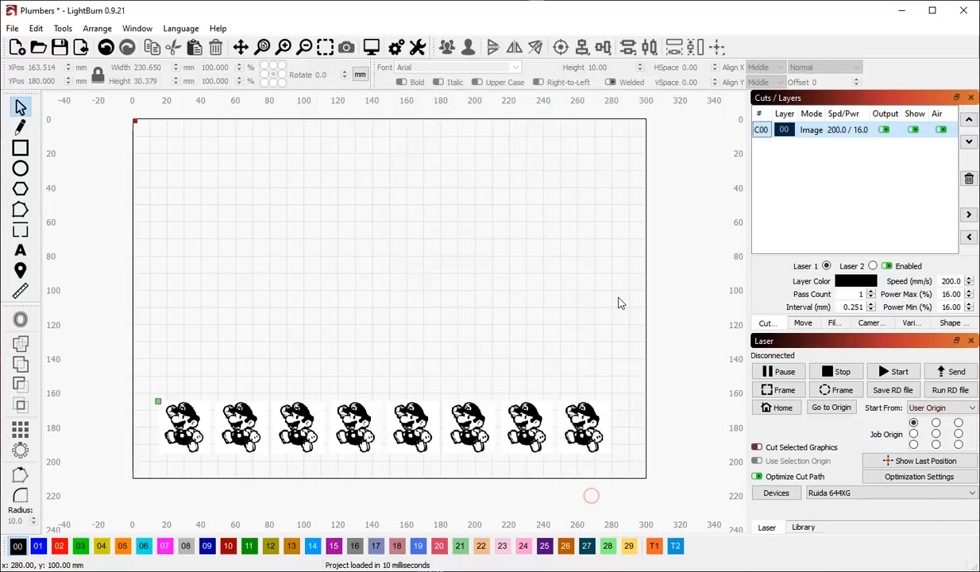
# Preview the image row engraved with all shapes filled at once, scrub the simulation, and close the preview.
pyautogui.hotkey('alt', 'p')
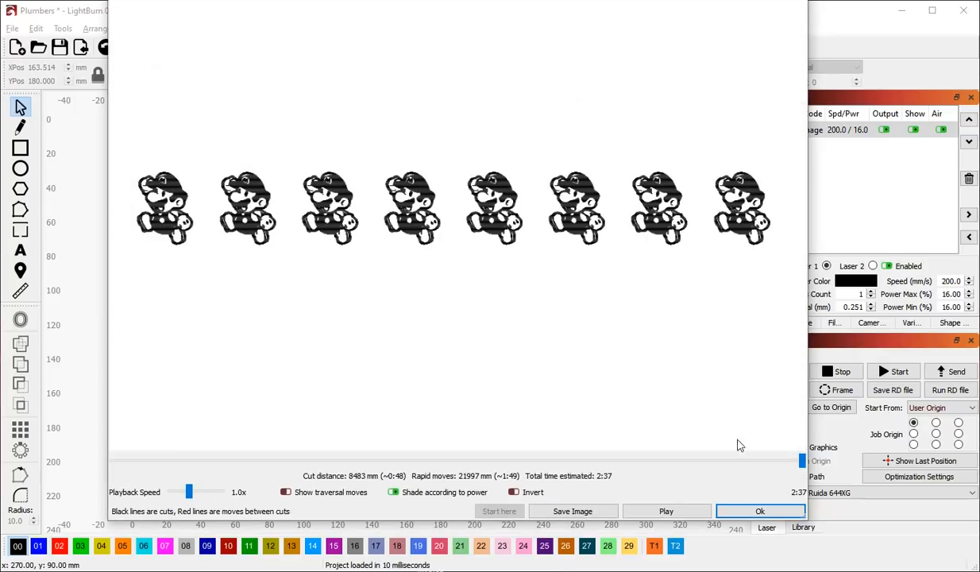
pyautogui.moveTo(802, 460)
pyautogui.mouseDown()
pyautogui.moveTo(125, 450)
pyautogui.moveTo(804, 451)
pyautogui.mouseUp()
pyautogui.press('Escape')
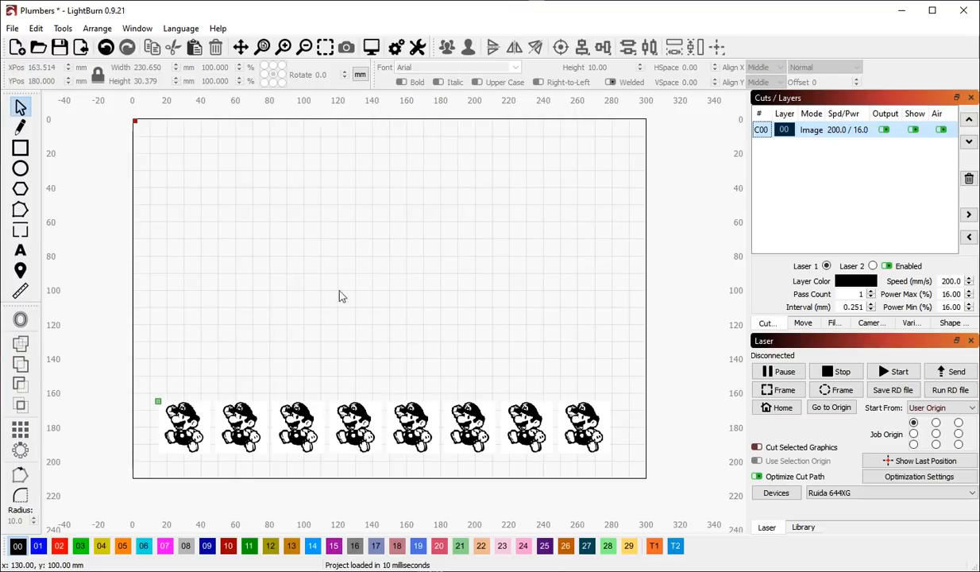
# Import the rhino image file over the first images of the row and duplicate it.
pyautogui.click(278, 322)
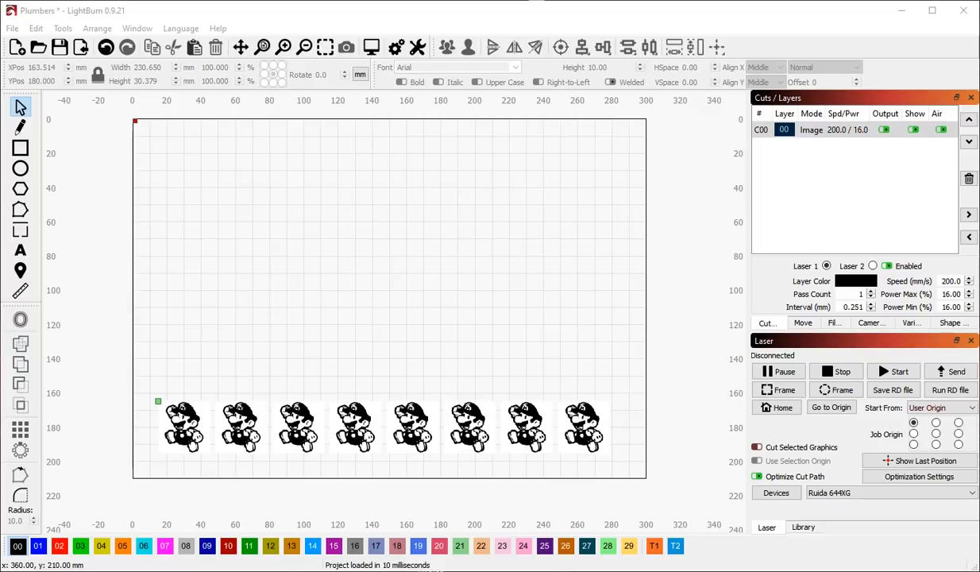
pyautogui.moveTo(32, 200); pyautogui.dragTo(284, 326)
pyautogui.hotkey('ctrl', 'd')
# Tilt the rhino copy counterclockwise and shrink it to about 49 by 52 mm over the original rhino's body.
pyautogui.moveTo(320, 395); pyautogui.dragTo(321, 361)
pyautogui.moveTo(290, 314); pyautogui.dragTo(271, 323)
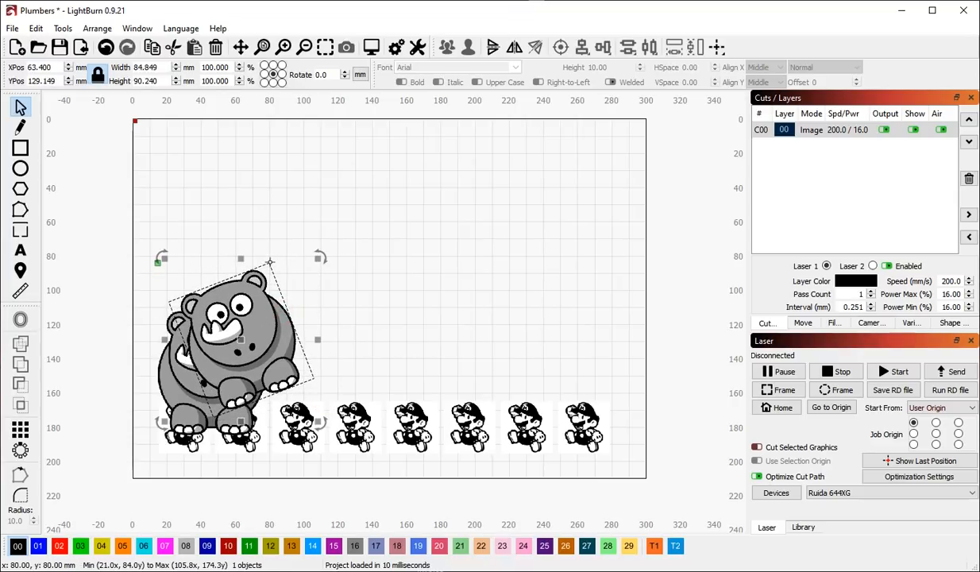
pyautogui.moveTo(320, 259); pyautogui.dragTo(255, 327)
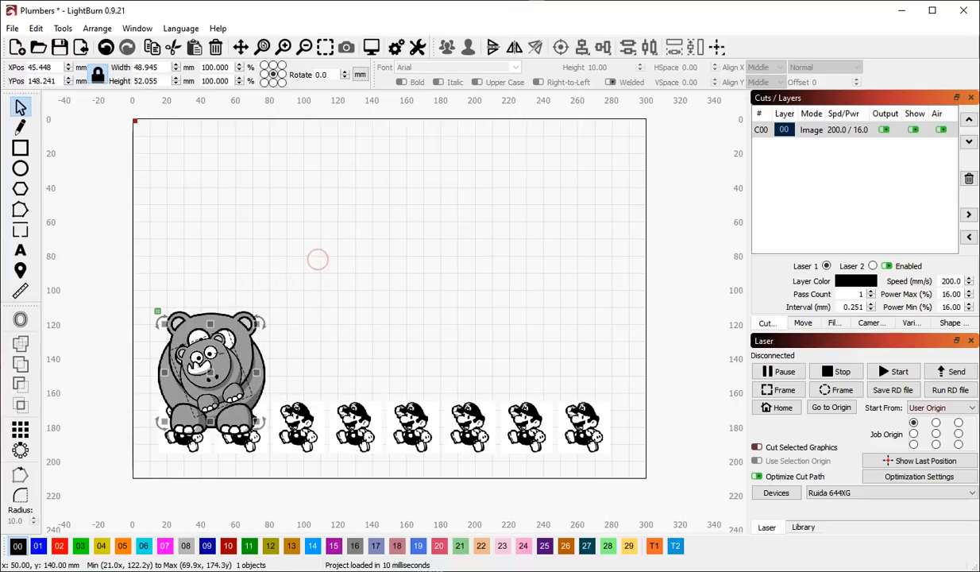
pyautogui.click(316, 341)
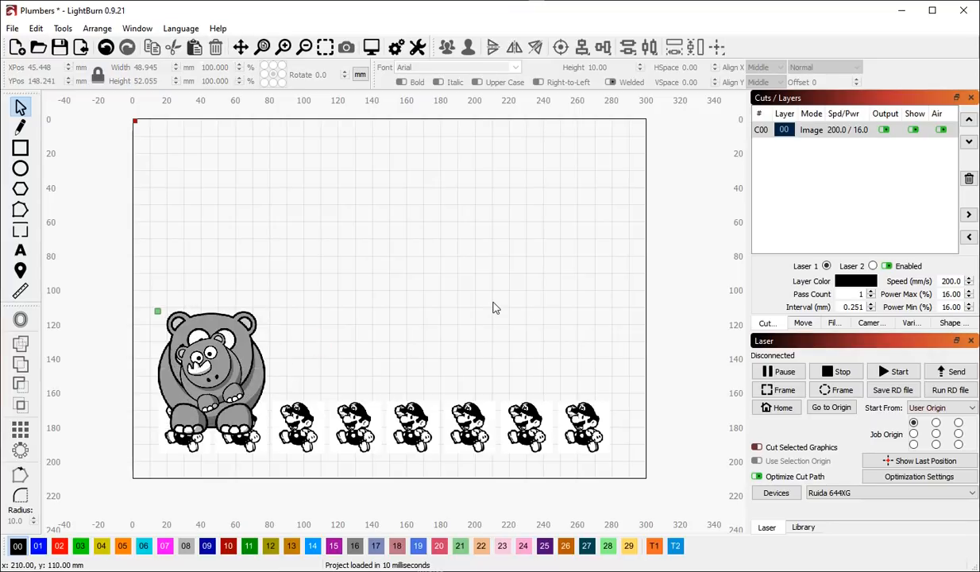
# Preview the overlapping rhinos and image row, examine how the overlaps engrave at several zoom levels, and close the preview.
pyautogui.hotkey('alt', 'p')
pyautogui.scroll(4, 154, 154)
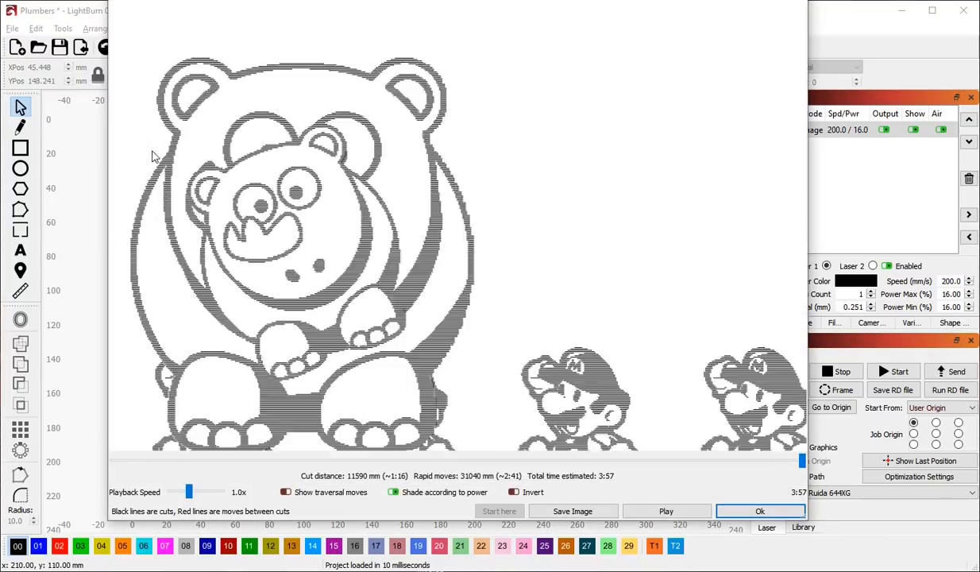
pyautogui.scroll(-3, 431, 197)
pyautogui.scroll(3, 304, 206)
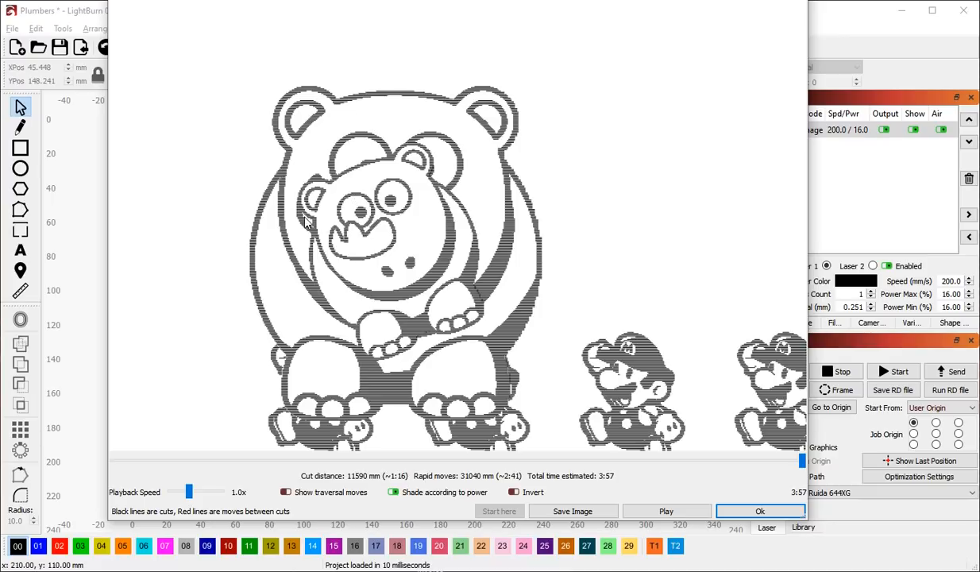
pyautogui.scroll(-1, 349, 344)
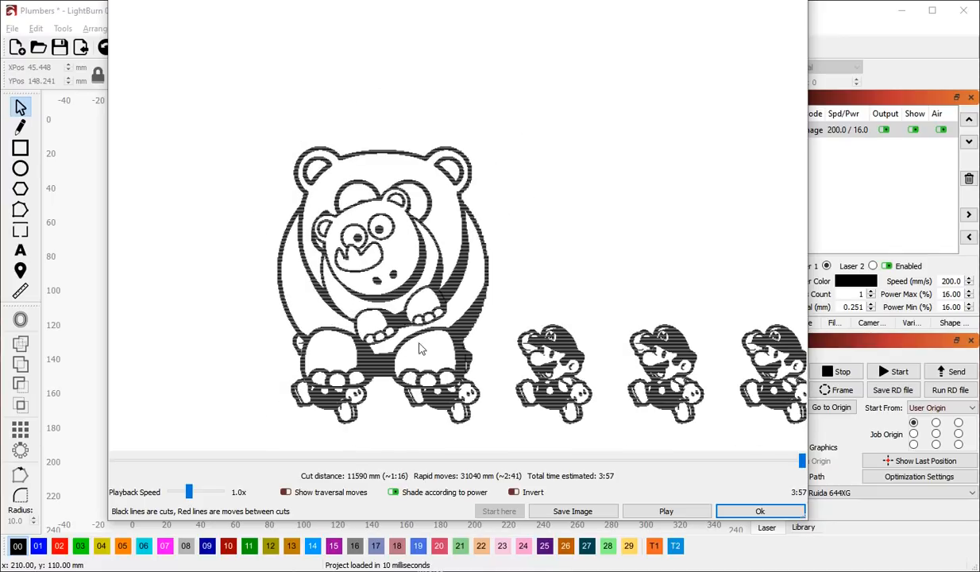
pyautogui.scroll(-1, 421, 349)
pyautogui.scroll(2, 401, 349)
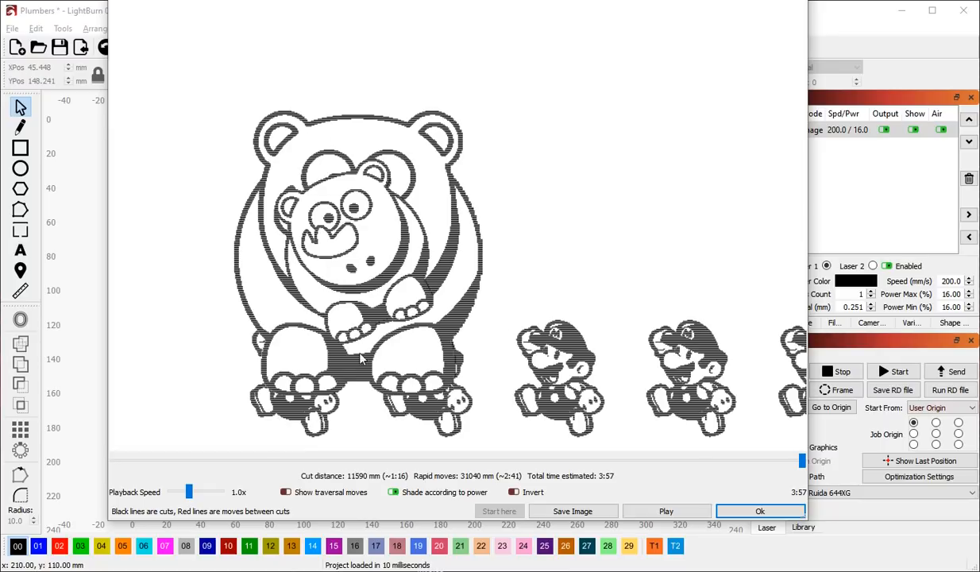
pyautogui.scroll(-2, 361, 359)
pyautogui.scroll(-1, 309, 328)
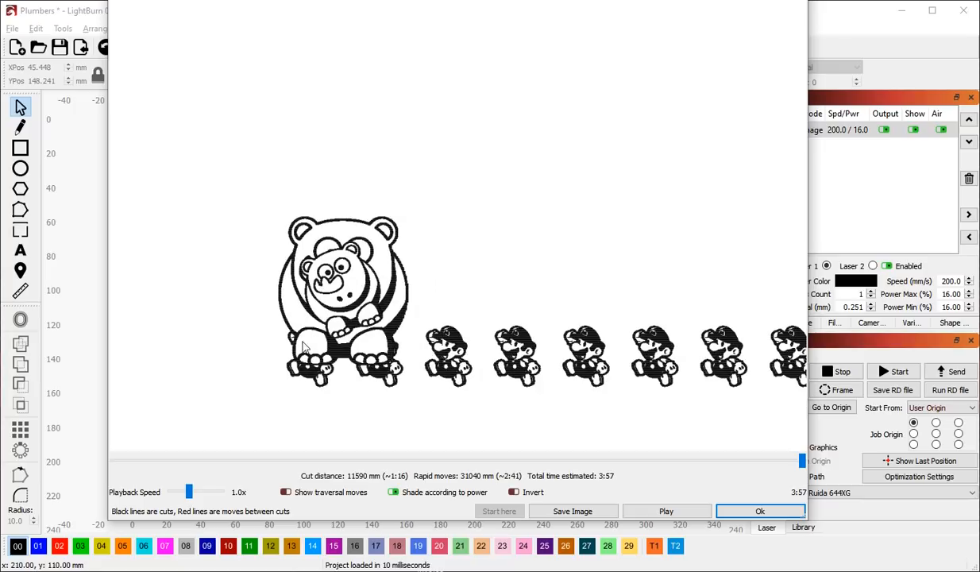
pyautogui.scroll(2, 326, 340)
pyautogui.click(760, 510)
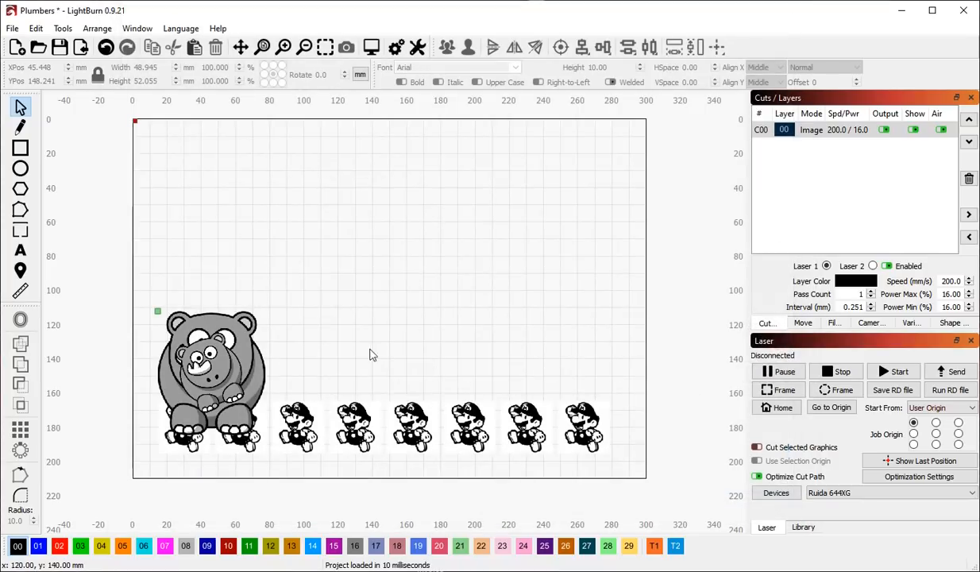
# Move the small rhino beside the large one's head, centred at about X 84 mm, Y 129 mm.
pyautogui.click(283, 370)
pyautogui.moveTo(284, 372); pyautogui.dragTo(285, 341)
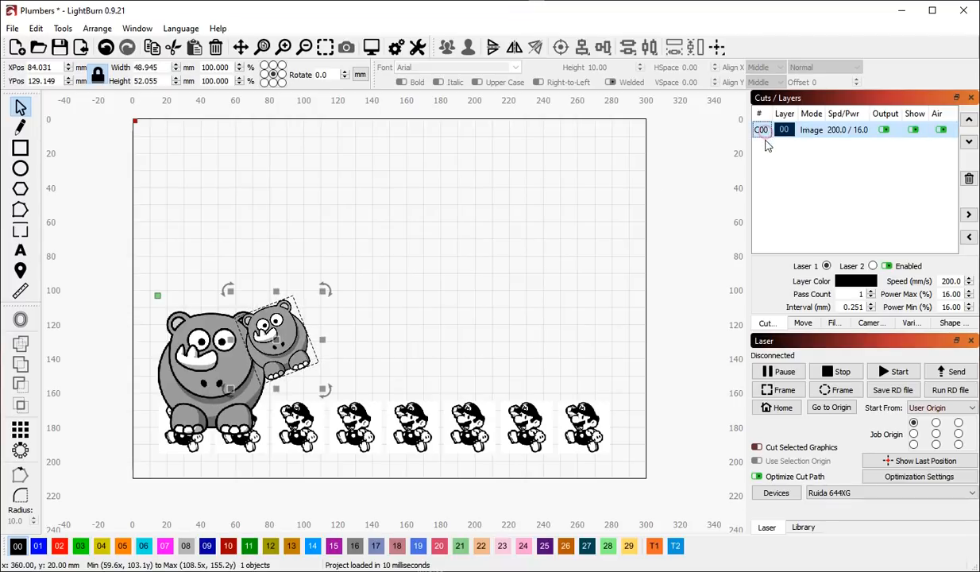
# Set layer C00 back to fill shapes individually and preview how the overlapping images engrave.
pyautogui.doubleClick(767, 130)
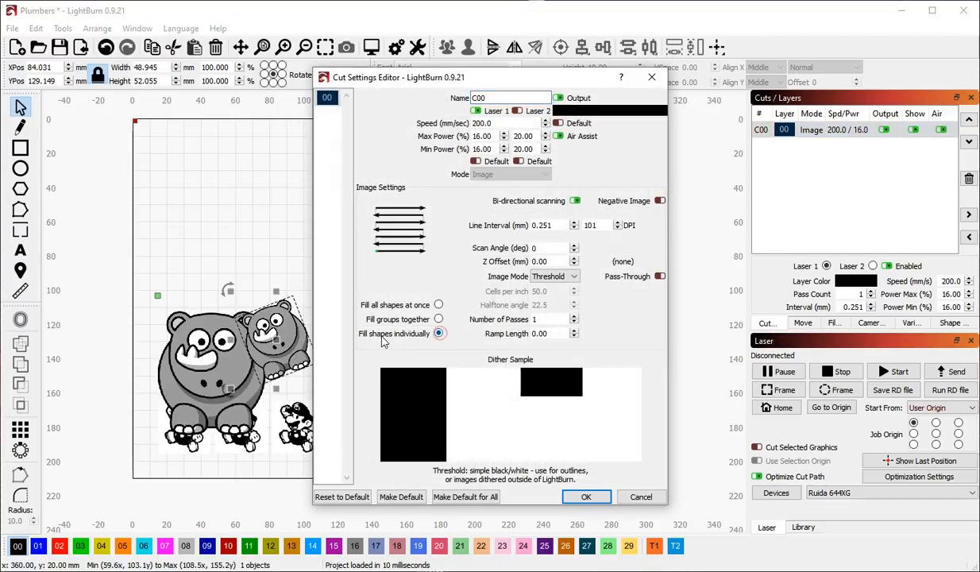
pyautogui.click(439, 334)
pyautogui.click(586, 496)
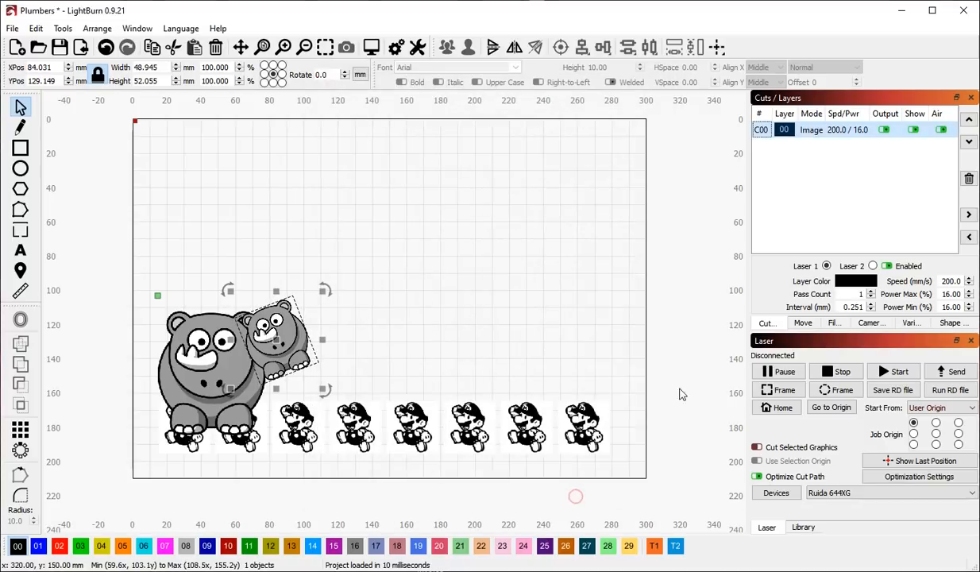
pyautogui.hotkey('alt', 'p')
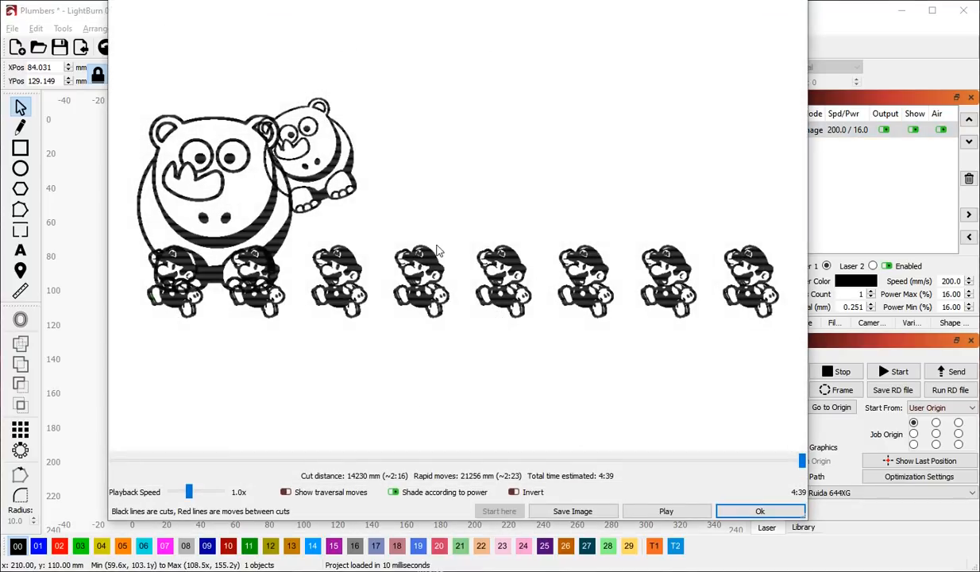
# Examine the overlaps between the two rhinos and the first plumber images in the preview, and close it.
pyautogui.scroll(3, 226, 141)
pyautogui.scroll(-3, 333, 169)
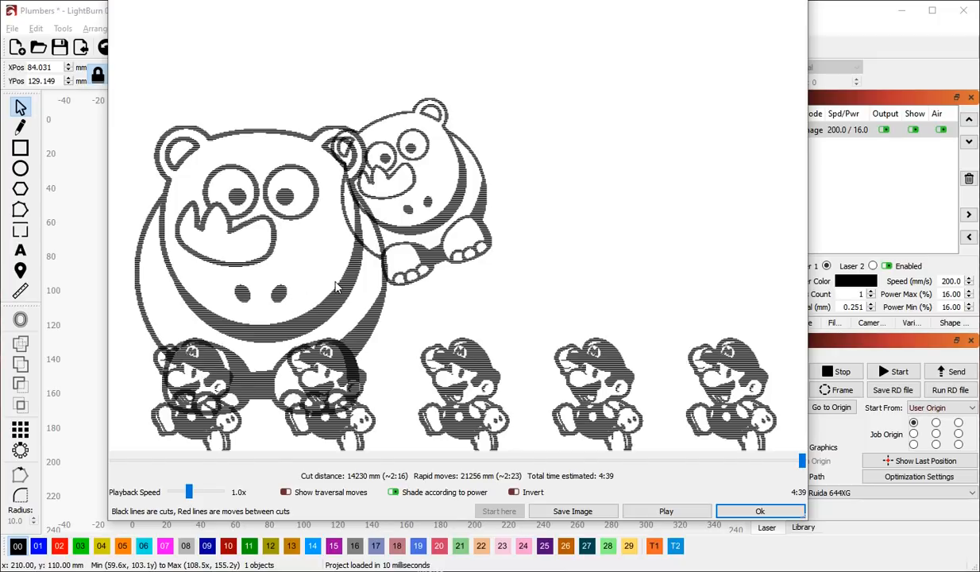
pyautogui.press('Escape')
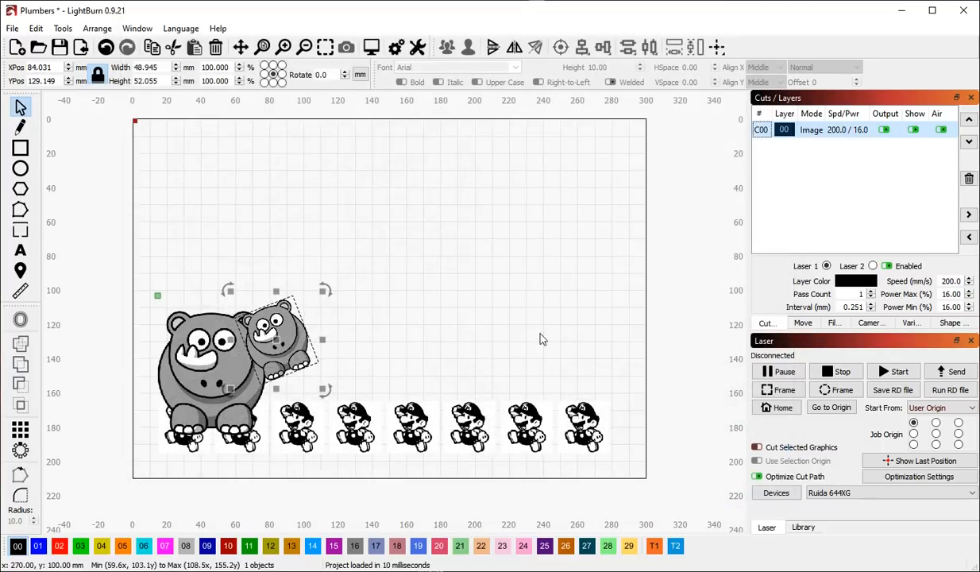
# Set layer C00 to fill all shapes at once.
pyautogui.doubleClick(759, 128)
pyautogui.click(438, 304)
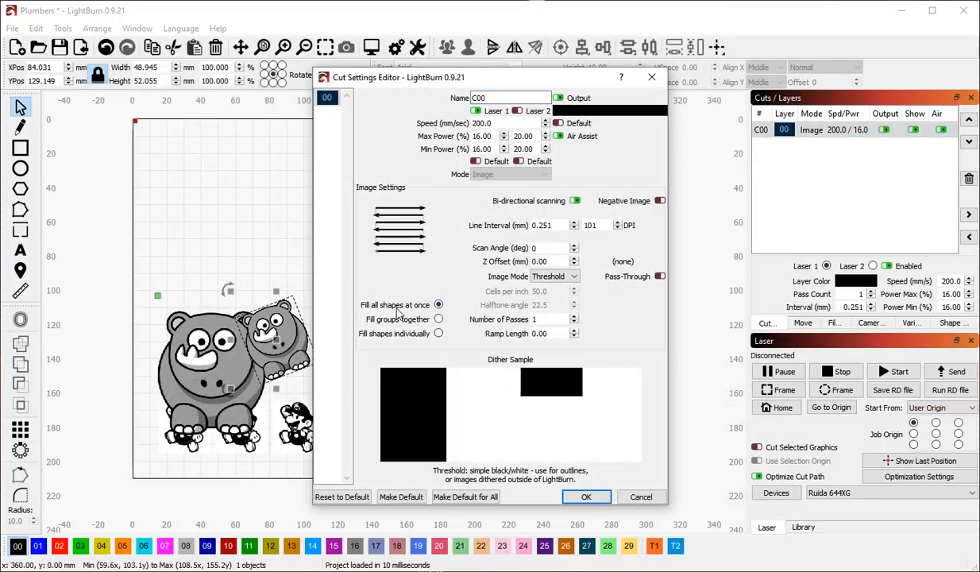
pyautogui.click(584, 496)
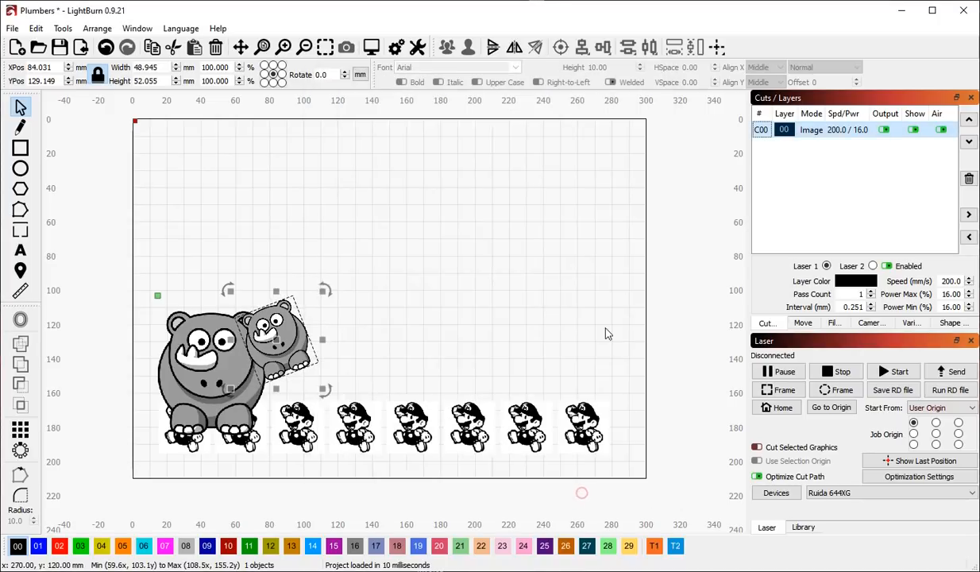
# Preview the job with nothing selected, examine how the overlapping rhinos and plumbers engrave, and close the preview.
pyautogui.click(601, 326)
pyautogui.hotkey('alt', 'p')
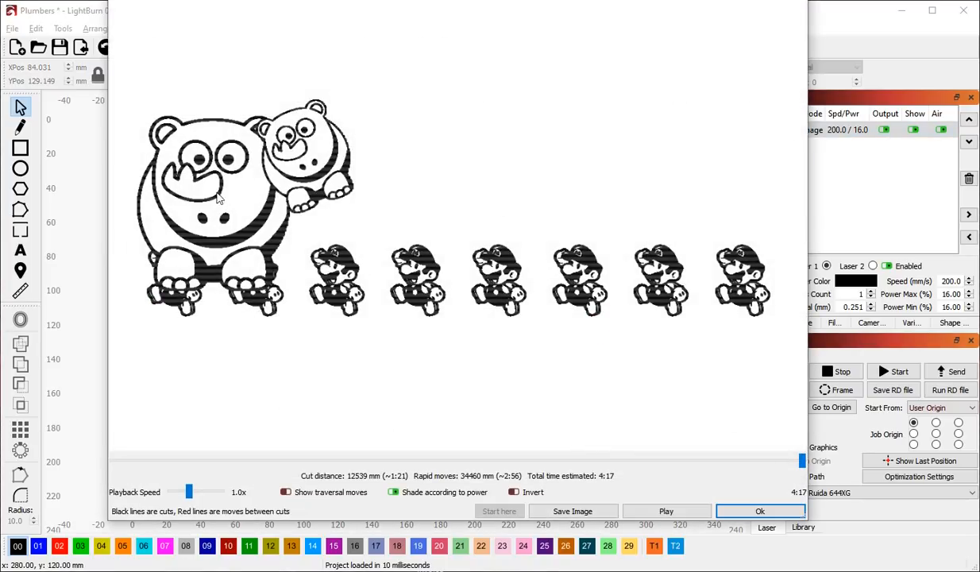
pyautogui.scroll(4, 115, 269)
pyautogui.scroll(-2, 173, 288)
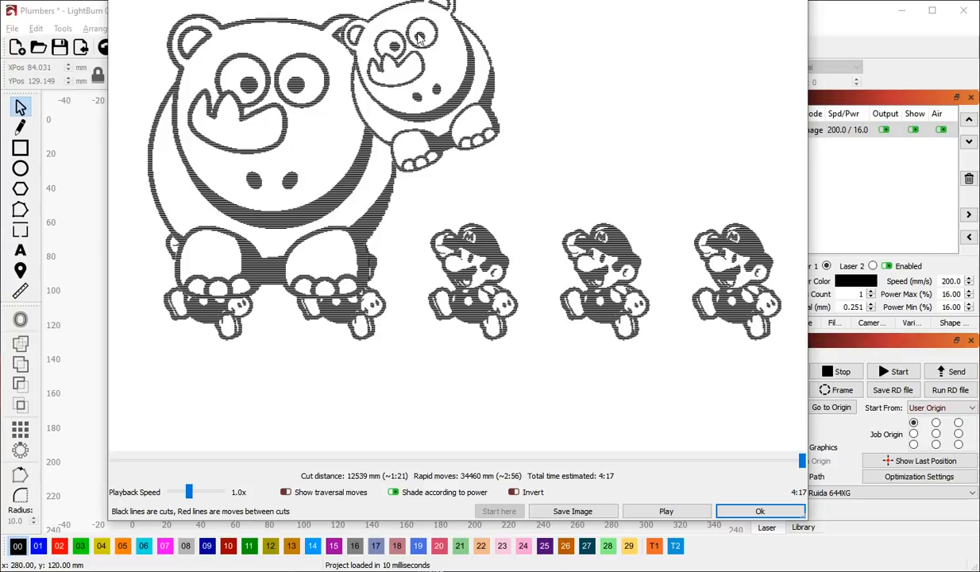
pyautogui.scroll(-4, 366, 112)
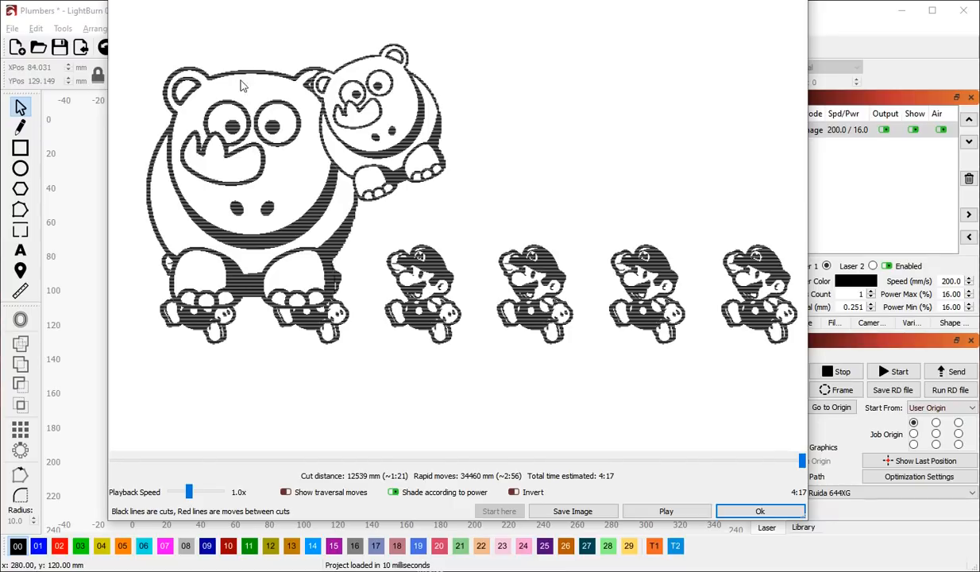
pyautogui.press('Escape')
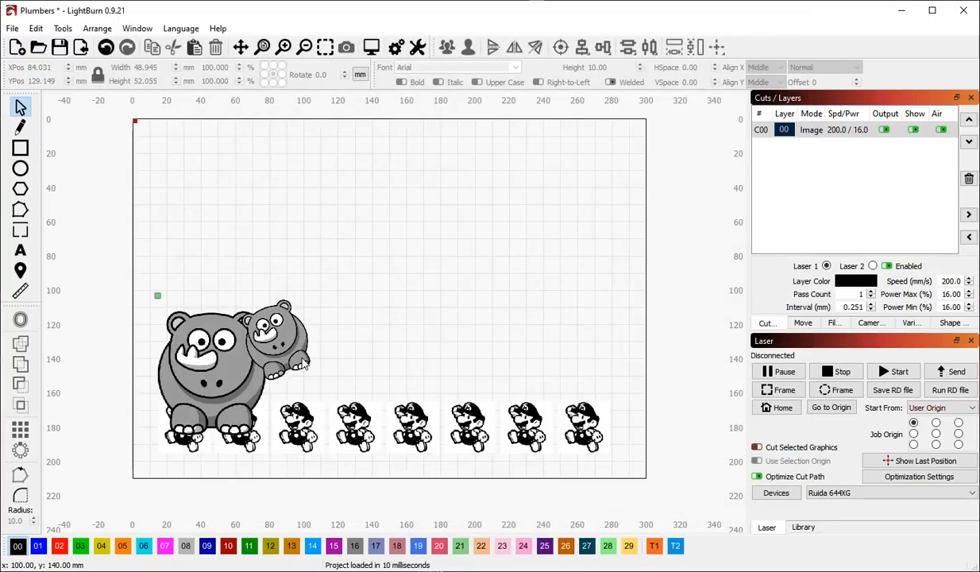
# Set the image mode of layer C00 to Dither.
pyautogui.doubleClick(758, 130)
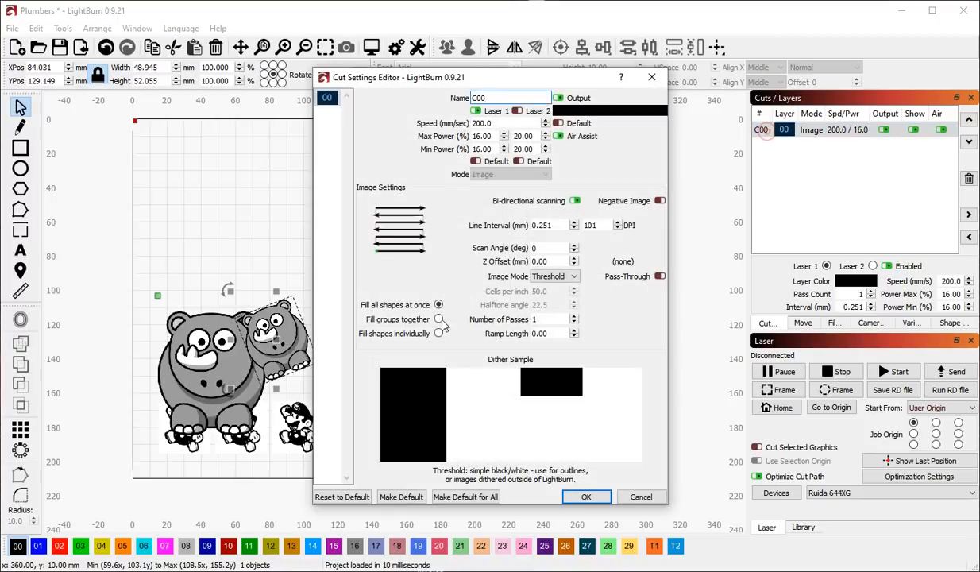
pyautogui.click(553, 276)
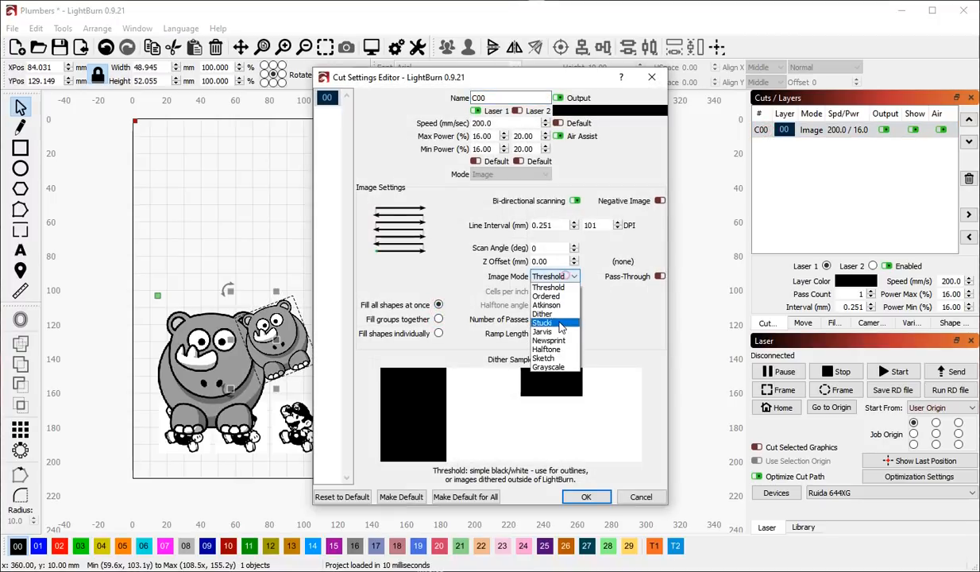
pyautogui.click(558, 315)
pyautogui.click(585, 496)
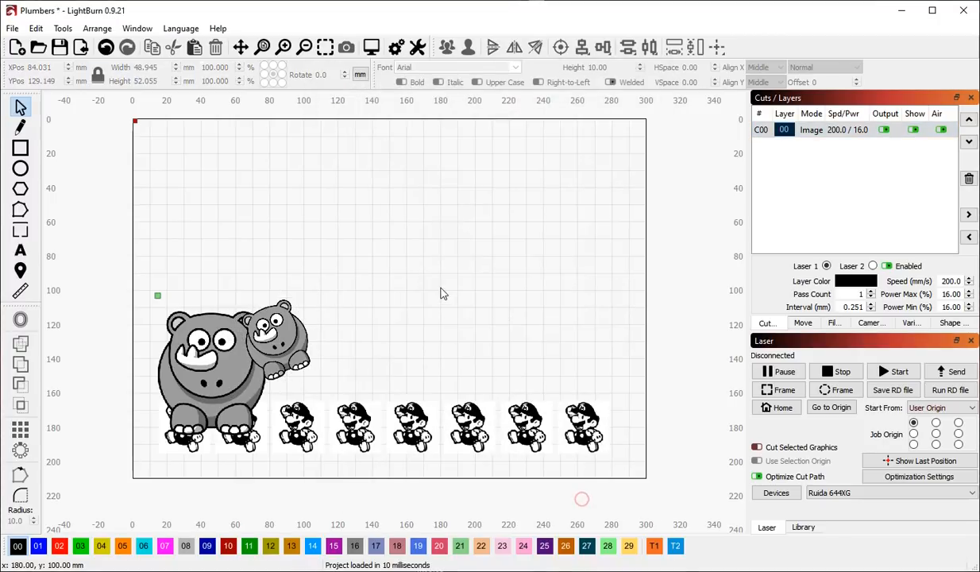
# Preview the dithered artwork, examine the shading where the rhinos and plumbers overlap, and close the preview.
pyautogui.click(441, 291)
pyautogui.hotkey('alt', 'p')
pyautogui.scroll(4, 194, 145)
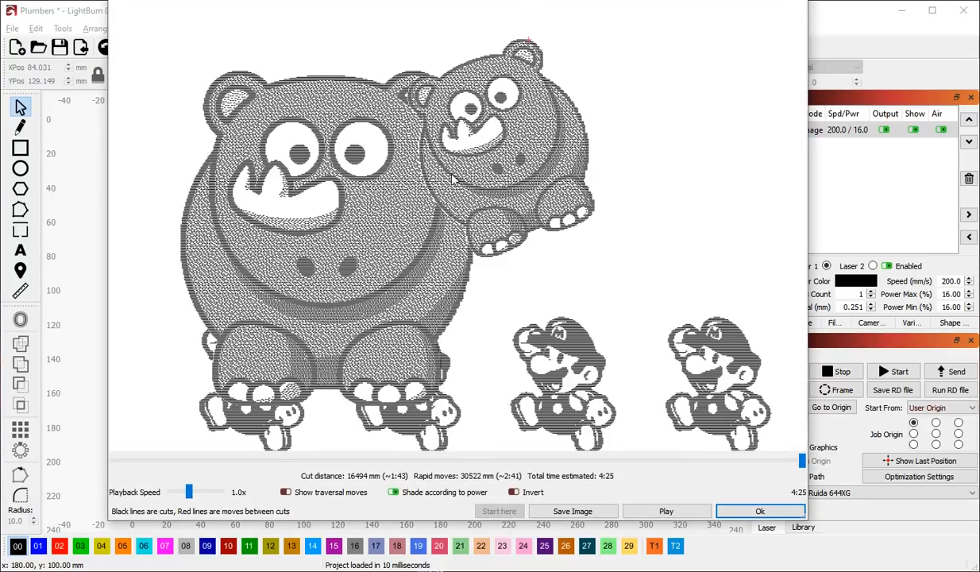
pyautogui.scroll(-1, 449, 182)
pyautogui.press('Escape')
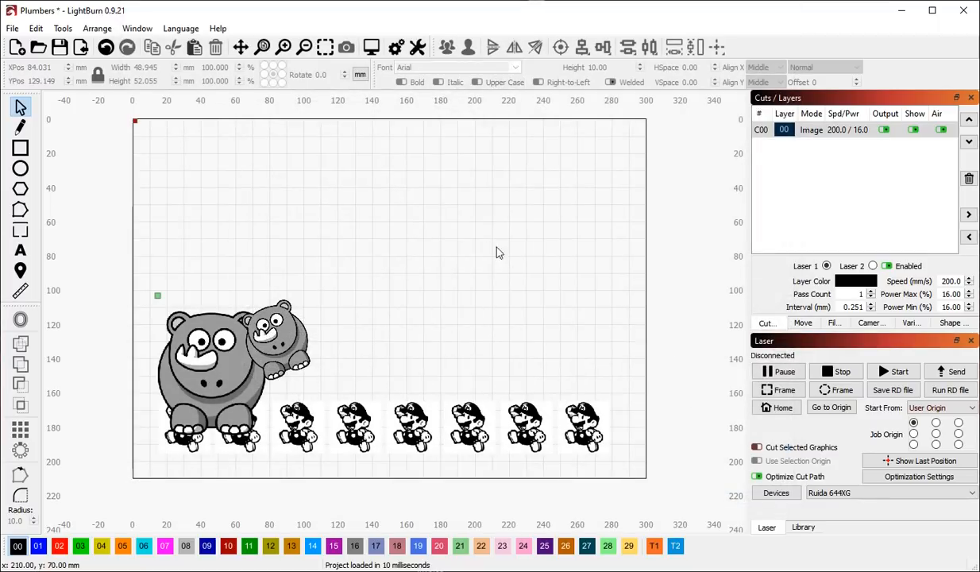
# Delete both rhinos and the whole row of plumber images from the workspace.
pyautogui.click(274, 334)
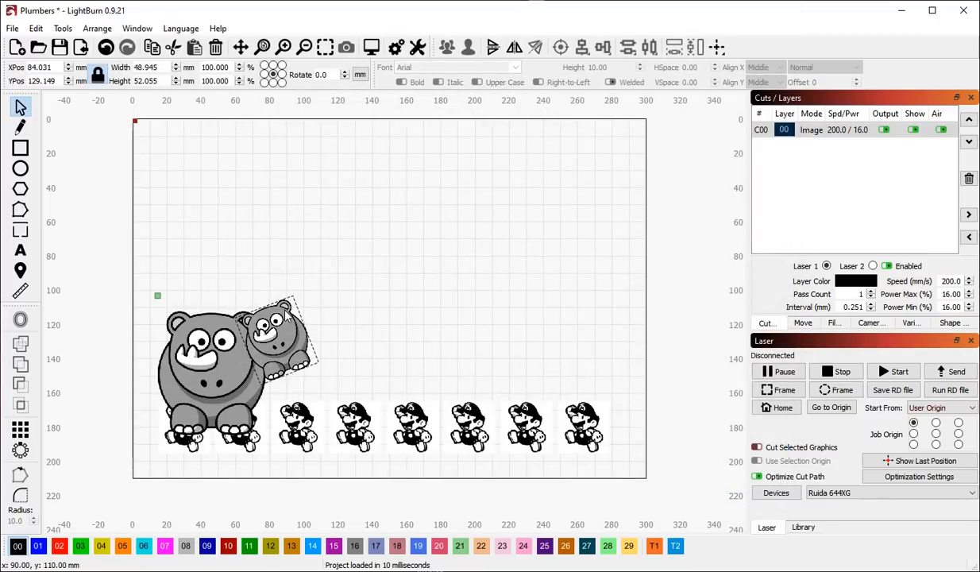
pyautogui.press('Delete')
pyautogui.click(236, 367)
pyautogui.press('Delete')
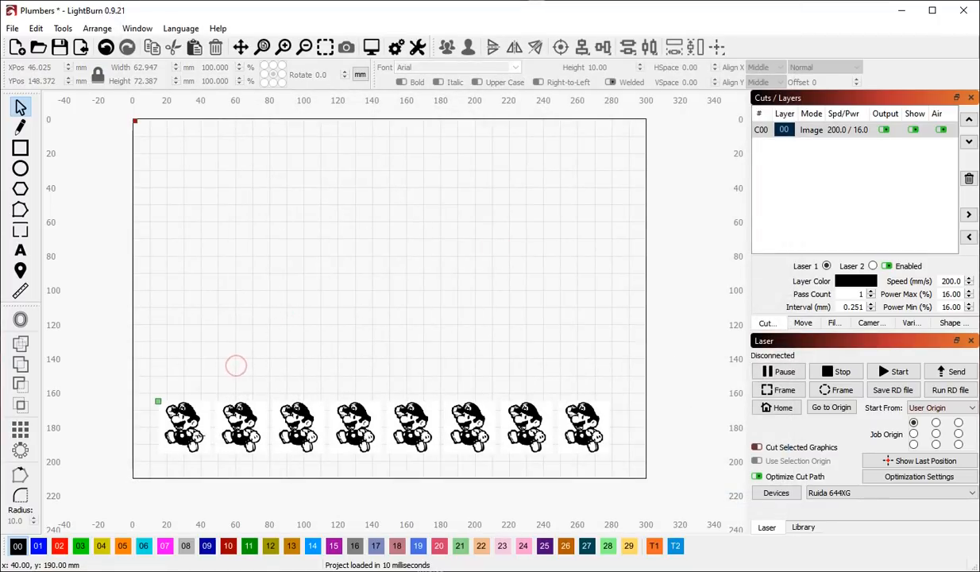
pyautogui.moveTo(143, 341)
pyautogui.mouseDown()
pyautogui.moveTo(441, 437)
pyautogui.moveTo(610, 463)
pyautogui.mouseUp()
pyautogui.press('Delete')
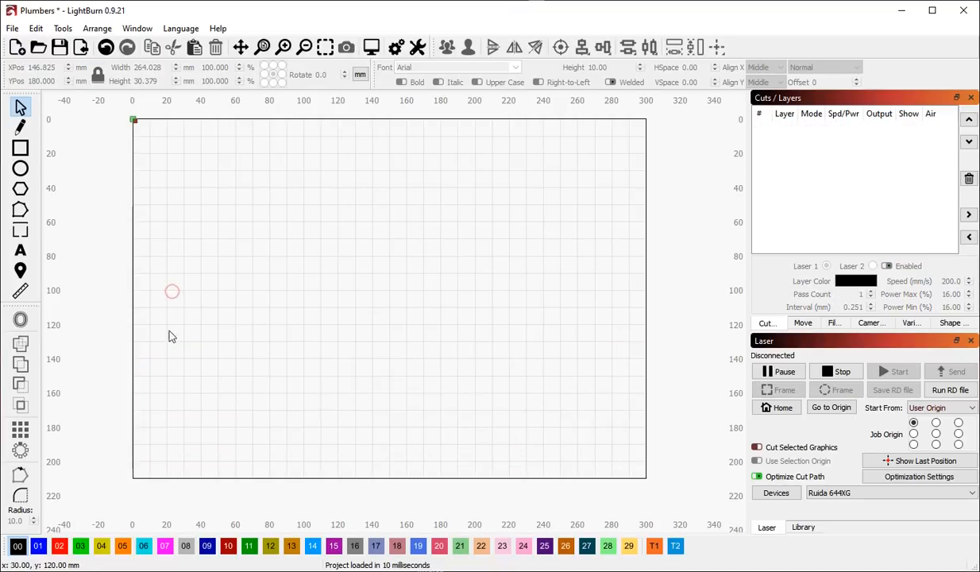
# Start a new project and import the cougar photo, centring it at about X 152 mm, Y 104 mm.
pyautogui.hotkey('ctrl', 'n')
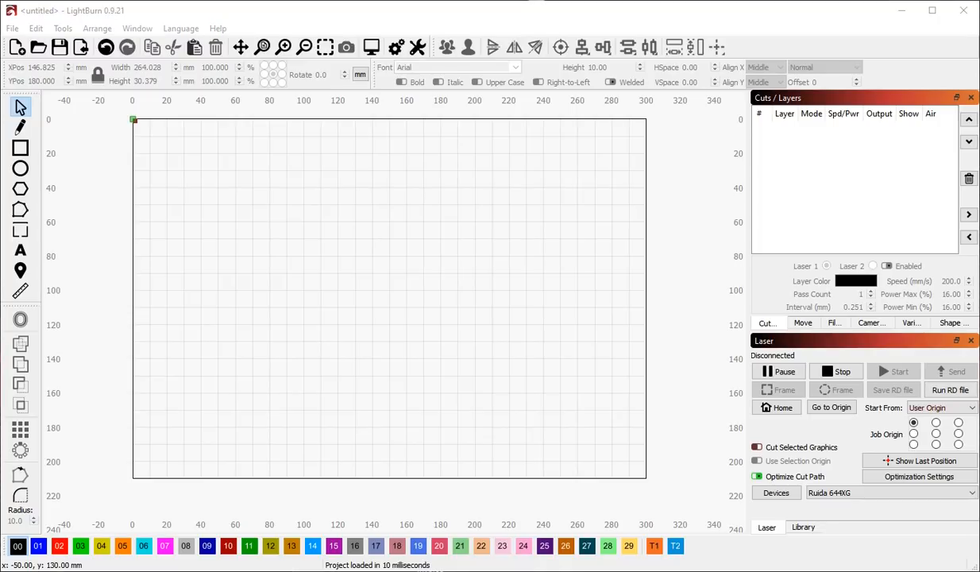
pyautogui.moveTo(2, 302); pyautogui.dragTo(413, 311)
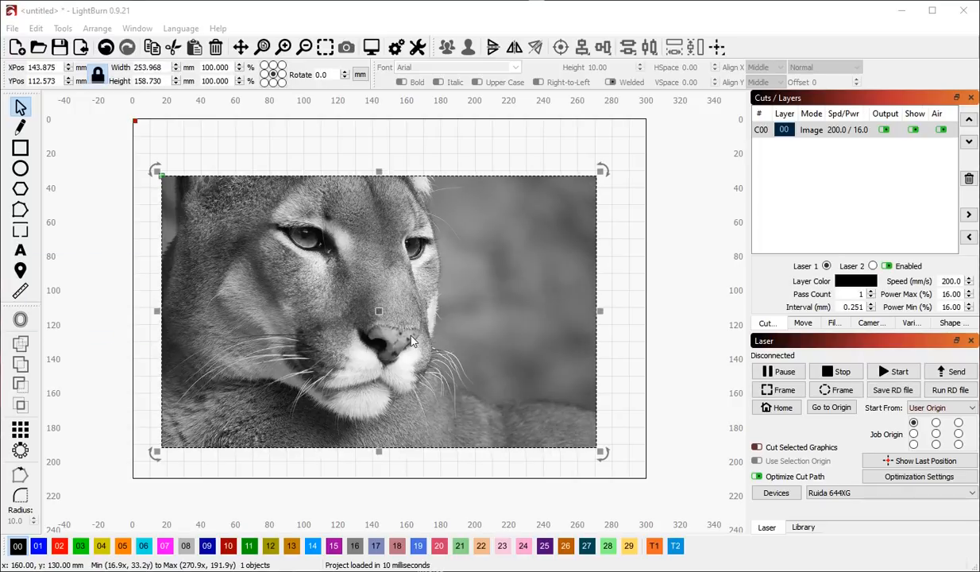
pyautogui.click(406, 140)
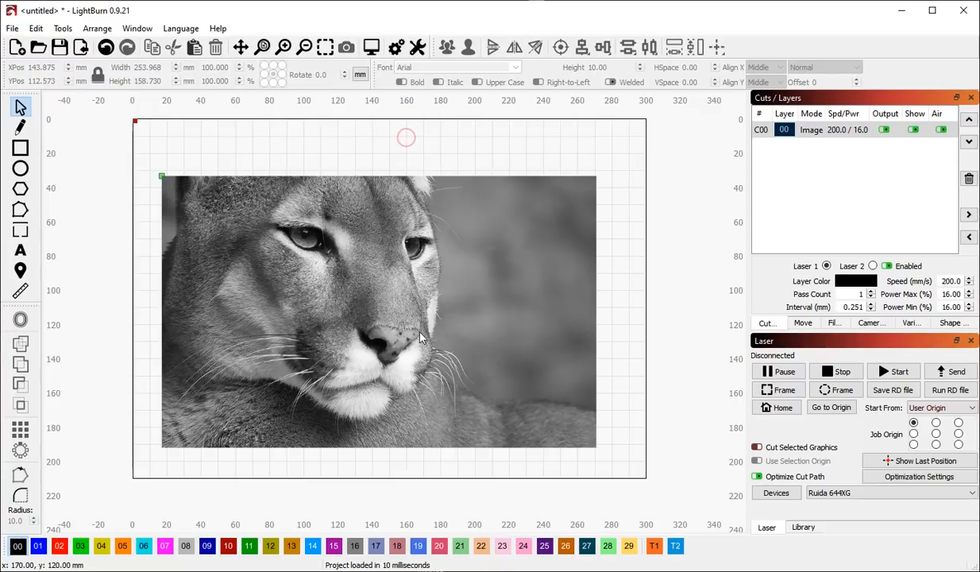
pyautogui.moveTo(391, 339); pyautogui.dragTo(406, 323)
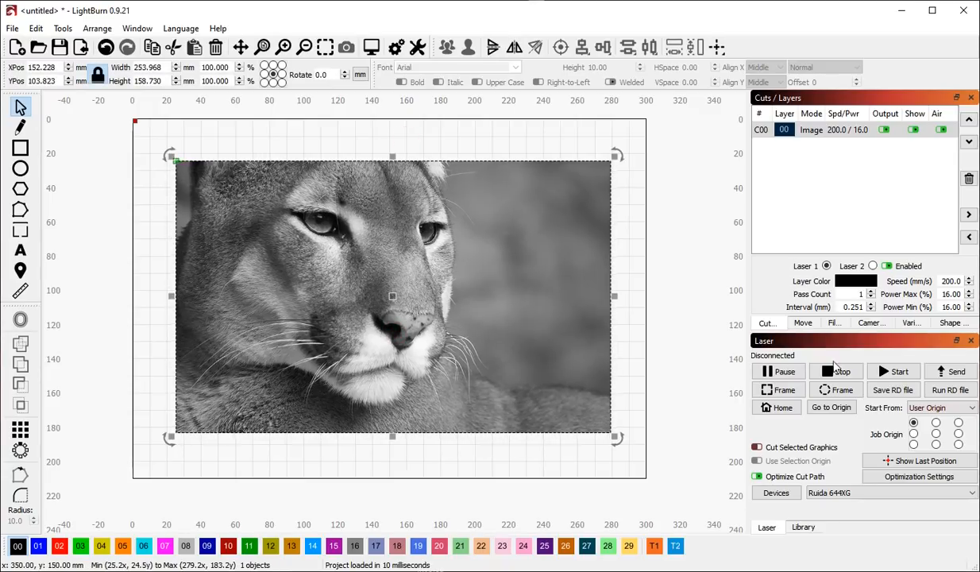
# Open the cougar photo's shape properties and try several lower gamma values, ending at 0.700.
pyautogui.click(949, 322)
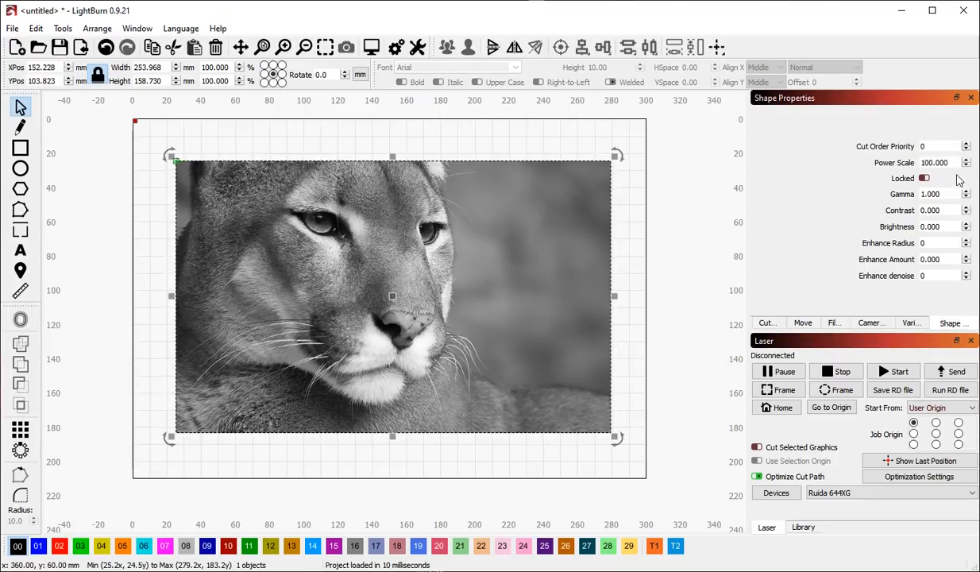
pyautogui.scroll(-1, 955, 193)
pyautogui.scroll(-4, 955, 193)
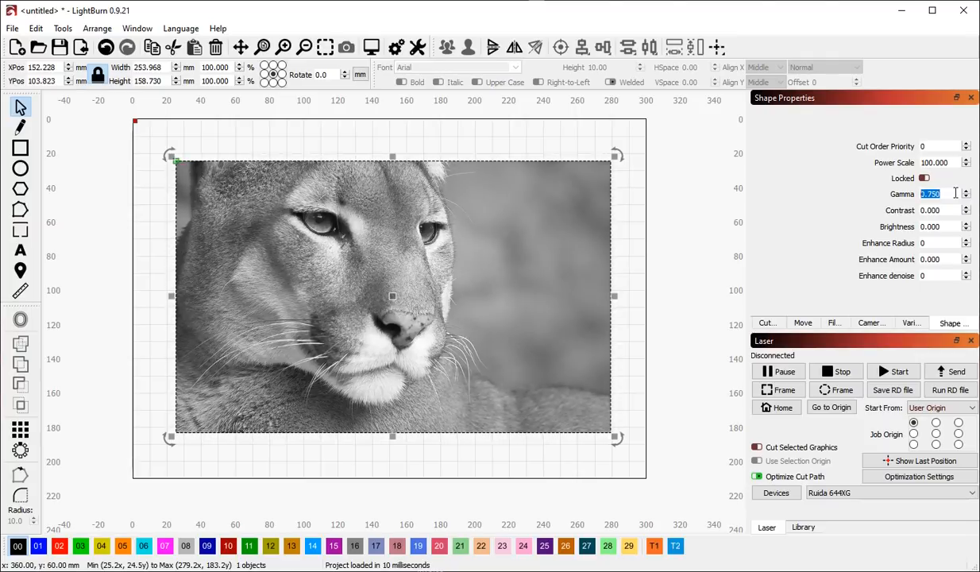
pyautogui.scroll(-7, 956, 193)
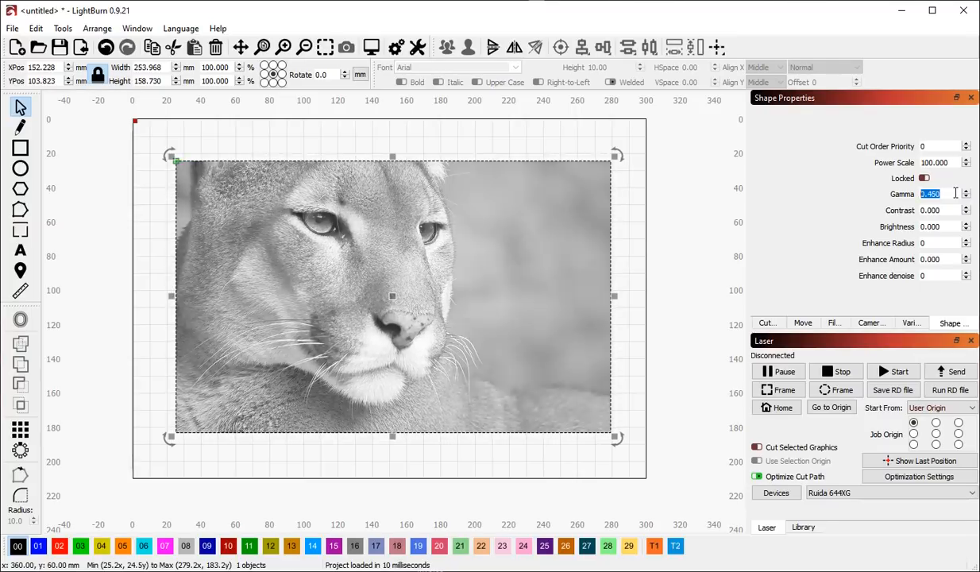
pyautogui.scroll(6, 955, 193)
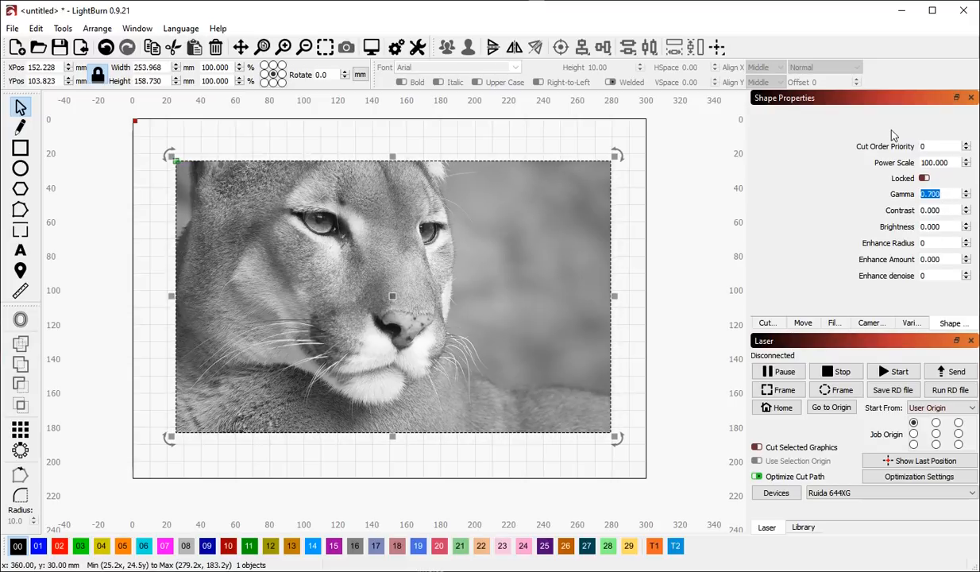
pyautogui.scroll(-2, 944, 193)
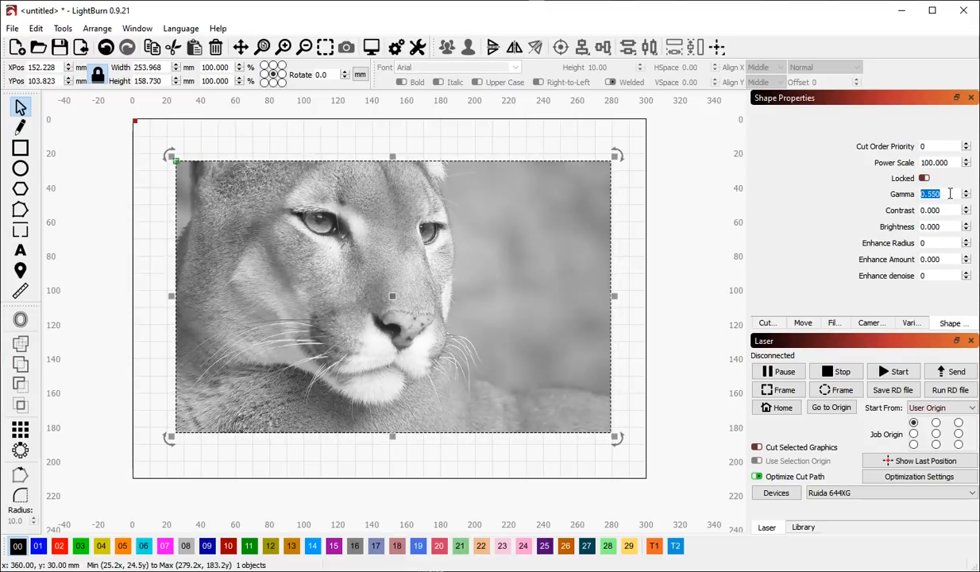
pyautogui.scroll(1, 952, 192)
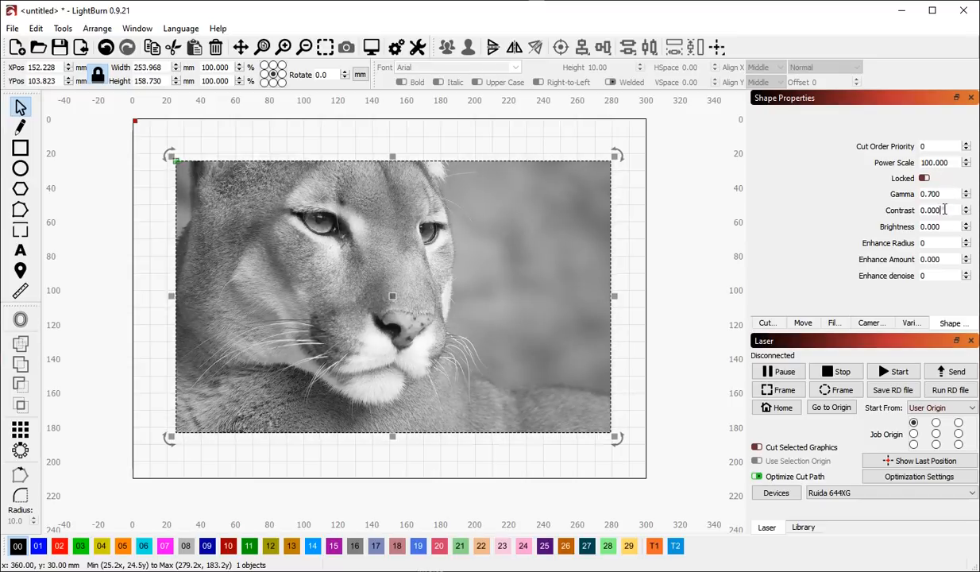
# Try a contrast of 17 and a brightness of -8 on the cougar photo.
pyautogui.scroll(17, 945, 209)
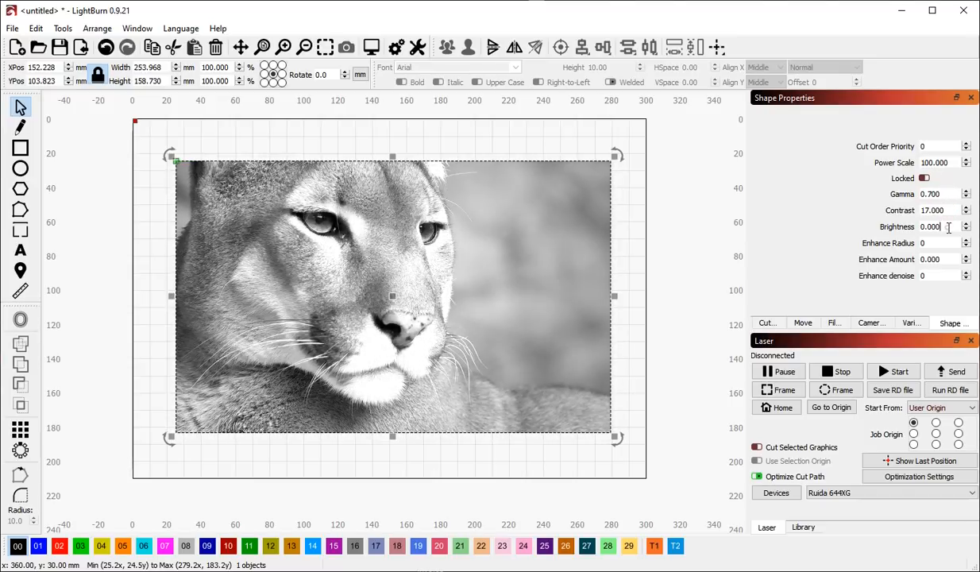
pyautogui.scroll(-11, 948, 227)
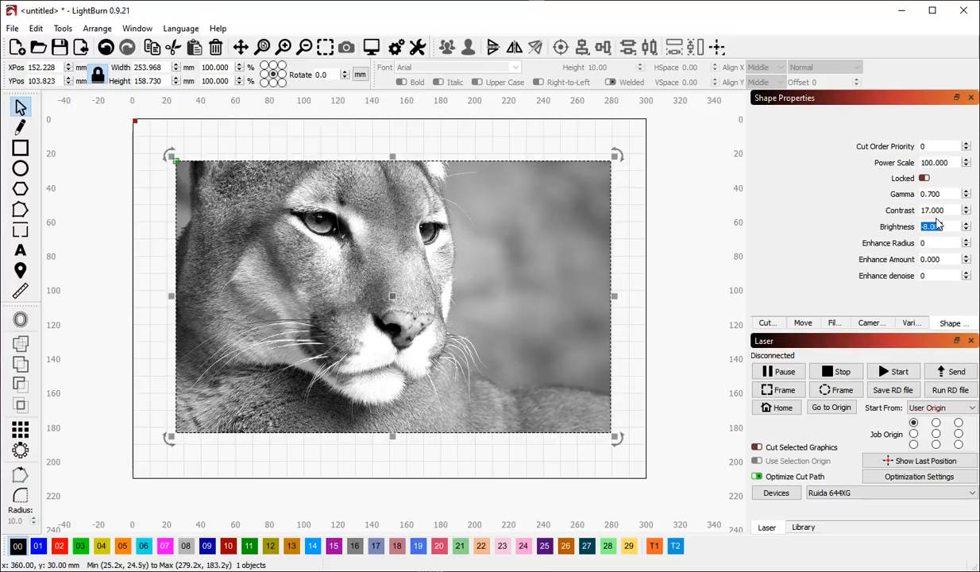
# Reset the cougar photo's brightness and contrast to 0 and its gamma to 1.
pyautogui.write('0')
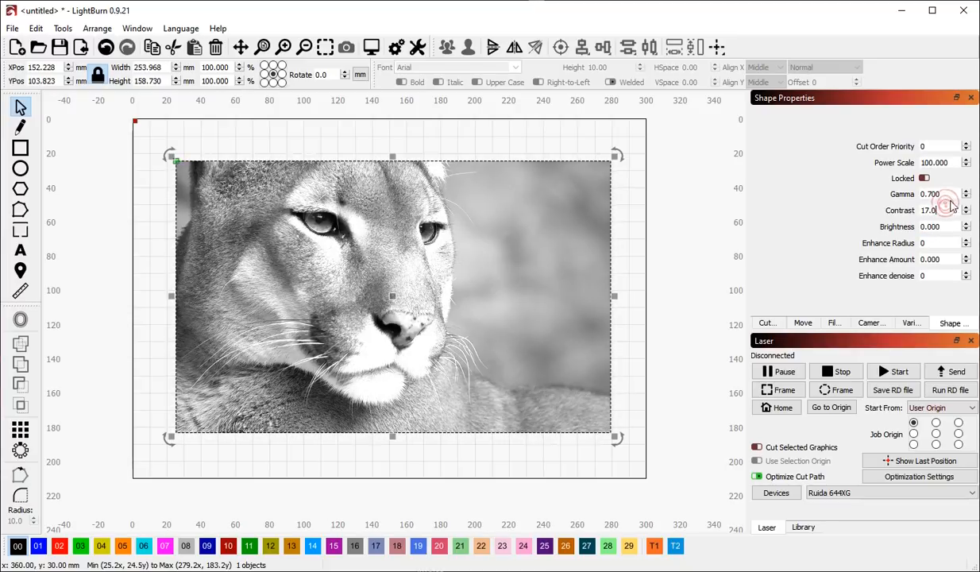
pyautogui.click(951, 209)
pyautogui.write('0')
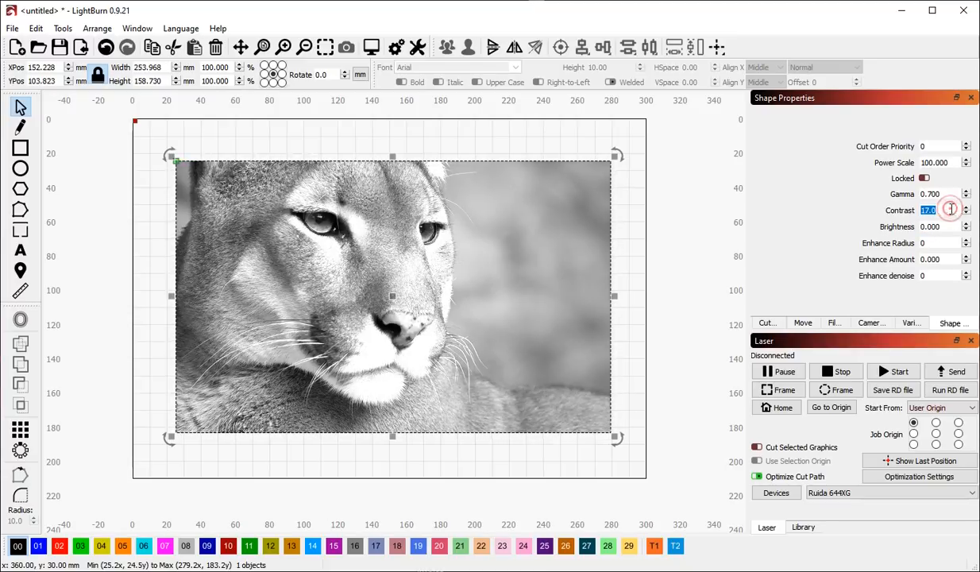
pyautogui.click(950, 194)
pyautogui.write('1')
pyautogui.press('Tab')
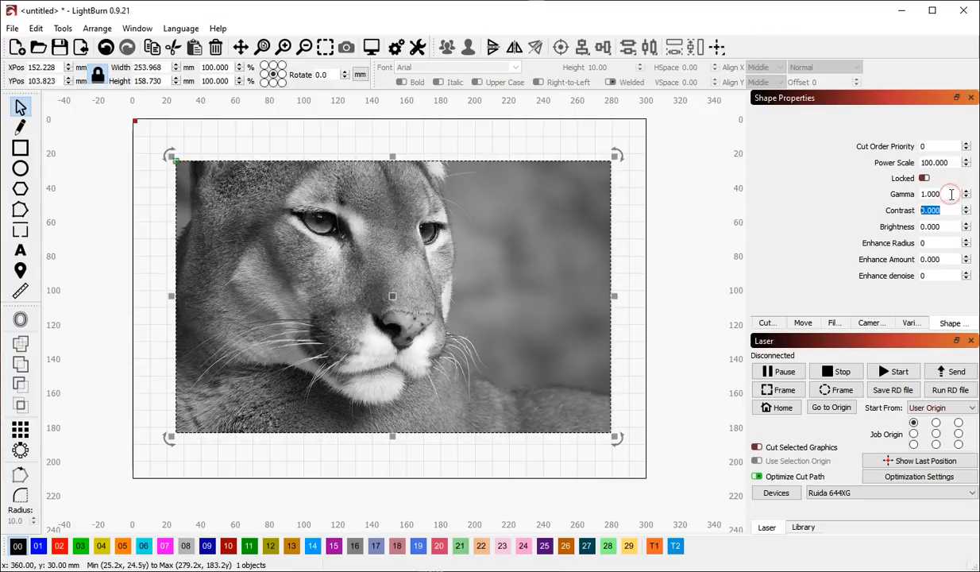
# Set the cougar photo's enhance radius to 4 and its enhance amount to 200.
pyautogui.click(923, 242)
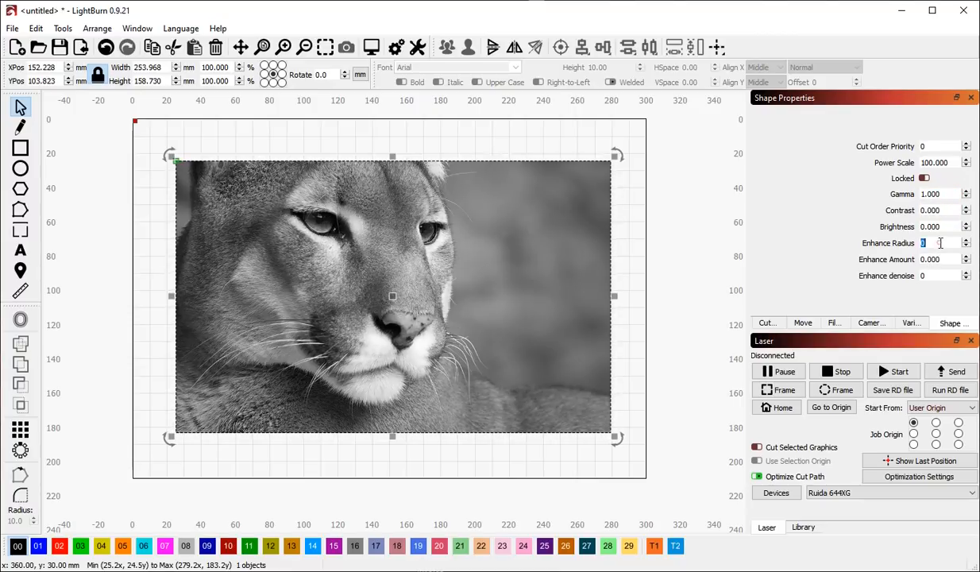
pyautogui.write('4')
pyautogui.click(940, 260)
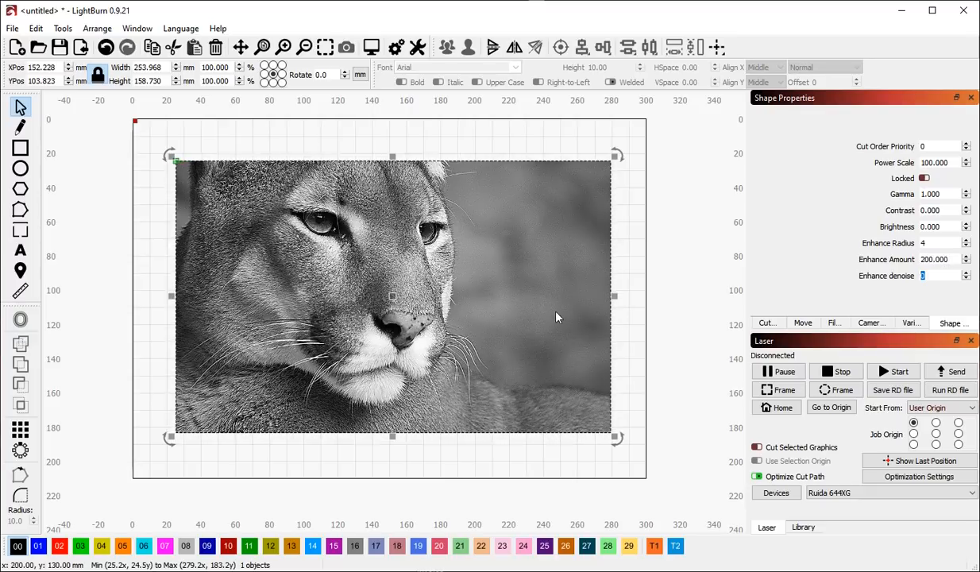
# Set the enhance amount to 500 and examine the sharpened detail around the cougar's nose.
pyautogui.moveTo(948, 256); pyautogui.dragTo(914, 246)
pyautogui.write('500')
pyautogui.press('Tab')
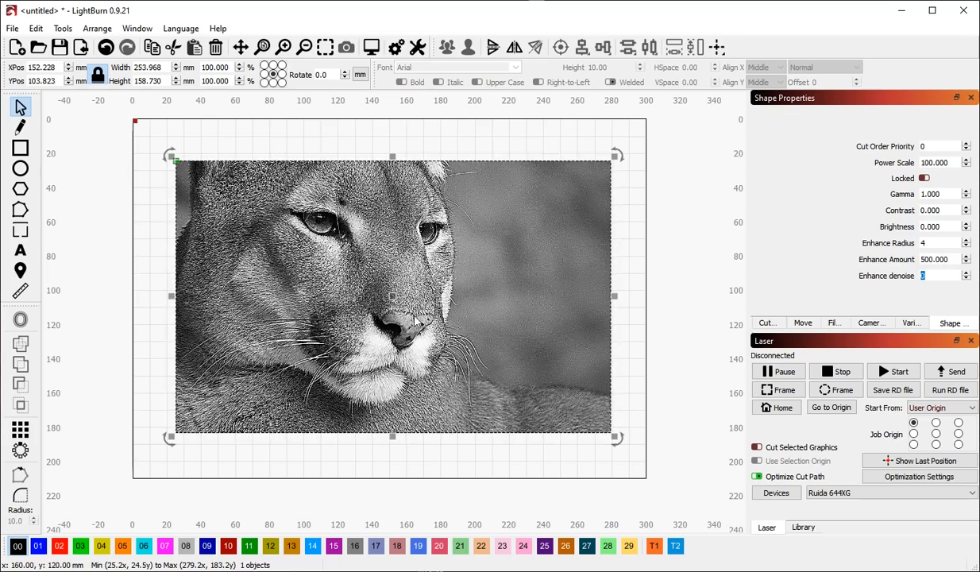
pyautogui.scroll(10, 454, 303)
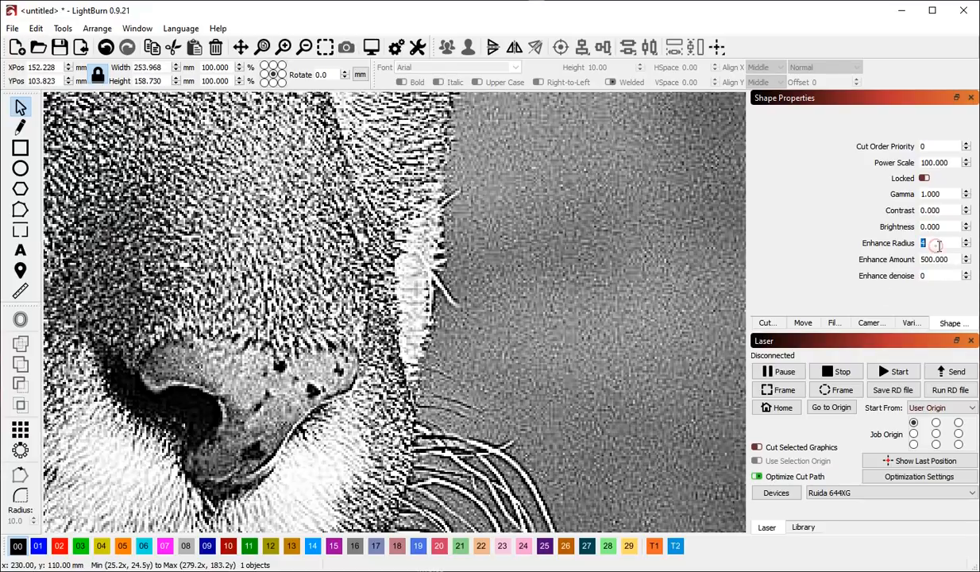
# Try enhance radius values of 0 and 1 on the cougar photo and settle on 5.
pyautogui.write('0')
pyautogui.press('Tab')
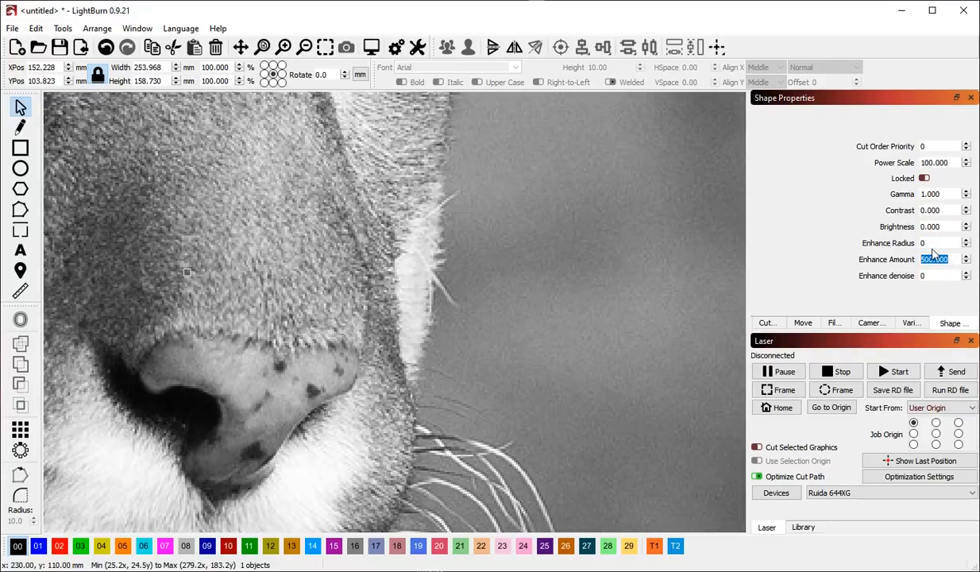
pyautogui.doubleClick(941, 239)
pyautogui.write('1')
pyautogui.press('Tab')
pyautogui.doubleClick(941, 240)
pyautogui.write('5')
pyautogui.press('Tab')
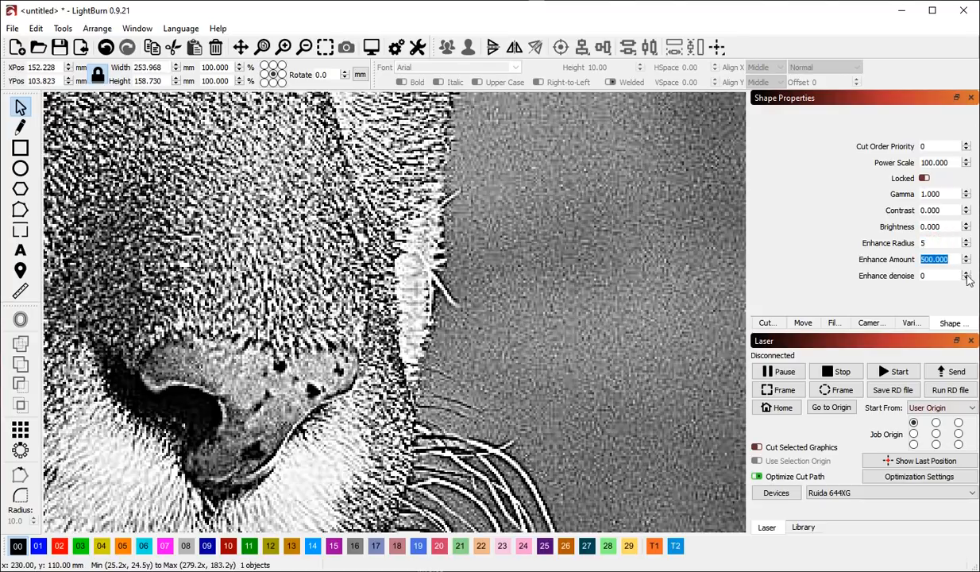
# Try enhance amounts of 0, 325 and 225 on the cougar photo and settle on 350.
pyautogui.write('0')
pyautogui.press('Tab')
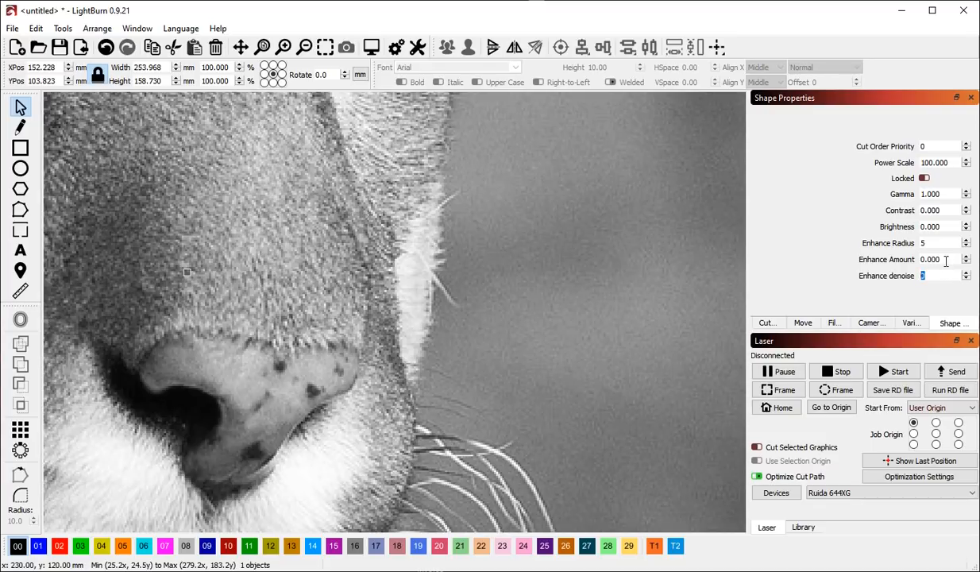
pyautogui.scroll(13, 945, 261)
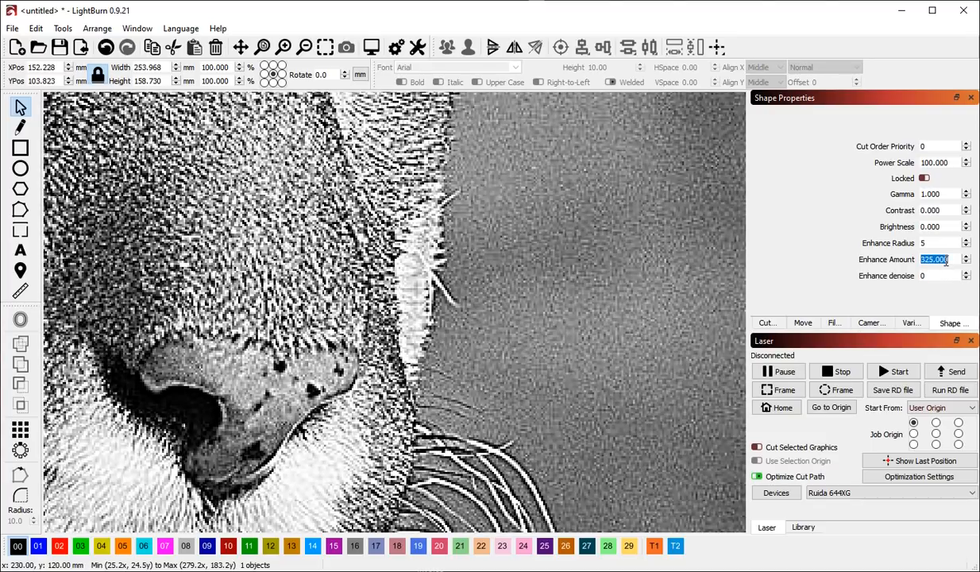
pyautogui.scroll(-4, 945, 260)
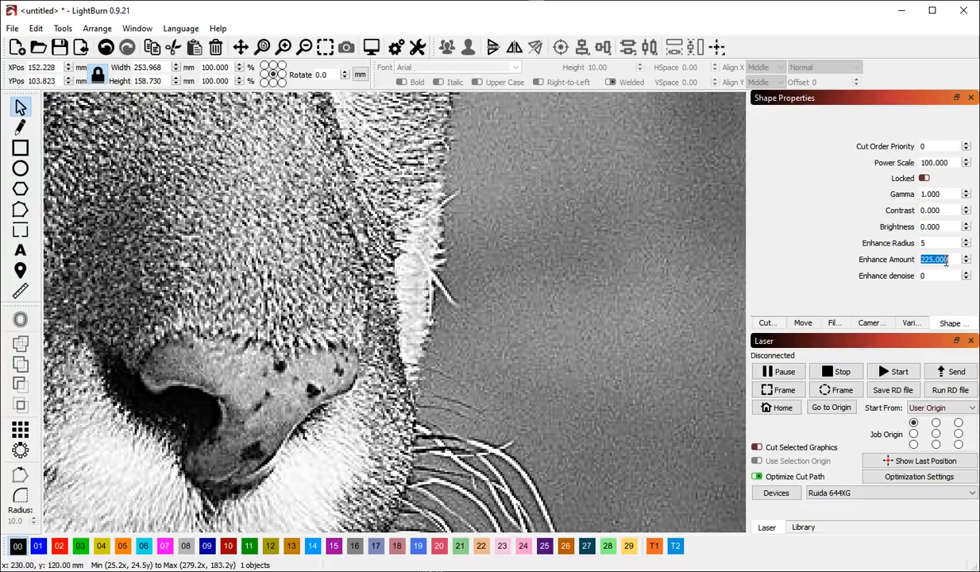
pyautogui.scroll(5, 945, 260)
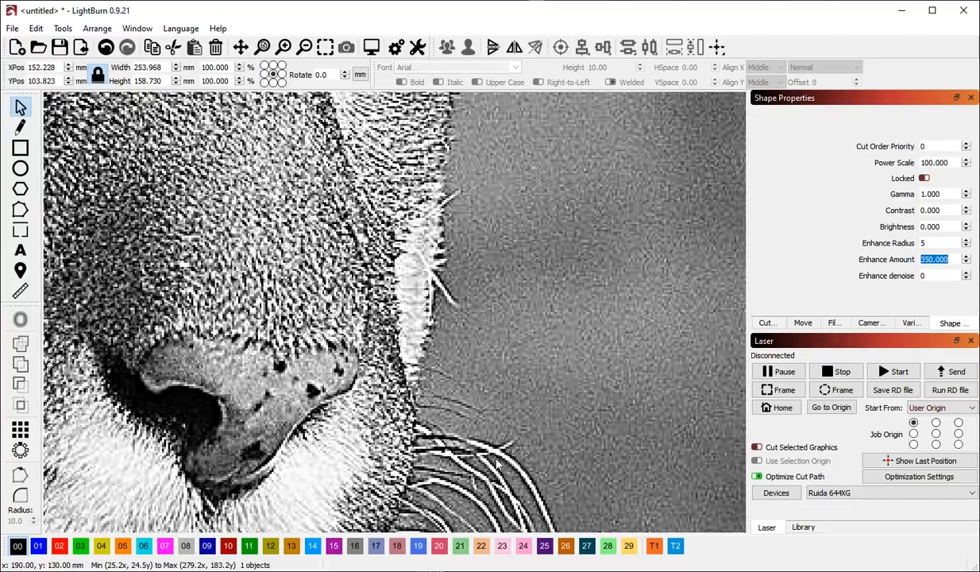
# Examine the sharpened fur, whiskers, nose and eyes up close and across the whole cougar photo.
pyautogui.scroll(-2, 548, 385)
pyautogui.scroll(-2, 543, 470)
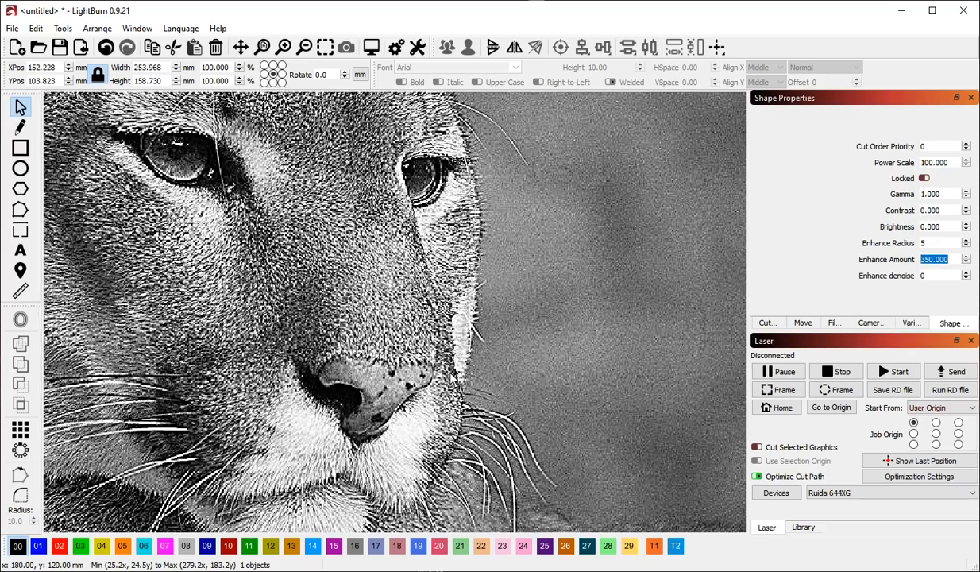
pyautogui.scroll(2, 506, 424)
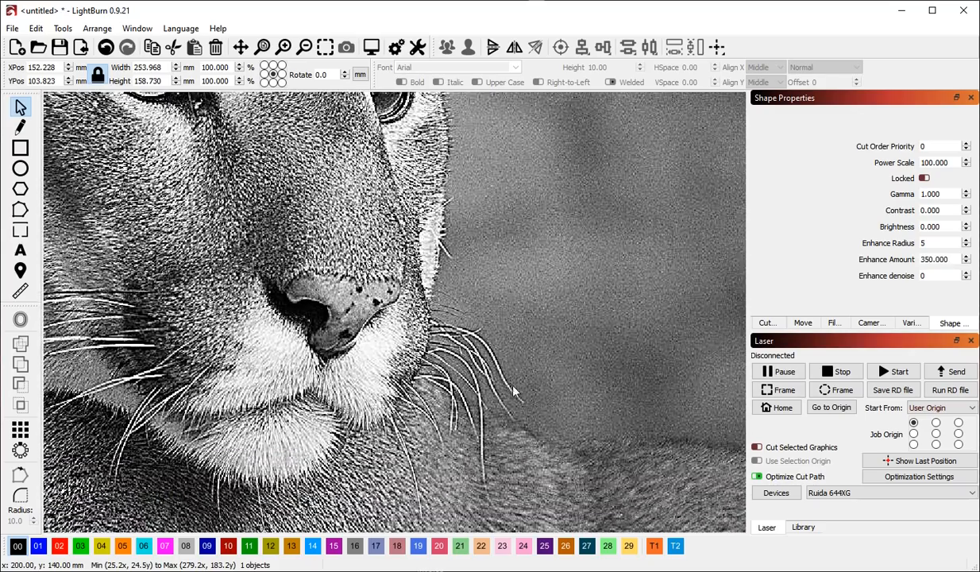
pyautogui.scroll(3, 460, 318)
pyautogui.scroll(-4, 501, 373)
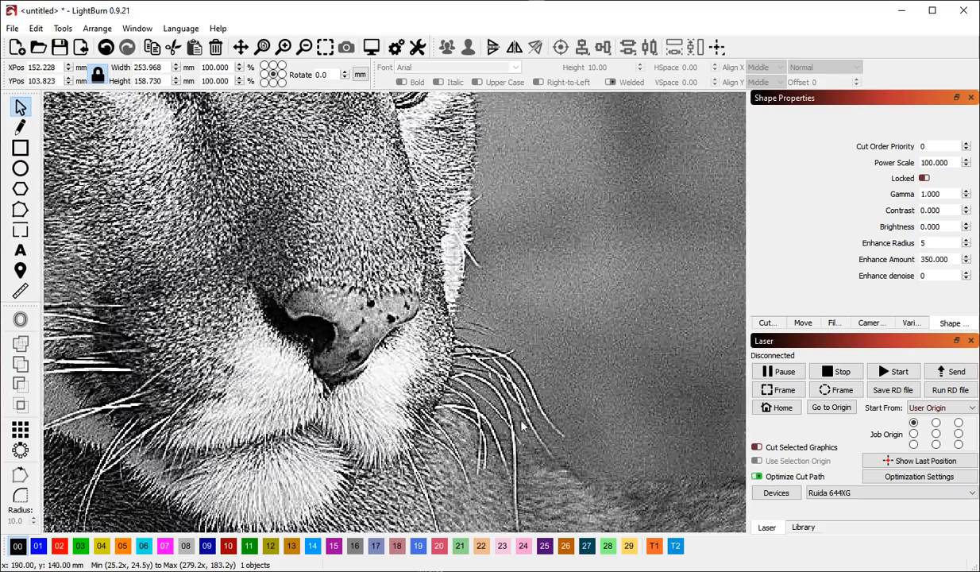
pyautogui.scroll(-3, 453, 318)
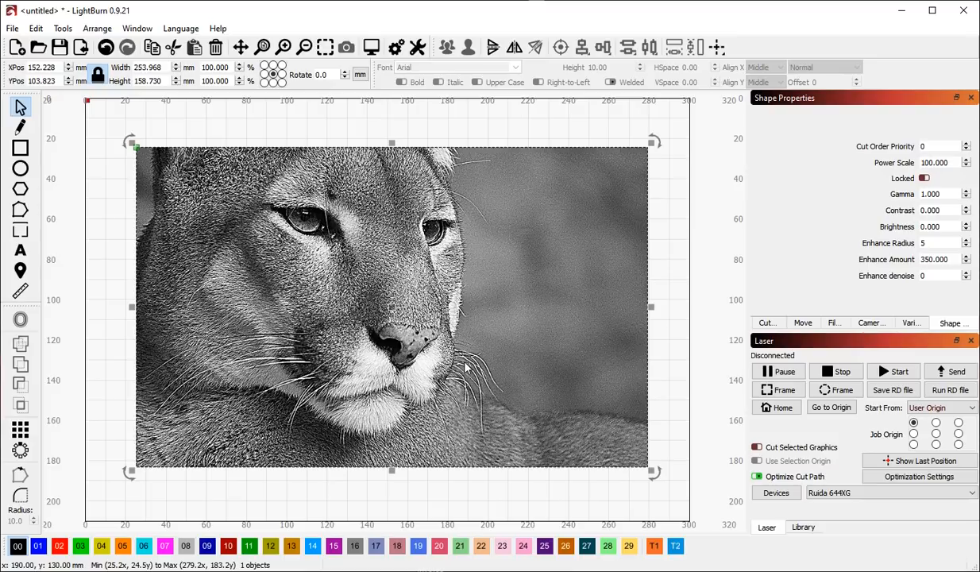
pyautogui.scroll(5, 347, 236)
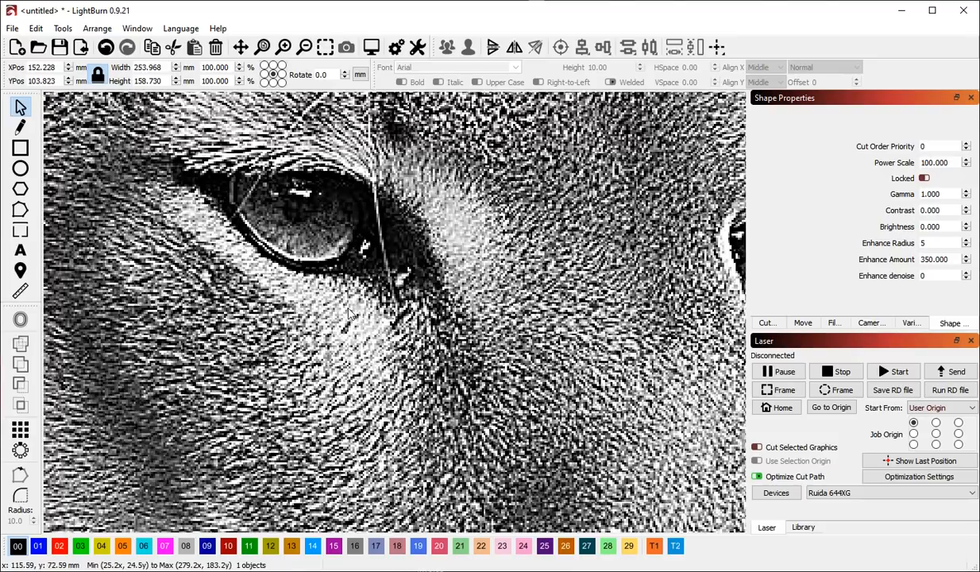
pyautogui.scroll(-5, 351, 314)
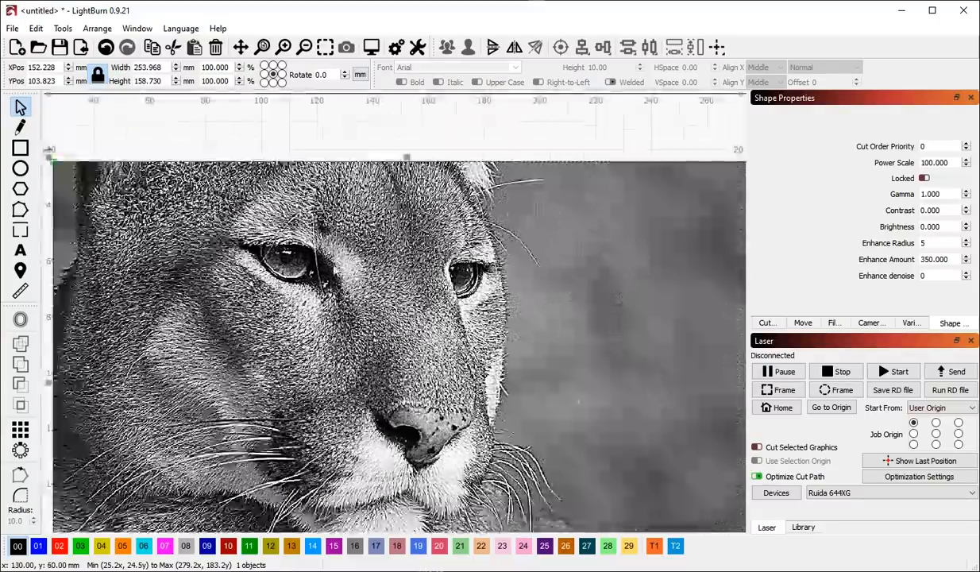
pyautogui.scroll(-2, 351, 332)
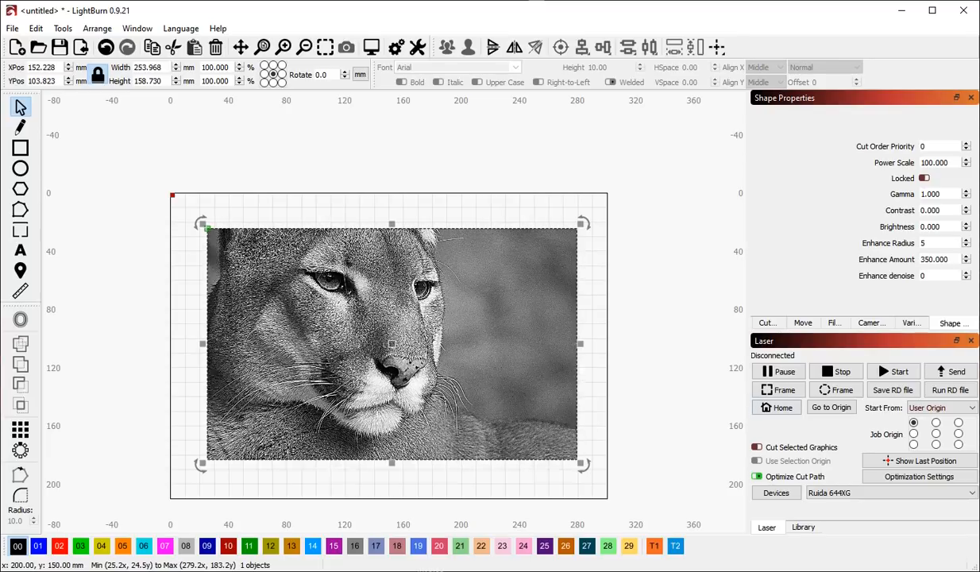
pyautogui.scroll(2, 410, 382)
pyautogui.scroll(1, 411, 382)
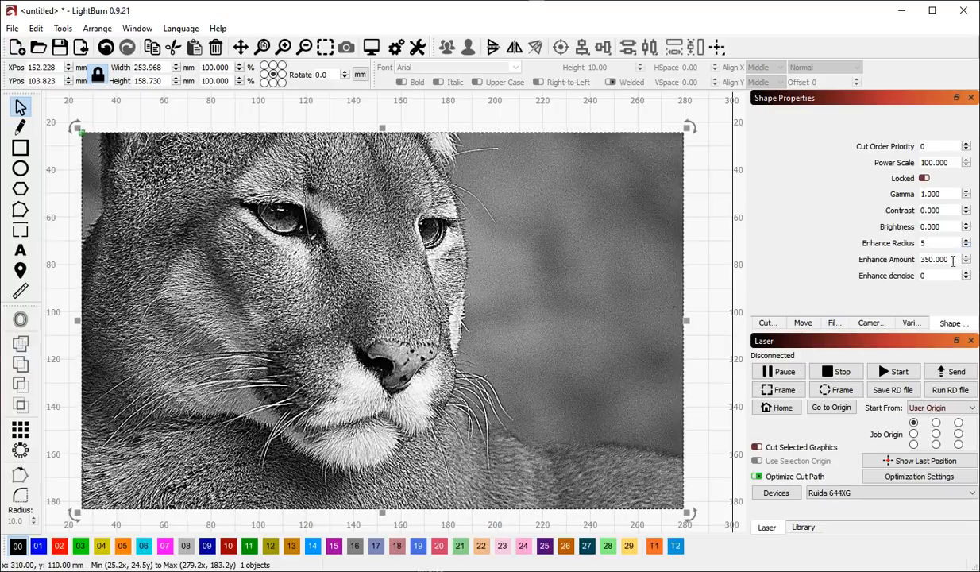
# Reset the cougar photo's enhance amount to 0 and deselect the photo.
pyautogui.moveTo(951, 260); pyautogui.dragTo(871, 260)
pyautogui.write('0')
pyautogui.press('Tab')
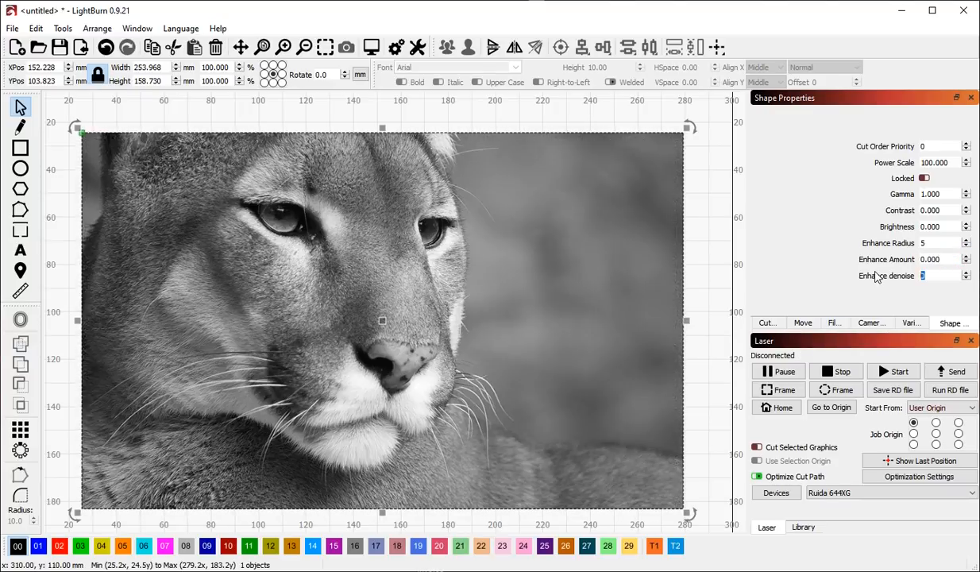
pyautogui.click(719, 248)
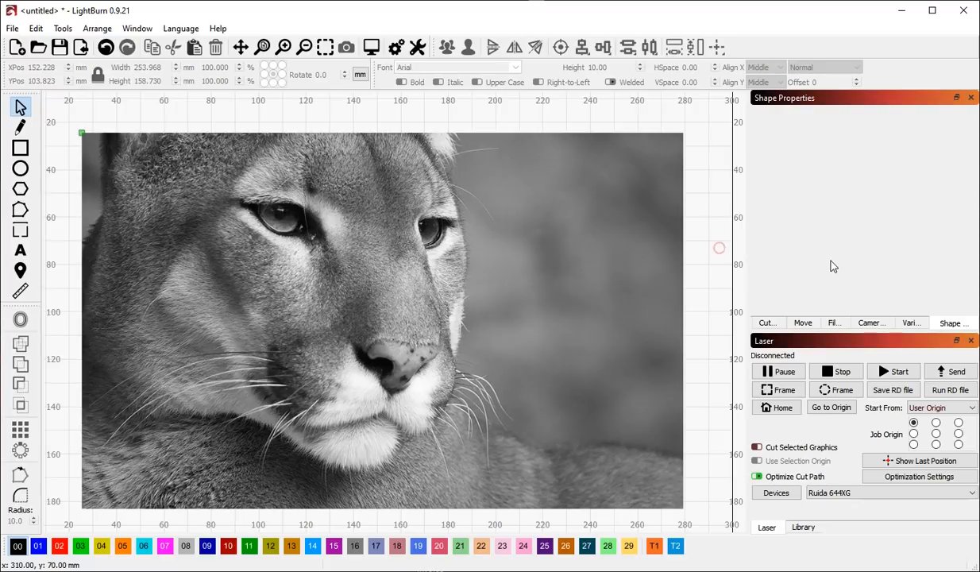
# Show the photo's cut layer settings, and open a widened Adjust Image dialog for the cougar photo.
pyautogui.click(767, 323)
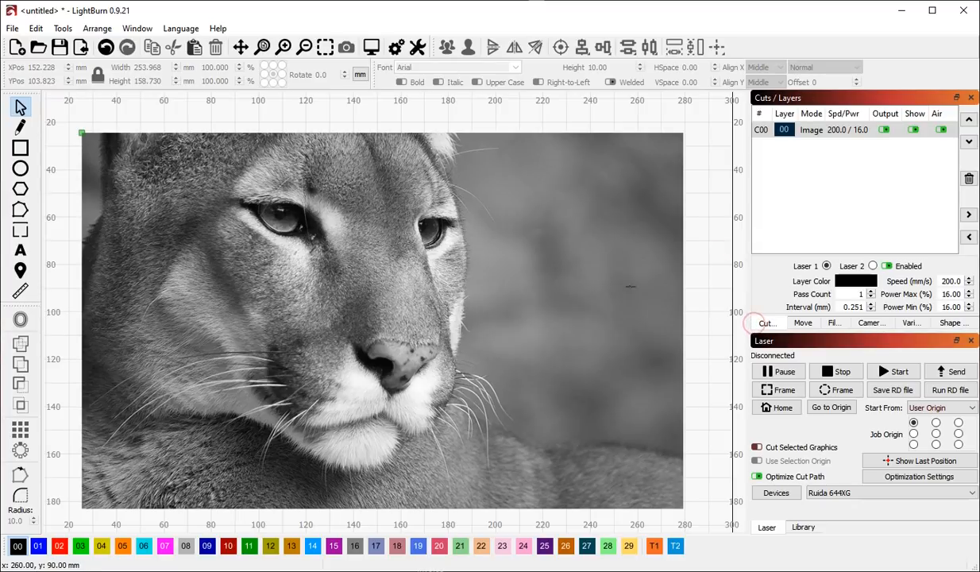
pyautogui.scroll(-1, 588, 310)
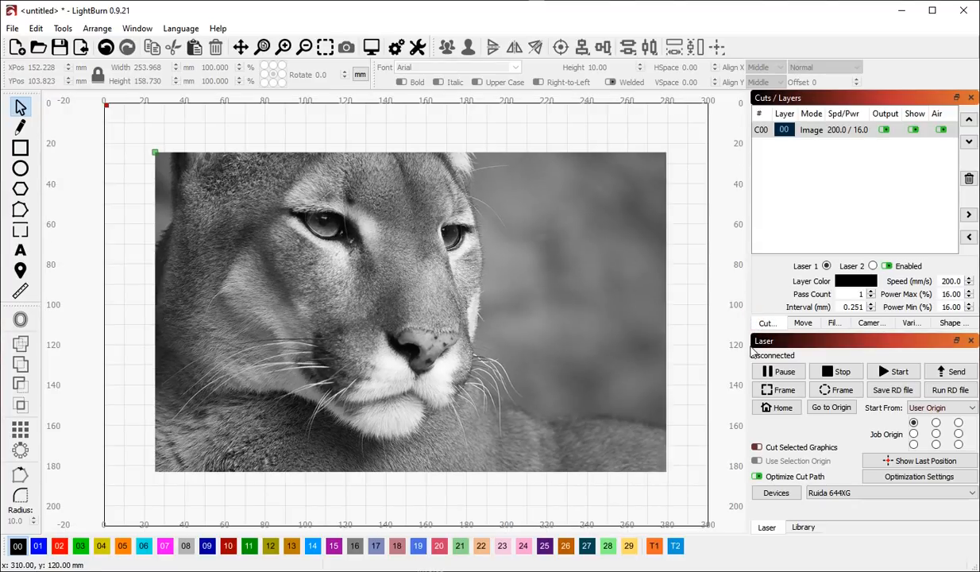
pyautogui.click(383, 327)
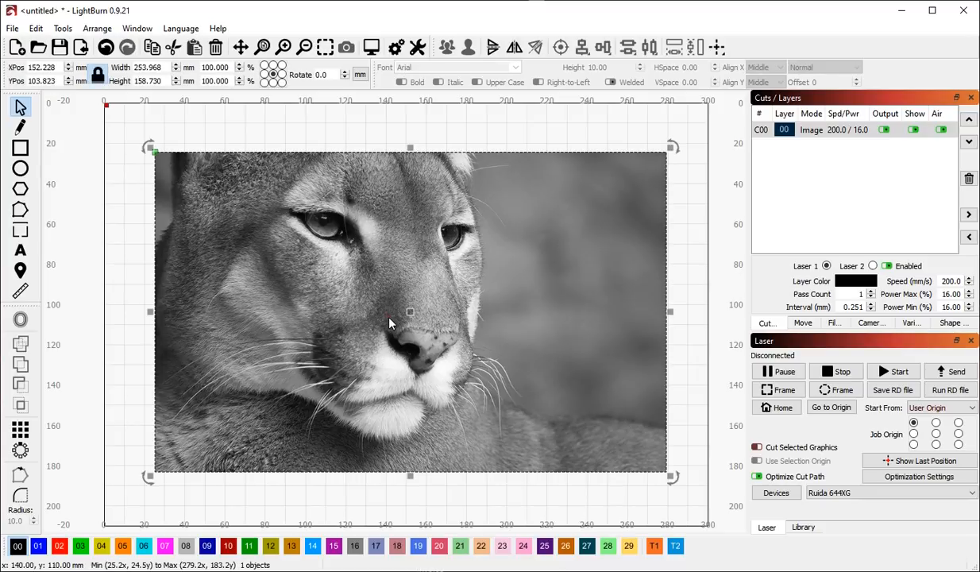
pyautogui.rightClick(344, 314)
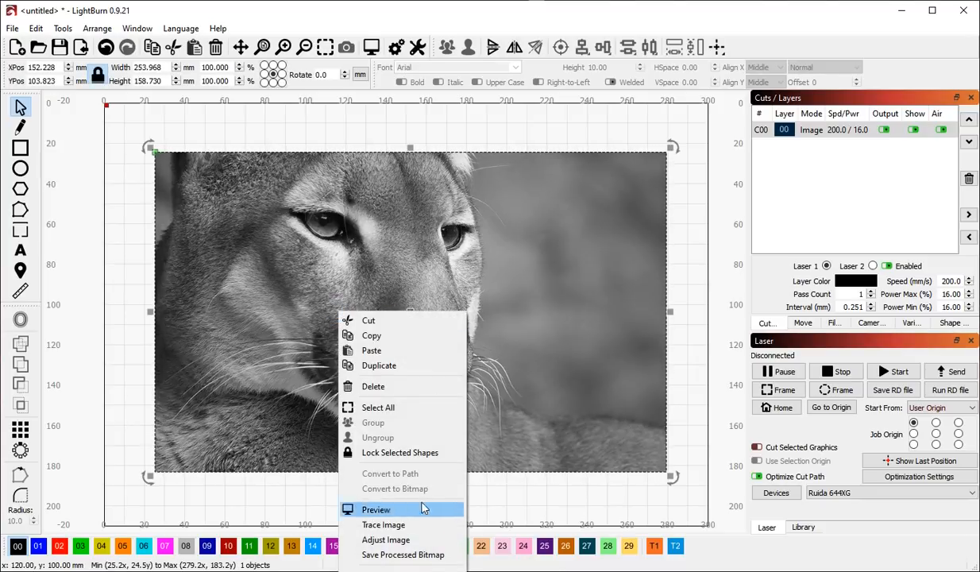
pyautogui.click(427, 542)
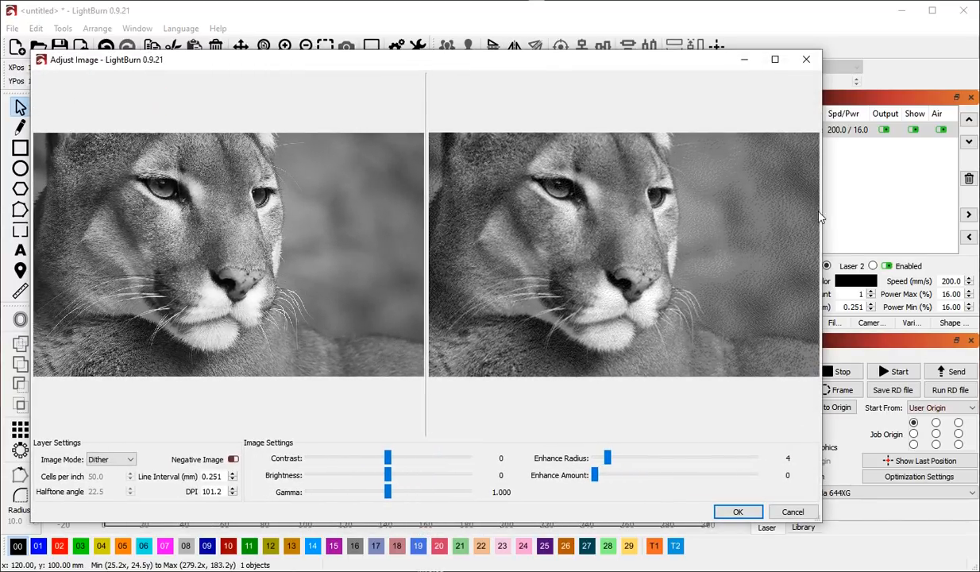
pyautogui.moveTo(823, 210); pyautogui.dragTo(967, 215)
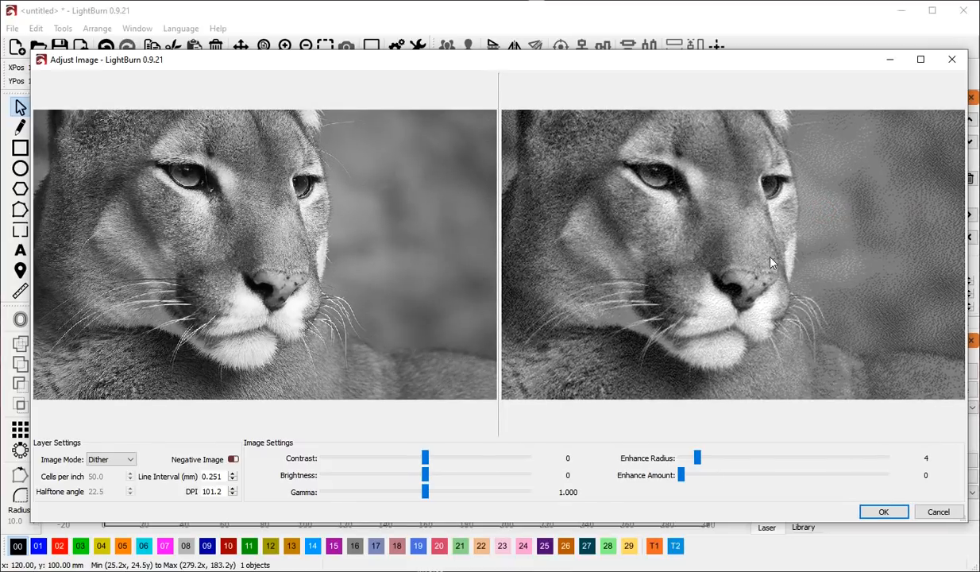
# Try the negative image option on the dithered preview and turn it back off.
pyautogui.scroll(5, 262, 267)
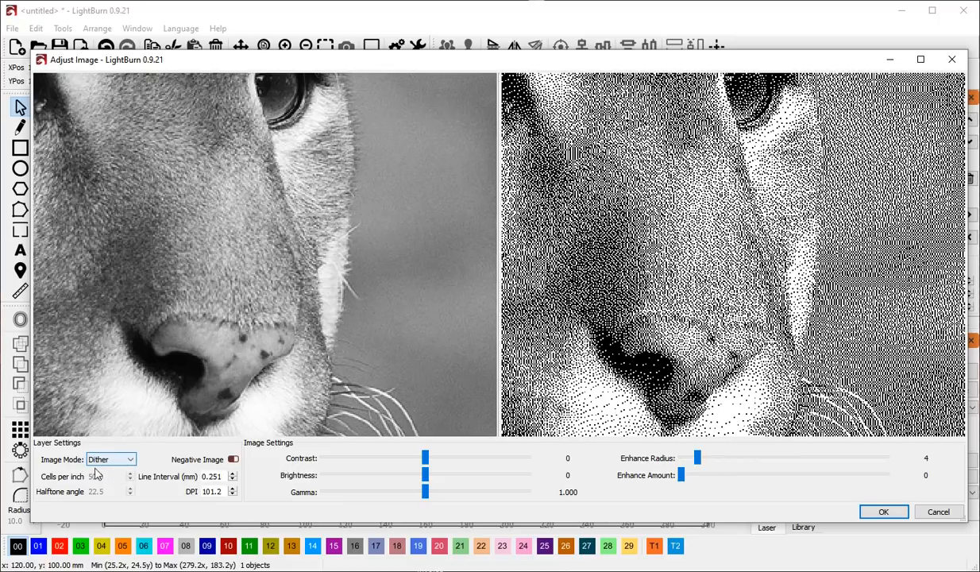
pyautogui.click(233, 460)
pyautogui.click(233, 460)
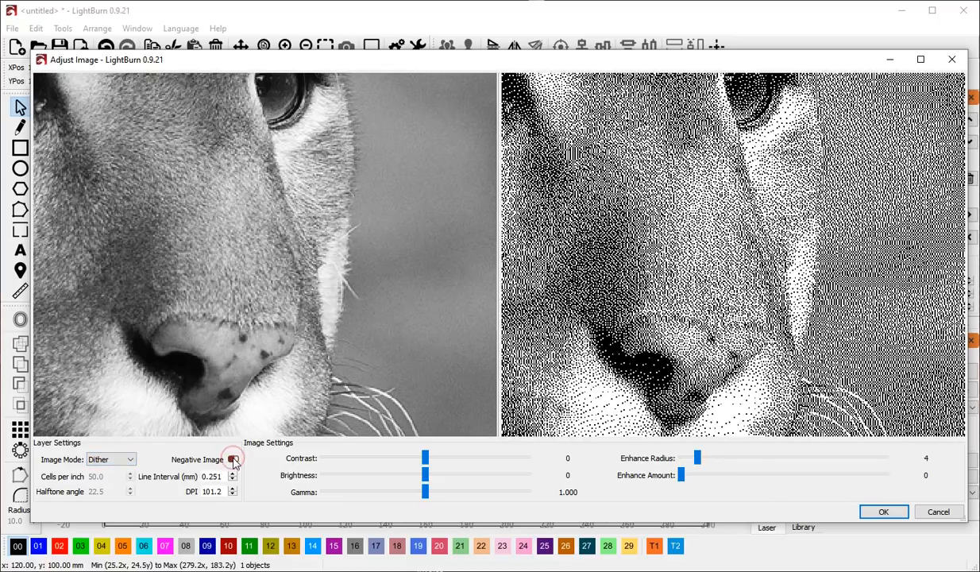
# Switch the image mode to Halftone and inspect the resulting pattern around the cougar's nose.
pyautogui.click(123, 460)
pyautogui.click(120, 521)
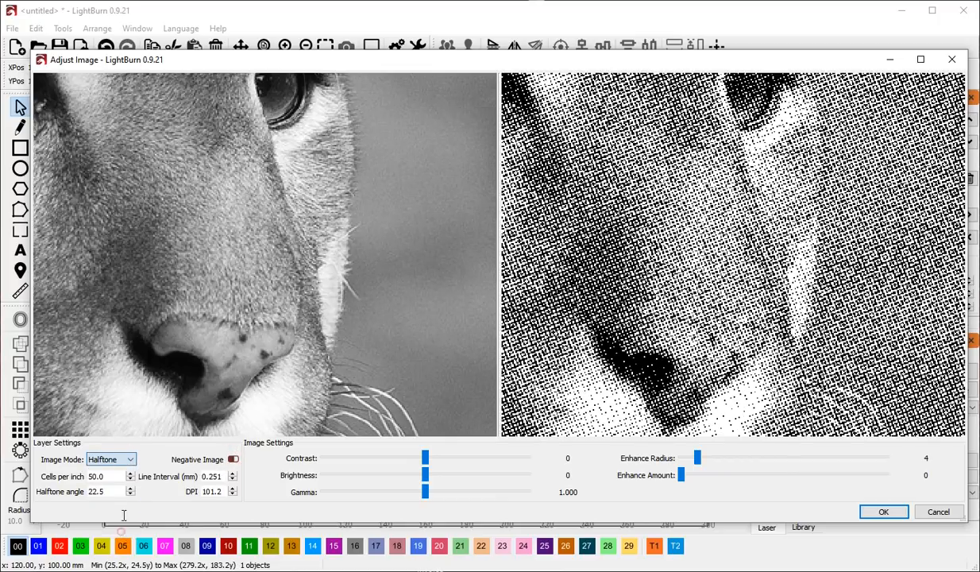
pyautogui.doubleClick(108, 474)
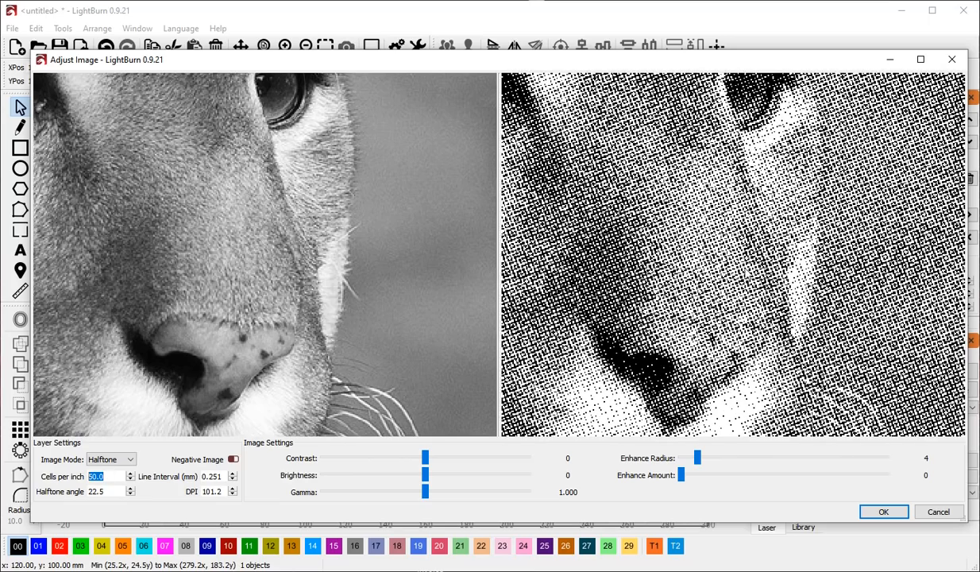
pyautogui.scroll(3, 697, 256)
pyautogui.scroll(-2, 672, 271)
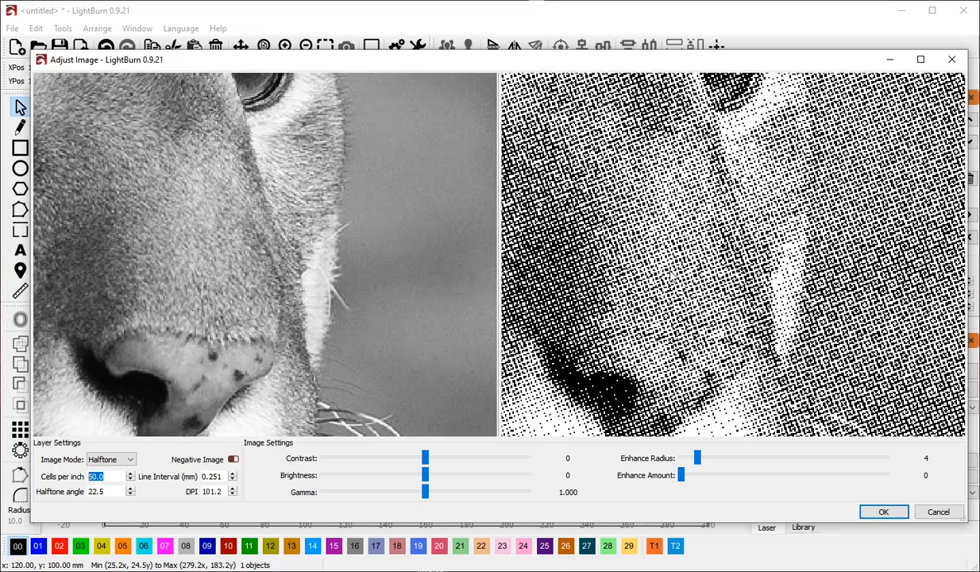
# Set the line interval to 0.1 mm and examine the halftone preview around the cougar's eyes.
pyautogui.doubleClick(208, 477)
pyautogui.write('0.1')
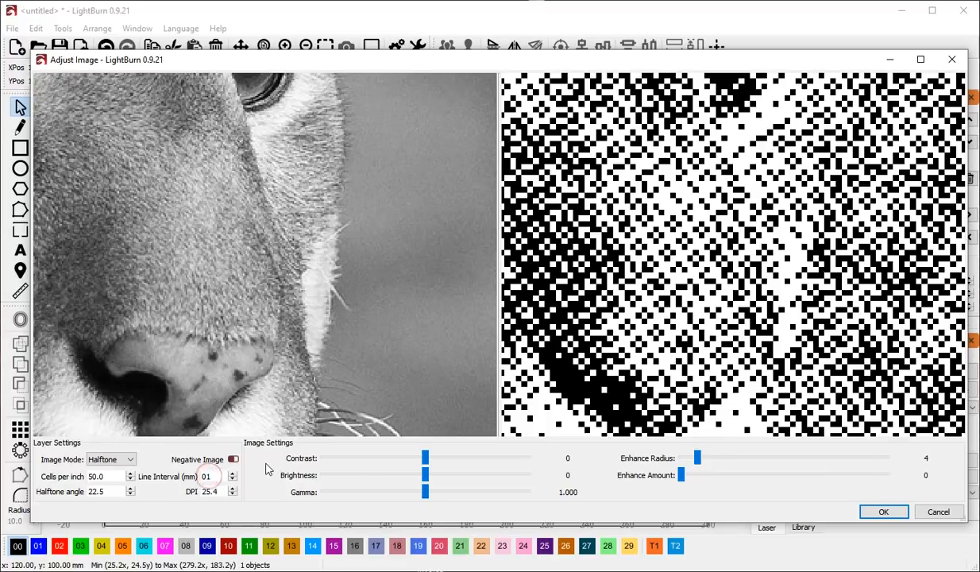
pyautogui.press('Tab')
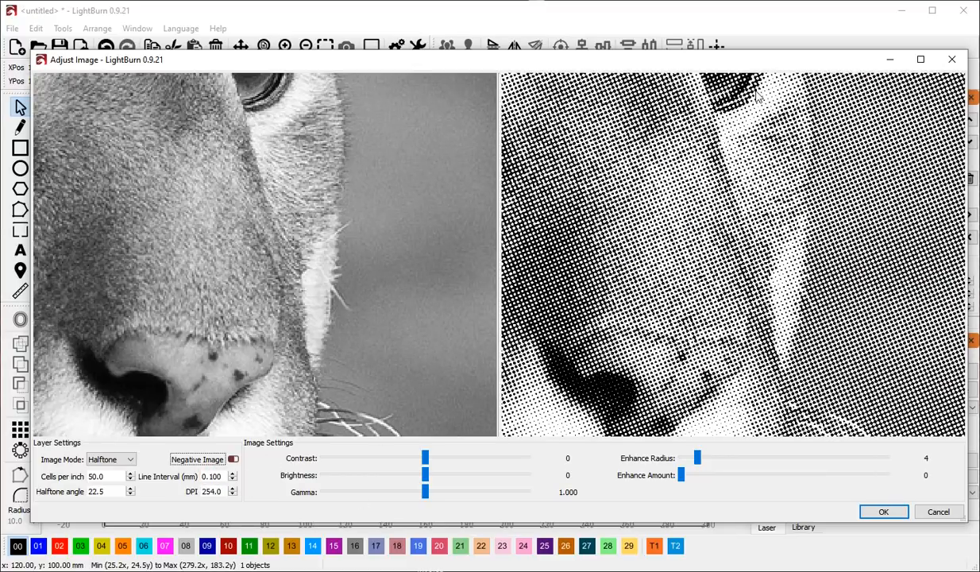
pyautogui.scroll(-3, 699, 292)
pyautogui.scroll(4, 645, 232)
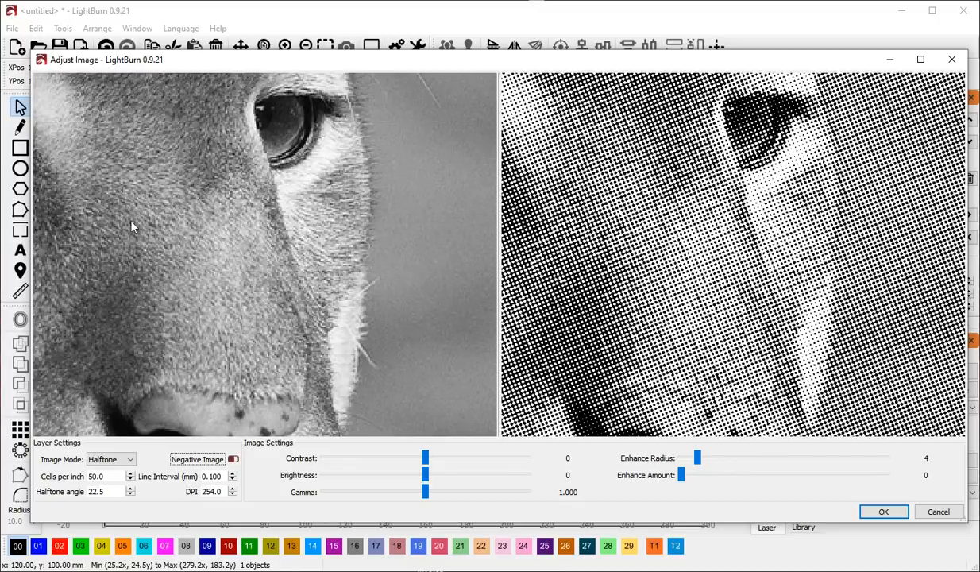
pyautogui.moveTo(113, 188)
pyautogui.mouseDown()
pyautogui.moveTo(254, 266)
pyautogui.moveTo(185, 199)
pyautogui.moveTo(238, 248)
pyautogui.mouseUp()
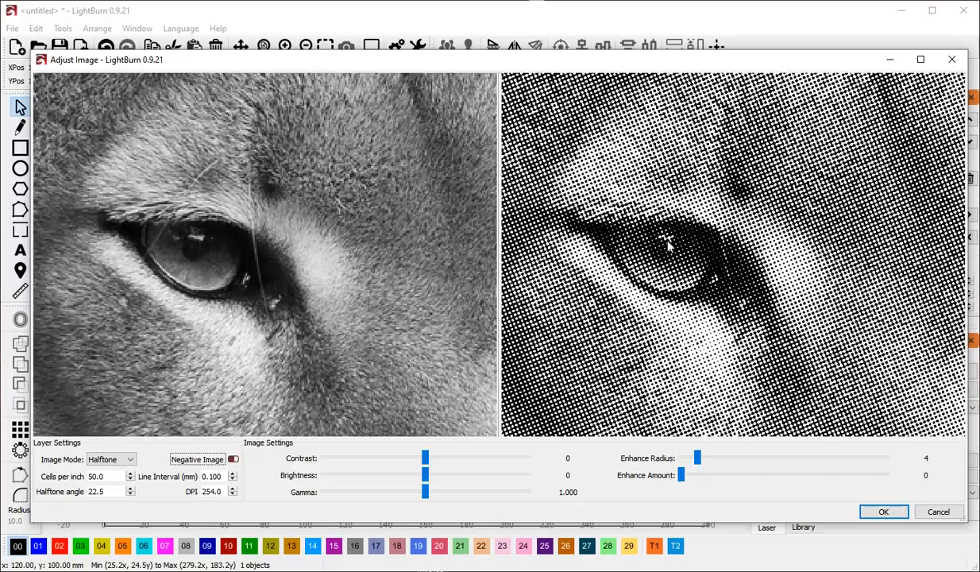
pyautogui.scroll(3, 667, 245)
pyautogui.scroll(-4, 667, 253)
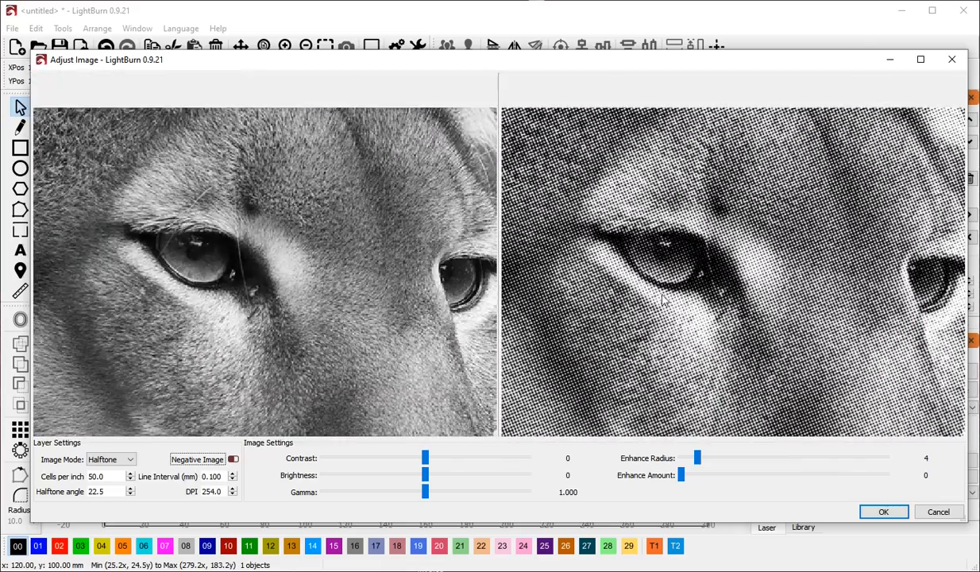
pyautogui.scroll(5, 662, 299)
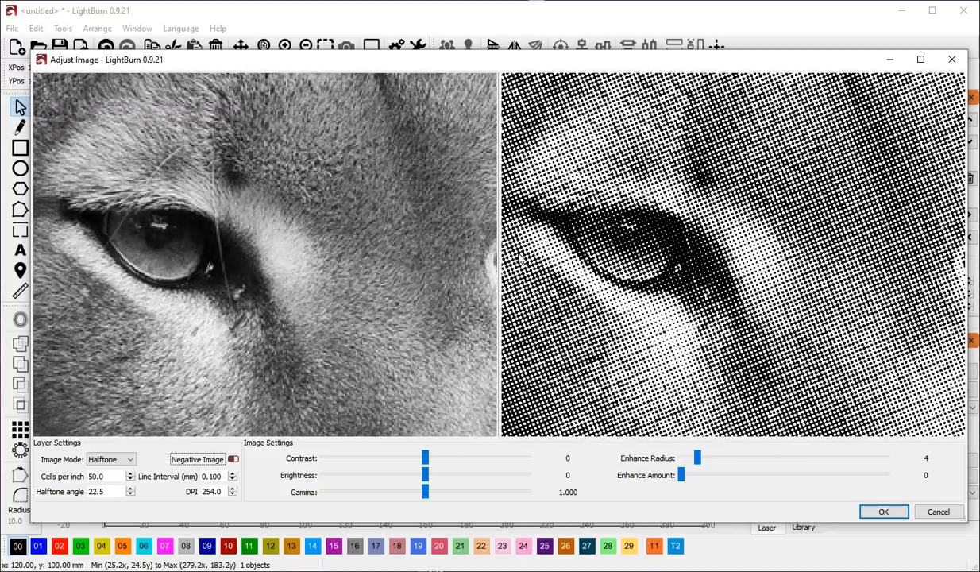
# Switch the image mode to Stucki for the cougar photo.
pyautogui.click(130, 459)
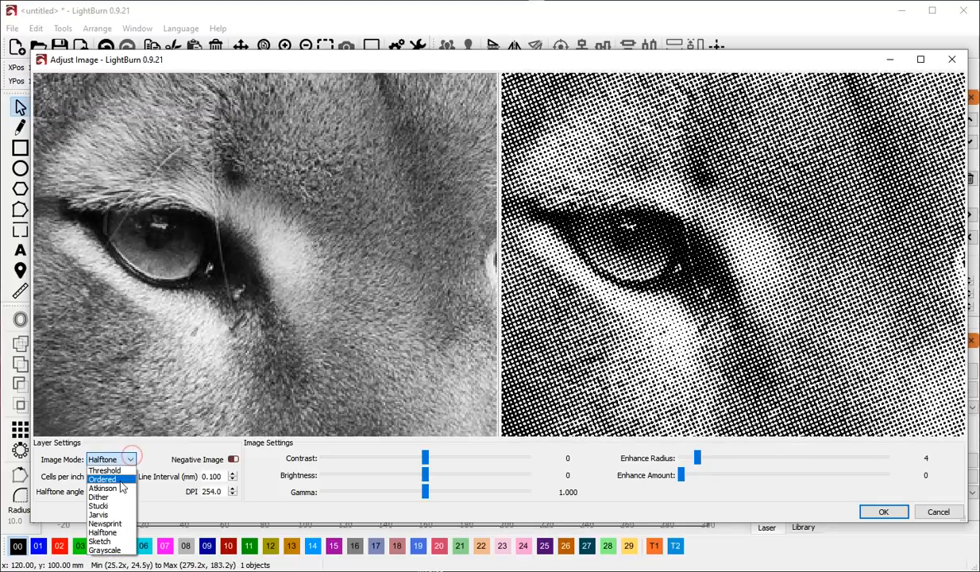
pyautogui.click(115, 505)
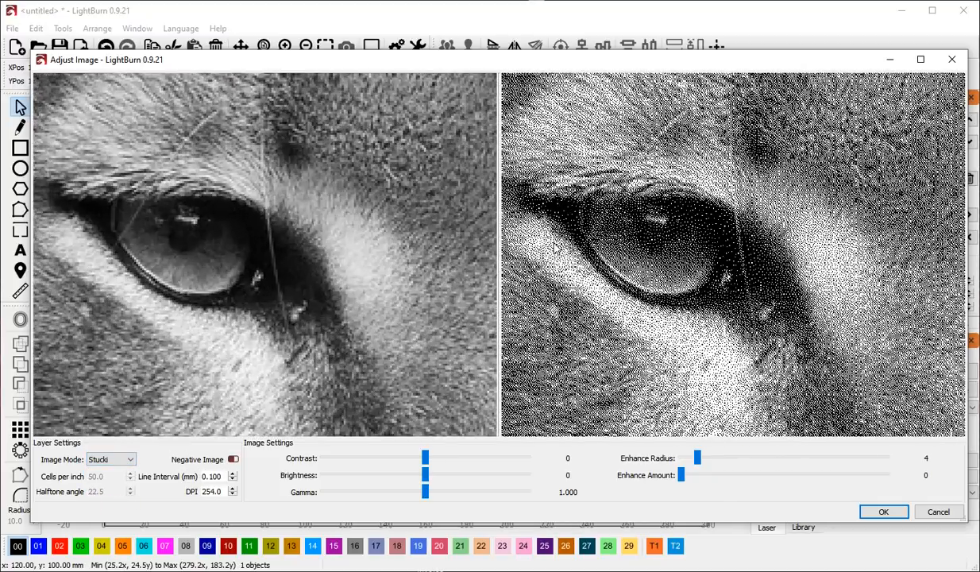
# Inspect the Stucki preview around both of the cougar's eyes and switch the image mode to Newsprint.
pyautogui.scroll(-2, 589, 243)
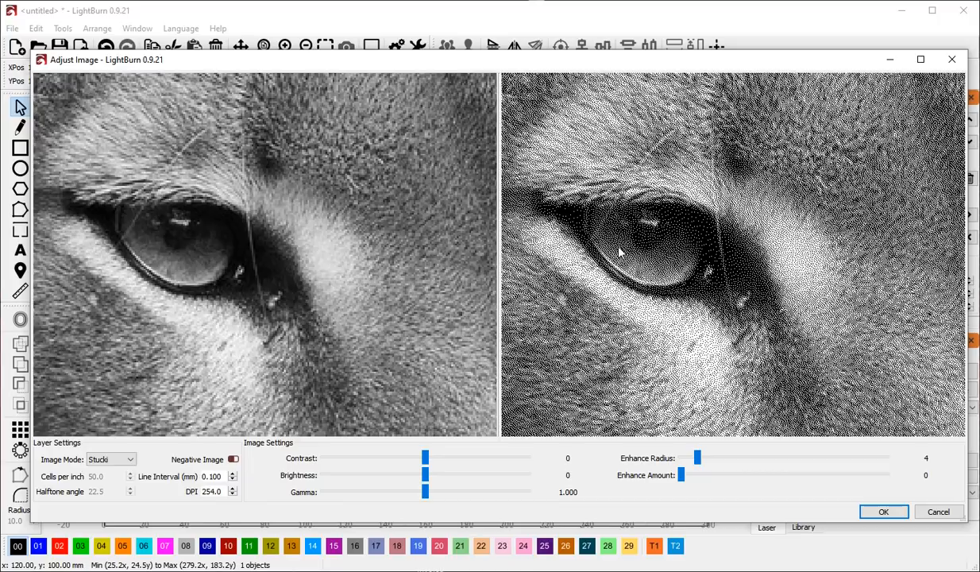
pyautogui.moveTo(636, 292); pyautogui.dragTo(524, 227)
pyautogui.moveTo(802, 250); pyautogui.dragTo(623, 306)
pyautogui.moveTo(865, 230); pyautogui.dragTo(713, 314)
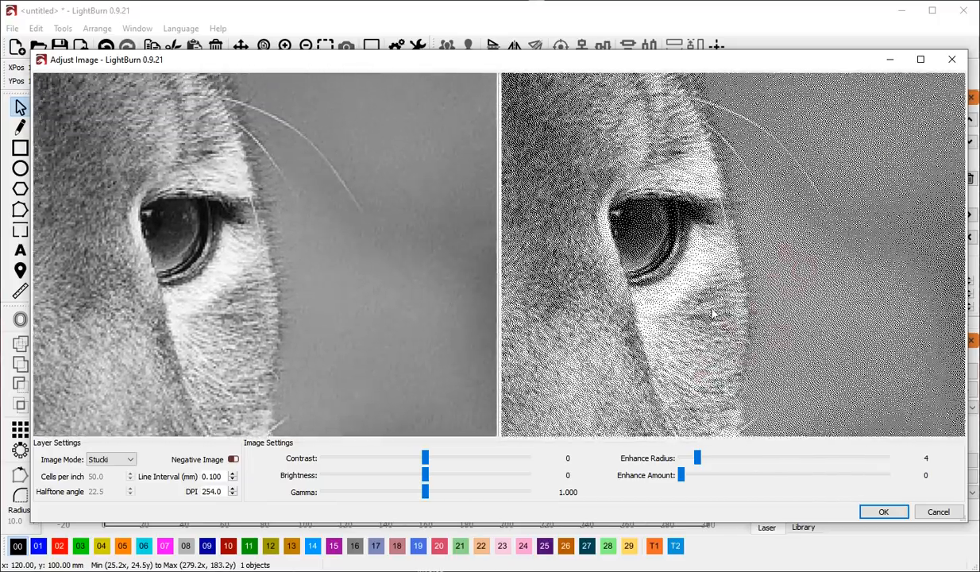
pyautogui.moveTo(806, 190); pyautogui.dragTo(779, 225)
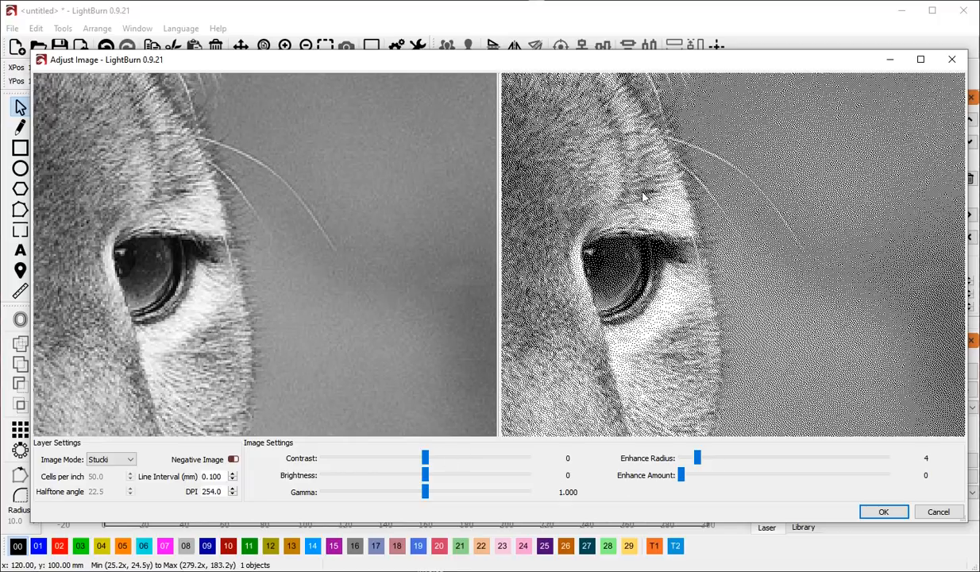
pyautogui.click(125, 459)
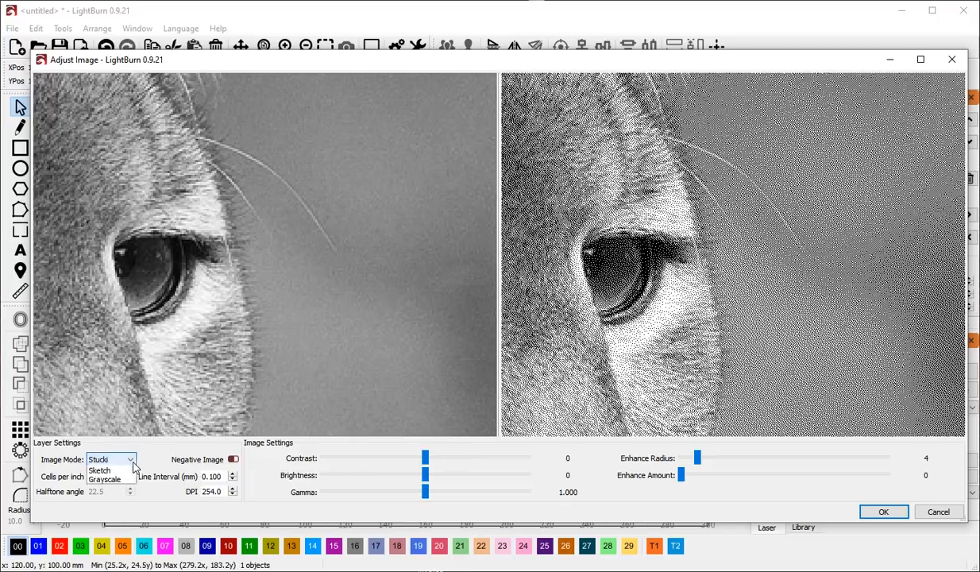
pyautogui.click(130, 513)
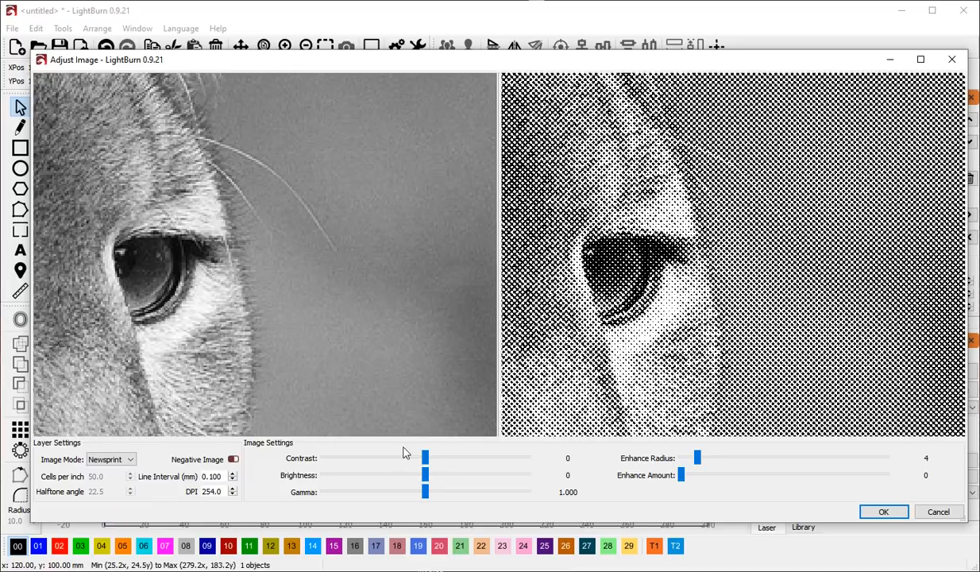
# Adjust the cougar photo's contrast to 6, brightness to -7 and gamma to 0.700.
pyautogui.moveTo(421, 463)
pyautogui.mouseDown()
pyautogui.moveTo(494, 460)
pyautogui.moveTo(361, 466)
pyautogui.moveTo(490, 466)
pyautogui.moveTo(389, 477)
pyautogui.moveTo(419, 481)
pyautogui.moveTo(387, 492)
pyautogui.moveTo(431, 473)
pyautogui.mouseUp()
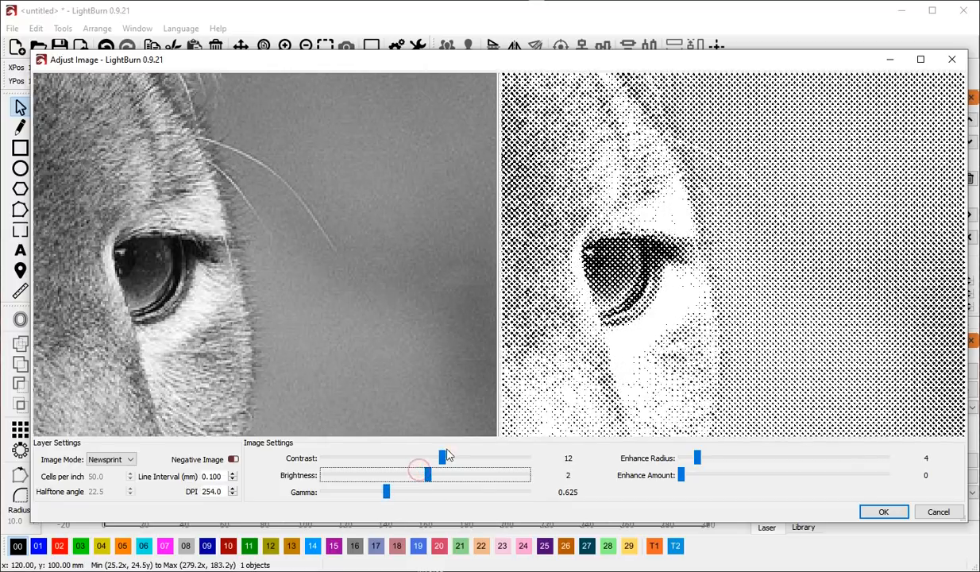
pyautogui.scroll(-2, 635, 278)
pyautogui.scroll(2, 635, 278)
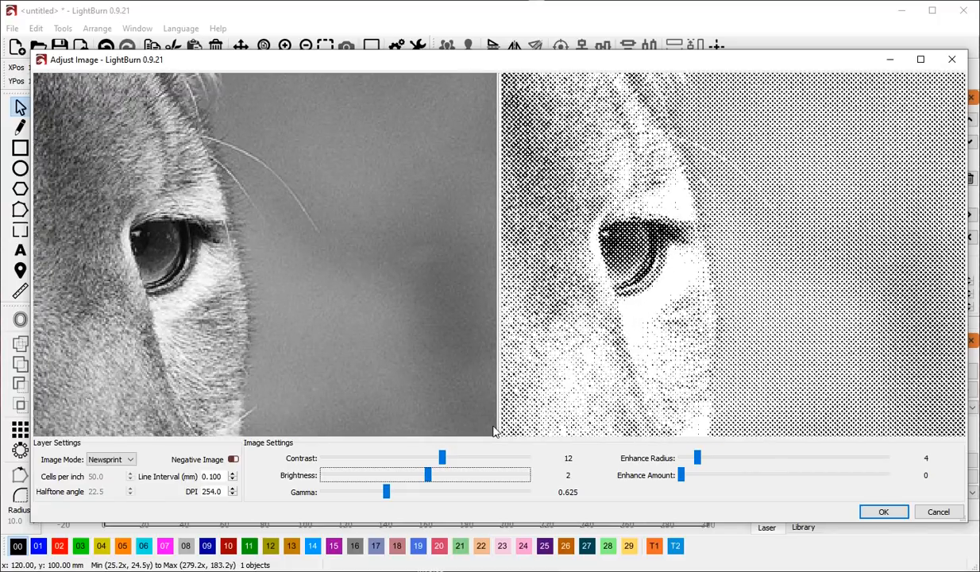
pyautogui.moveTo(442, 458); pyautogui.dragTo(398, 497)
pyautogui.scroll(-1, 679, 251)
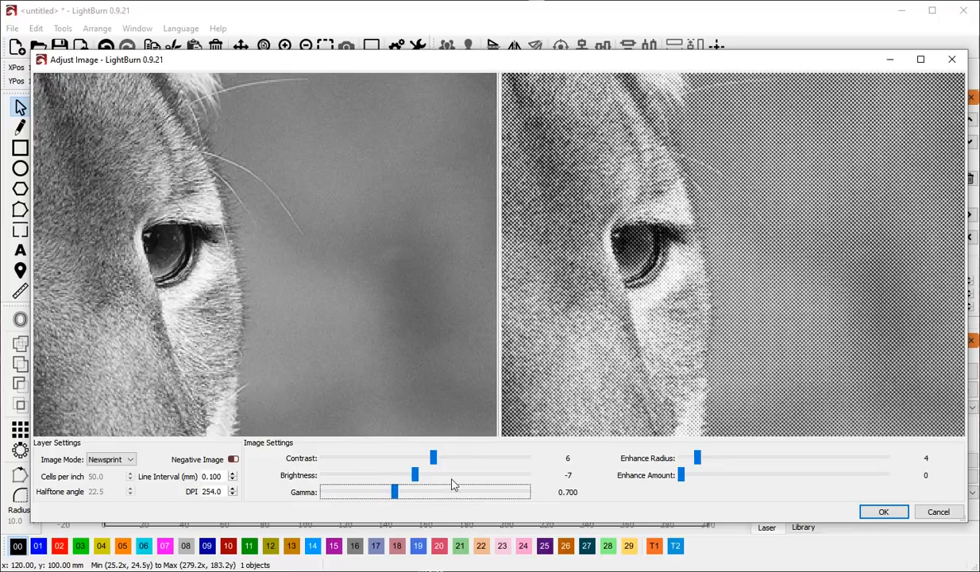
# Set the enhance amount to 160, check the result over the whole cougar face and apply the image adjustments.
pyautogui.moveTo(682, 475); pyautogui.dragTo(717, 478)
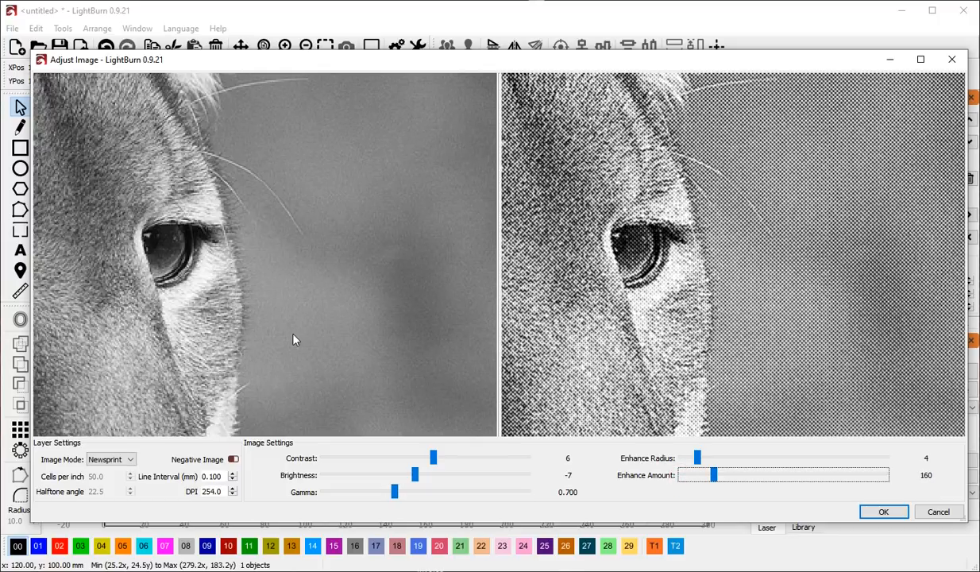
pyautogui.scroll(-2, 489, 232)
pyautogui.scroll(-1, 689, 241)
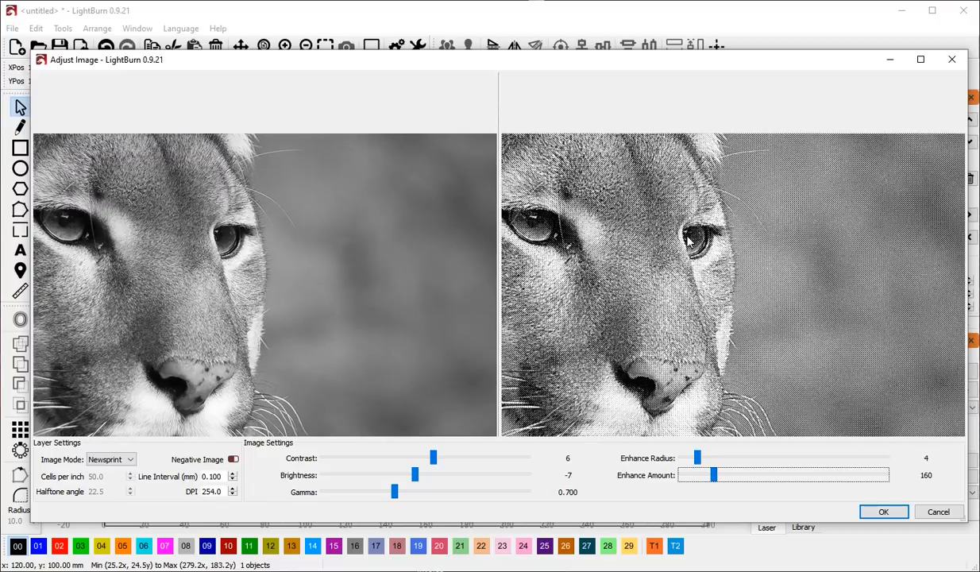
pyautogui.scroll(-2, 618, 380)
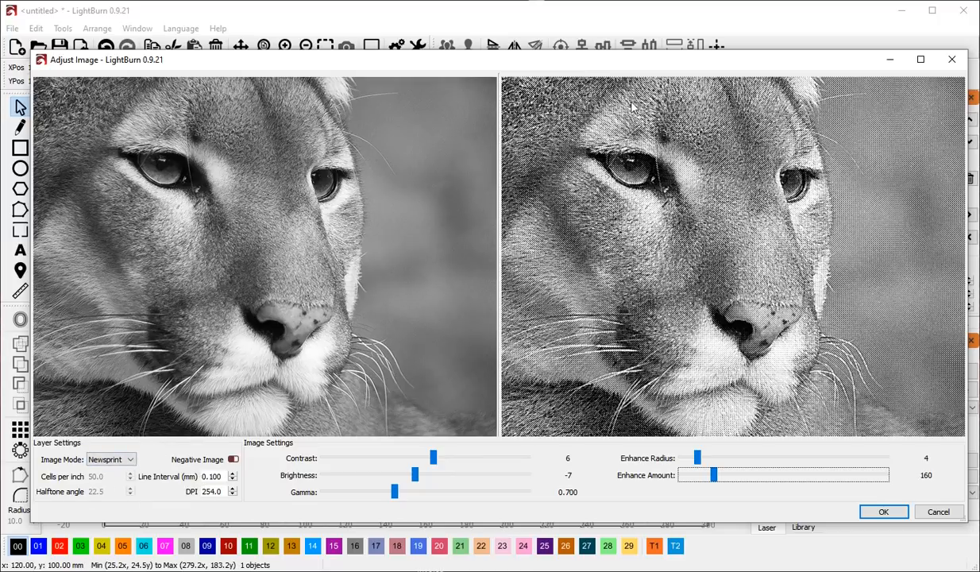
pyautogui.moveTo(647, 67); pyautogui.dragTo(590, 67)
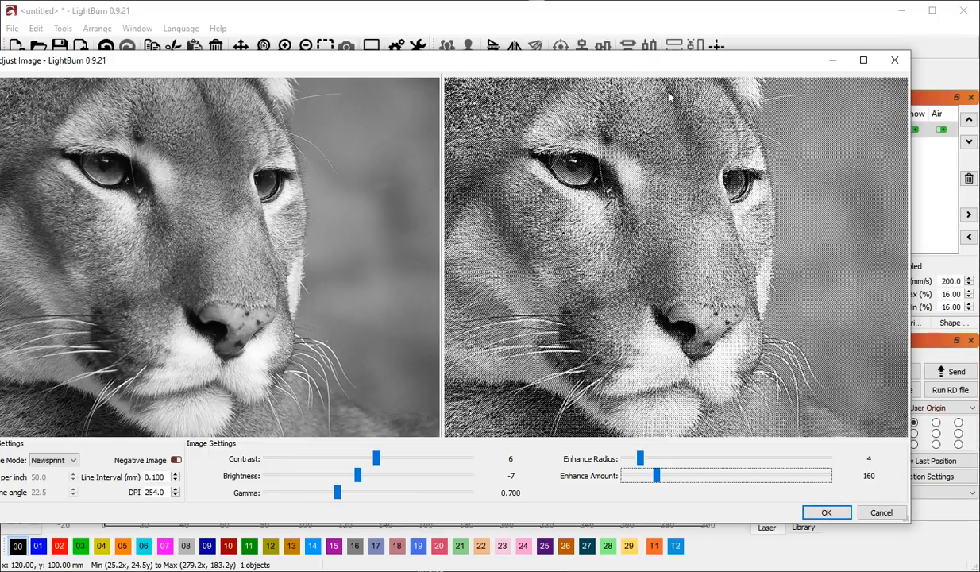
pyautogui.moveTo(630, 65); pyautogui.dragTo(681, 48)
pyautogui.click(880, 491)
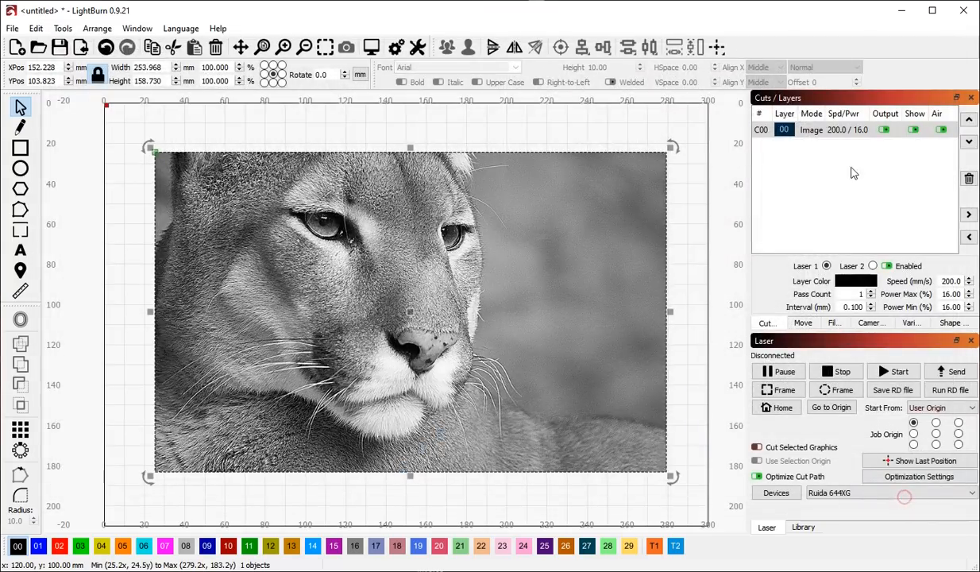
# Review the image settings of layer C00, and inspect the Newsprint dots around the cougar's nose in Adjust Image.
pyautogui.click(759, 131)
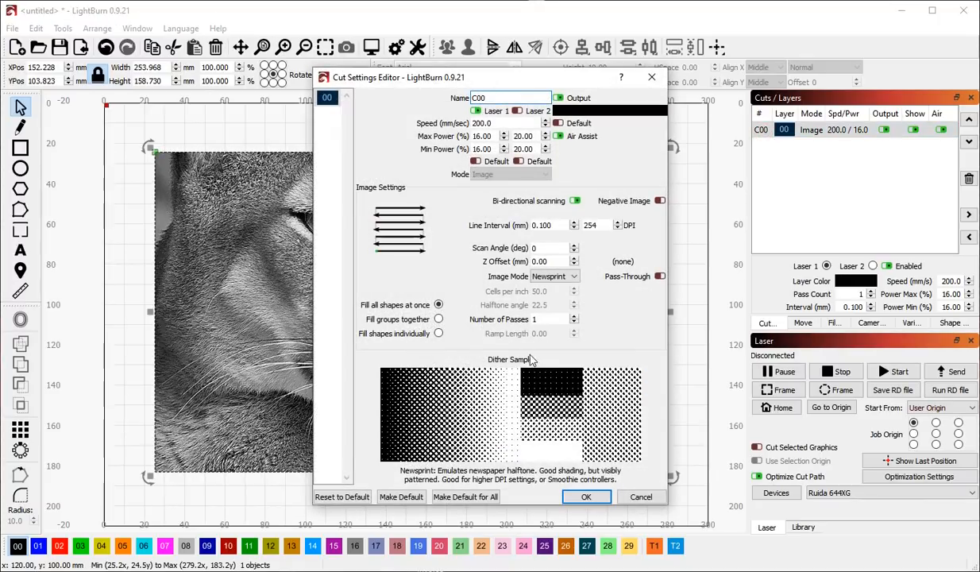
pyautogui.click(658, 496)
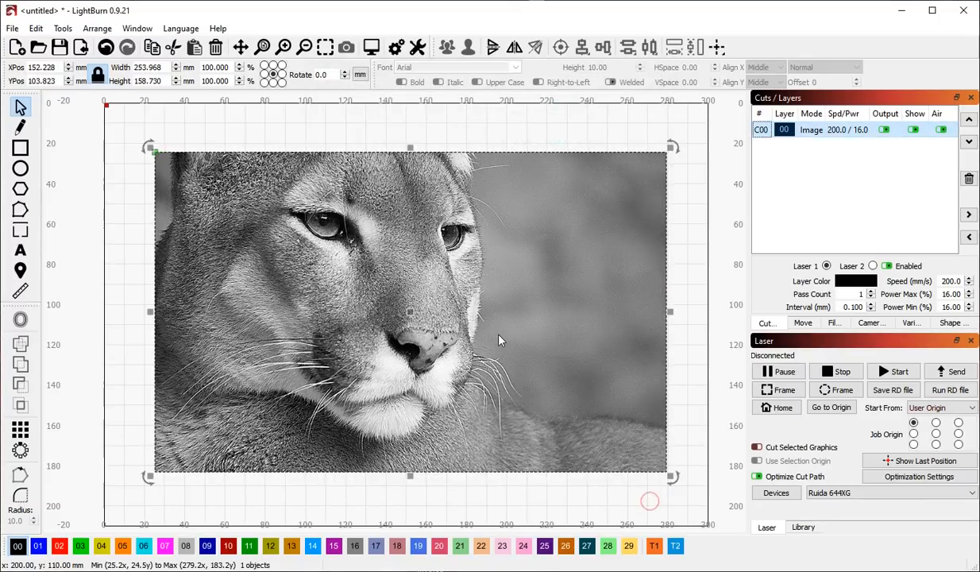
pyautogui.doubleClick(589, 342)
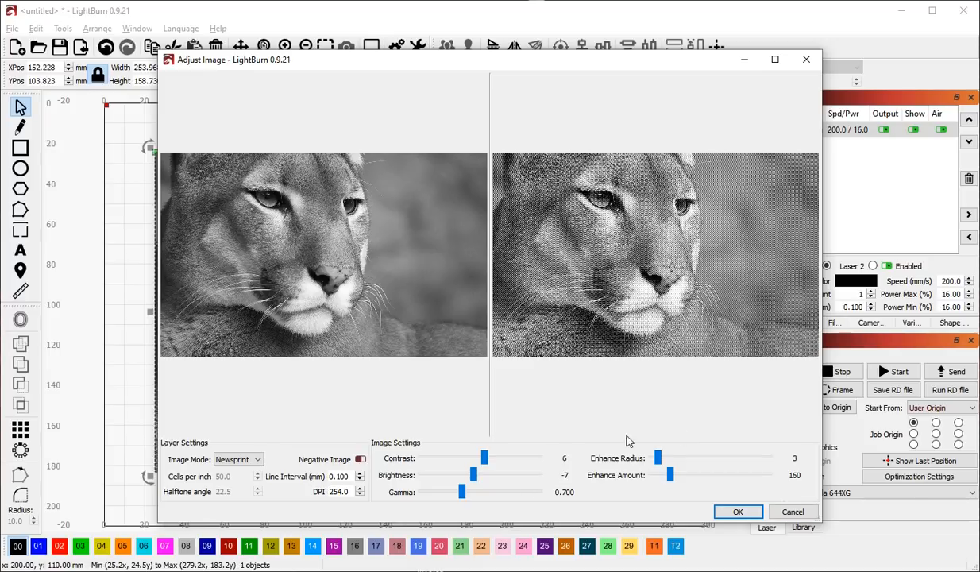
pyautogui.scroll(3, 648, 238)
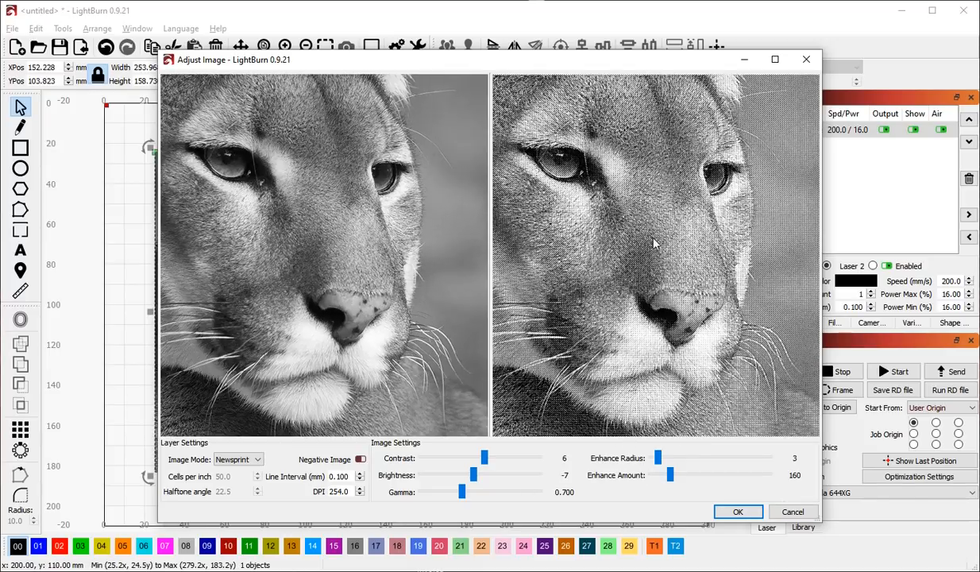
pyautogui.scroll(3, 653, 244)
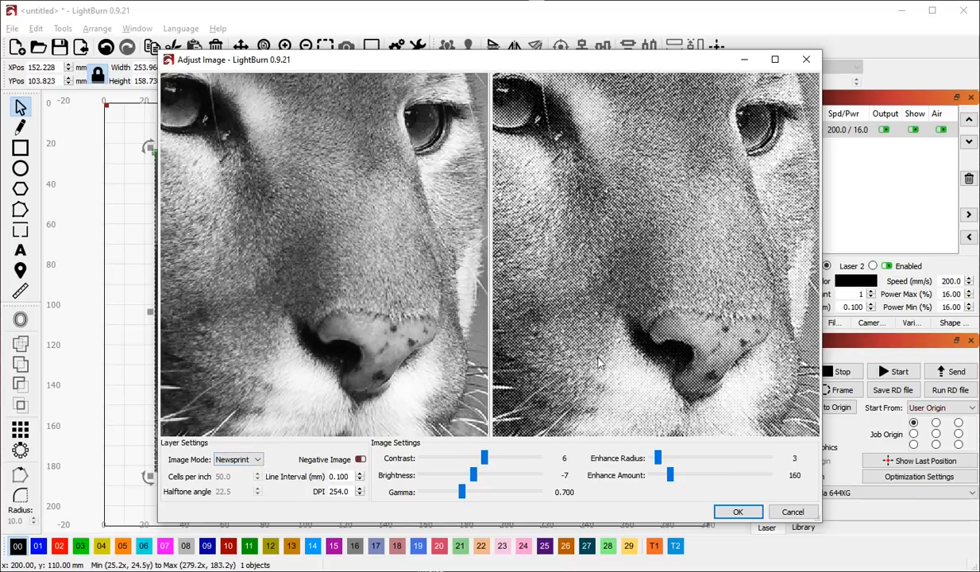
pyautogui.scroll(2, 675, 334)
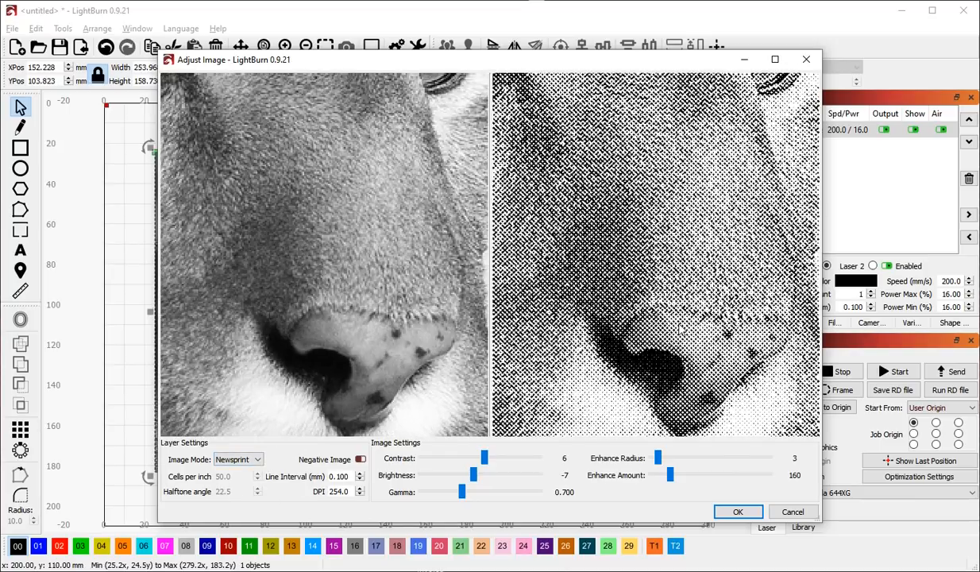
pyautogui.click(738, 511)
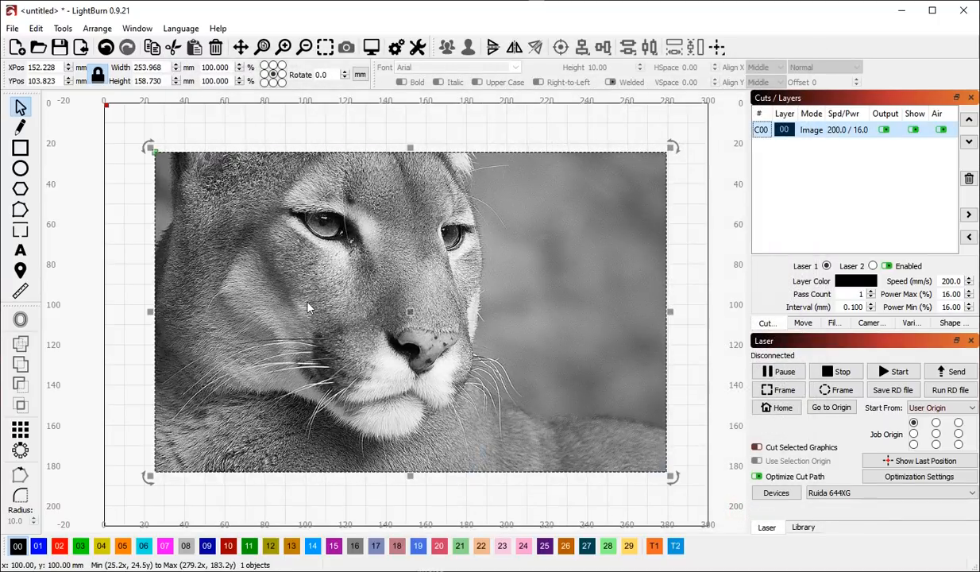
# Delete the cougar photo from the workspace.
pyautogui.scroll(-2, 310, 307)
pyautogui.click(569, 317)
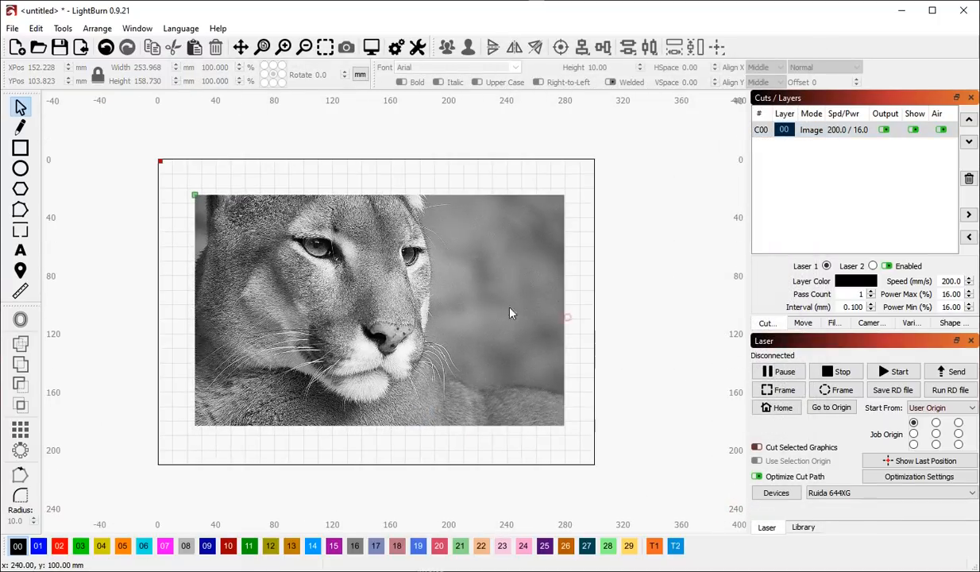
pyautogui.click(617, 293)
pyautogui.click(487, 297)
pyautogui.press('Delete')
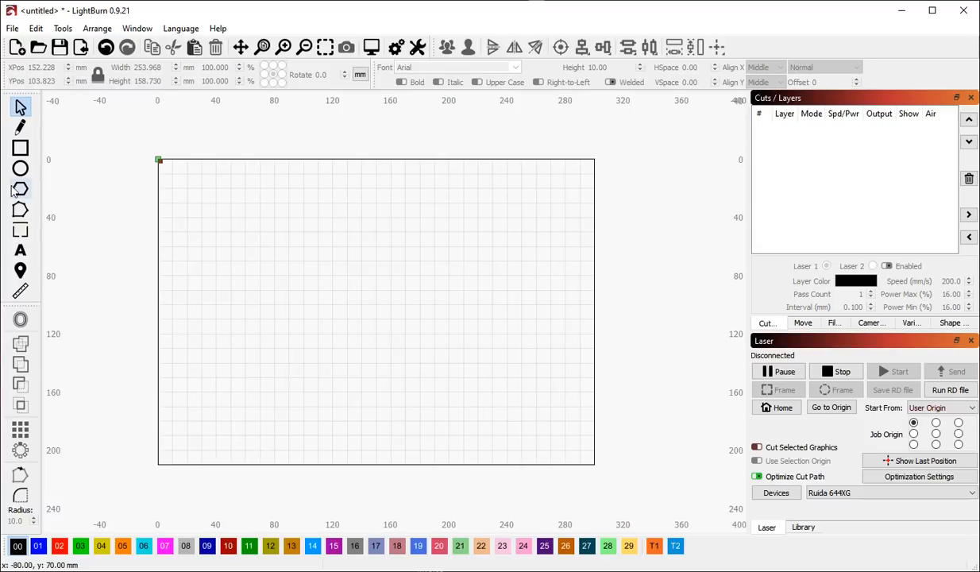
# Draw two hexagons in the upper half of the workspace, about 46 × 39 mm and about 50 × 43 mm.
pyautogui.click(20, 189)
pyautogui.moveTo(280, 240); pyautogui.dragTo(348, 309)
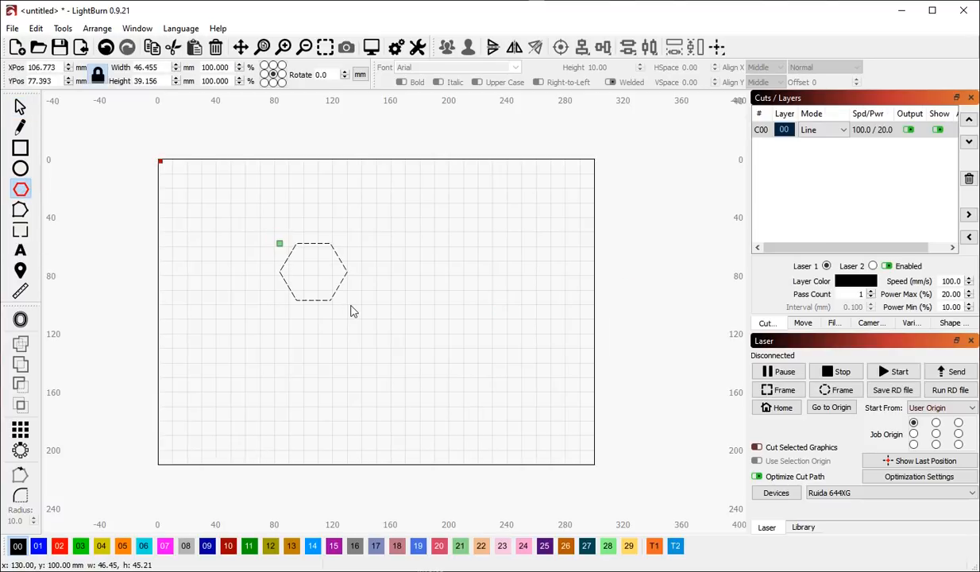
pyautogui.moveTo(369, 201); pyautogui.dragTo(445, 277)
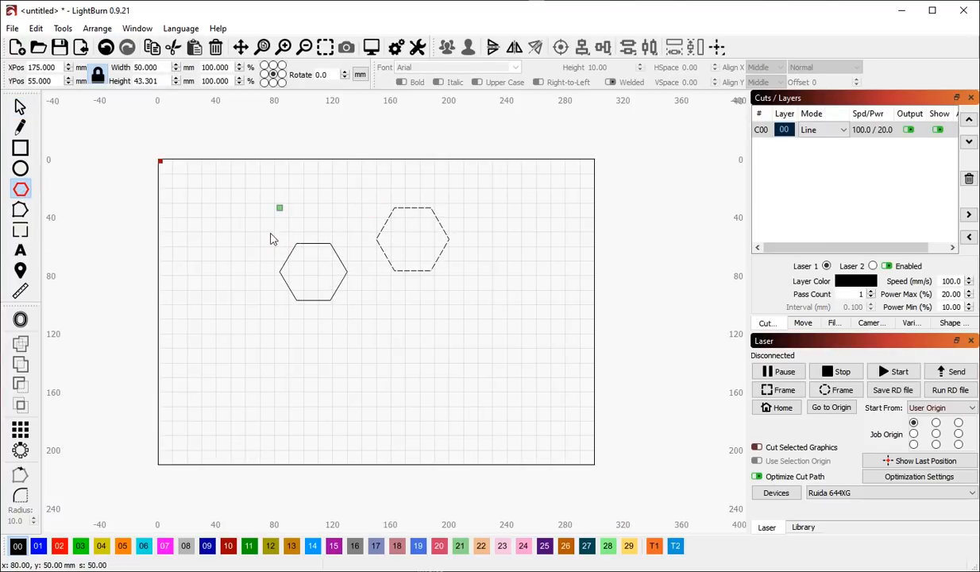
# Draw a circle about 50 mm across above the hexagons and one about 40 mm across below them.
pyautogui.press('e')
pyautogui.moveTo(275, 159); pyautogui.dragTo(347, 232)
pyautogui.moveTo(375, 320); pyautogui.dragTo(433, 379)
pyautogui.press('Escape')
# Move the 50 mm circle into the gap above the two hexagons and the 40 mm circle into the gap below them.
pyautogui.click(301, 228)
pyautogui.moveTo(301, 227); pyautogui.dragTo(357, 243)
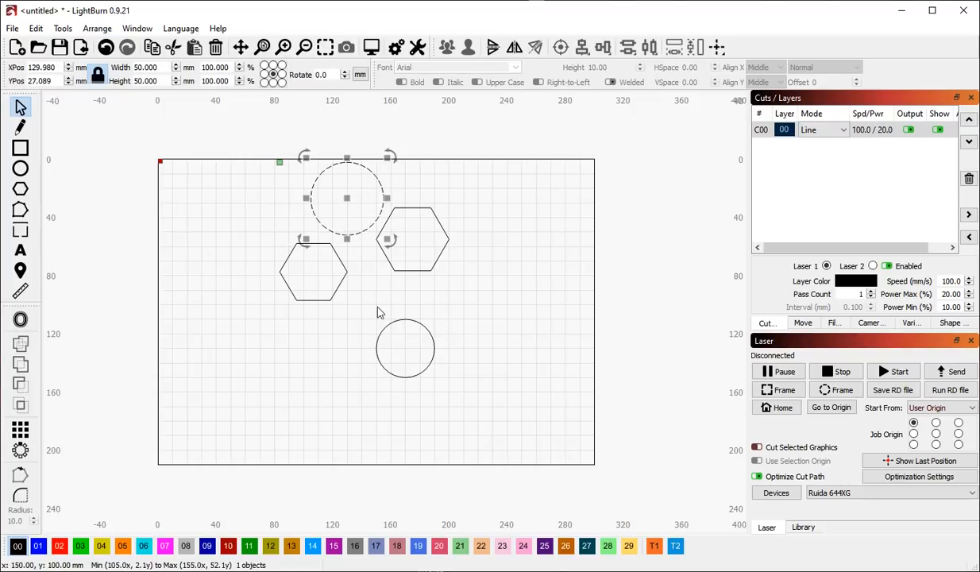
pyautogui.moveTo(391, 319); pyautogui.dragTo(359, 274)
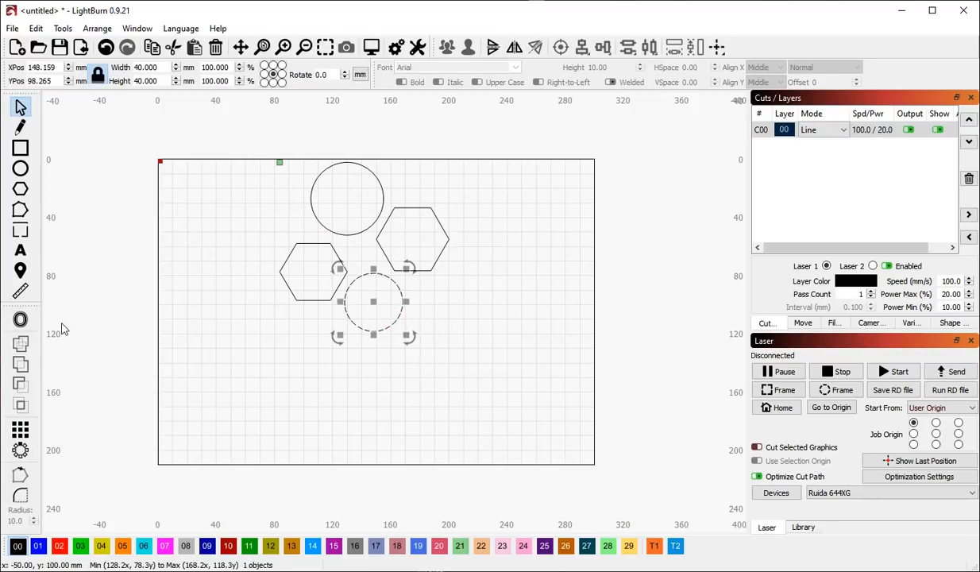
pyautogui.click(114, 247)
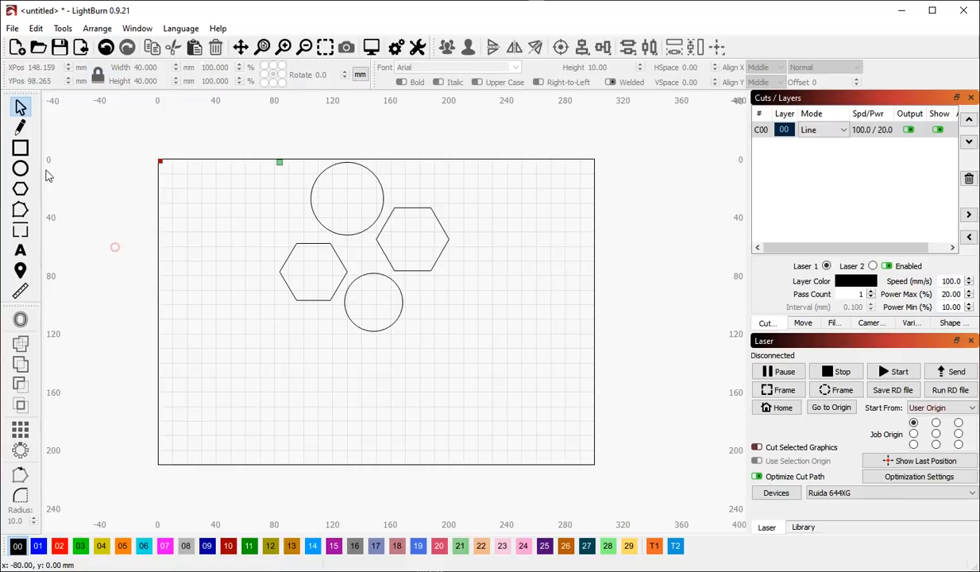
# Try drawing snapped lines to the larger hexagon from the smaller circle and from a corner of the smaller hexagon.
pyautogui.click(20, 128)
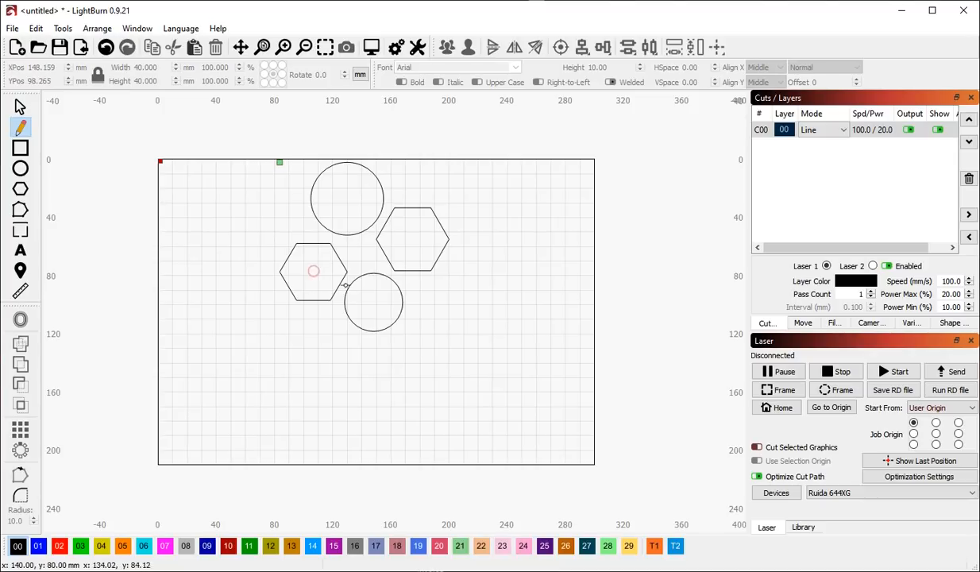
pyautogui.click(361, 275)
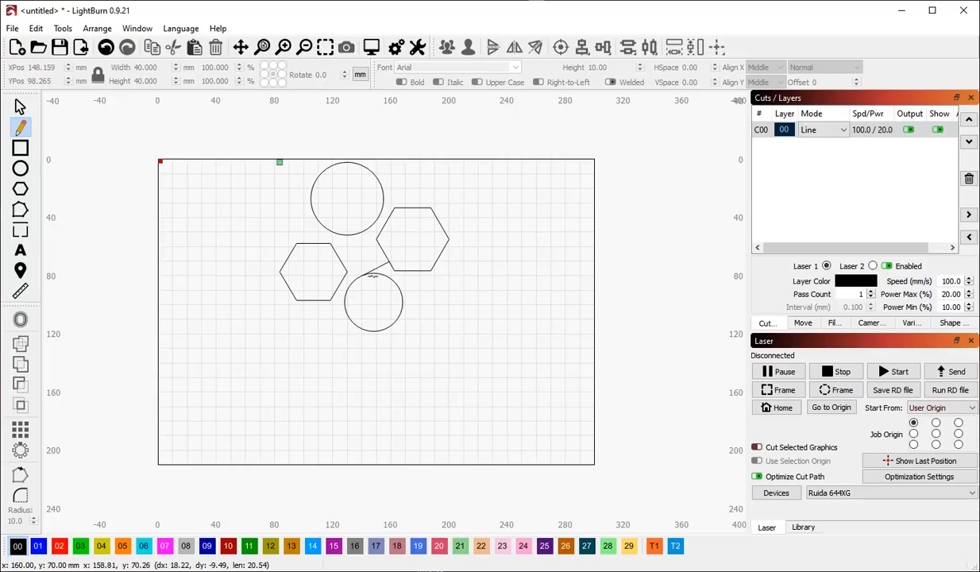
pyautogui.rightClick(413, 236)
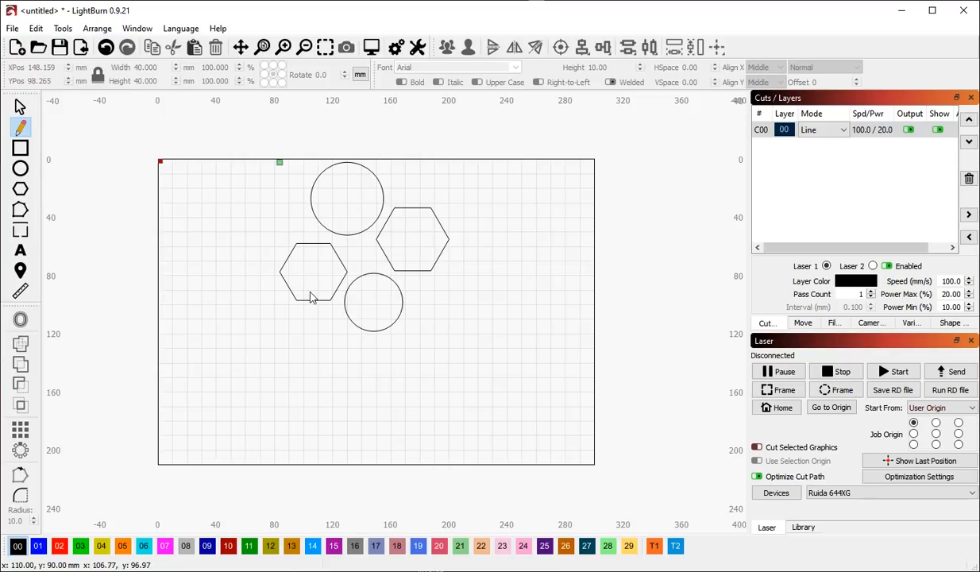
pyautogui.click(330, 242)
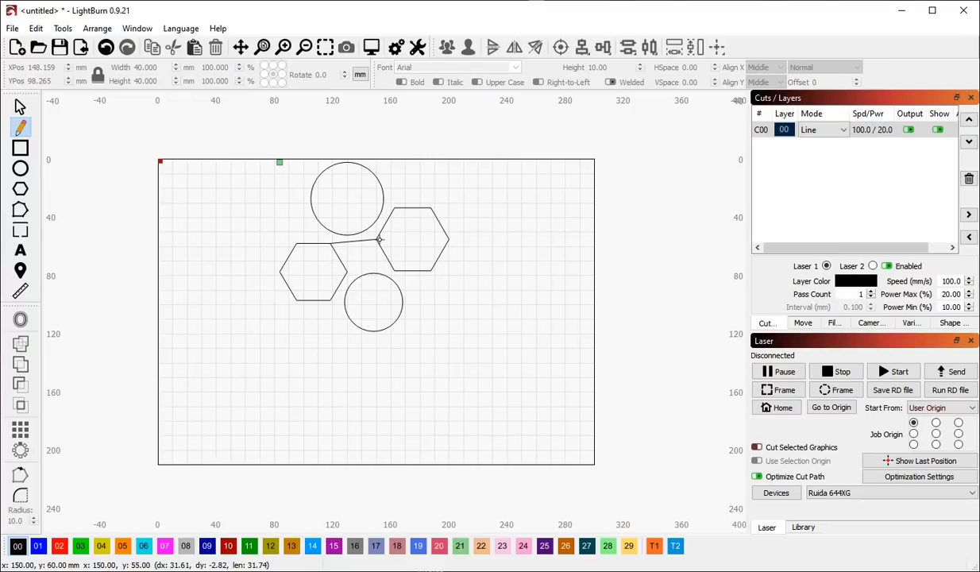
pyautogui.rightClick(365, 248)
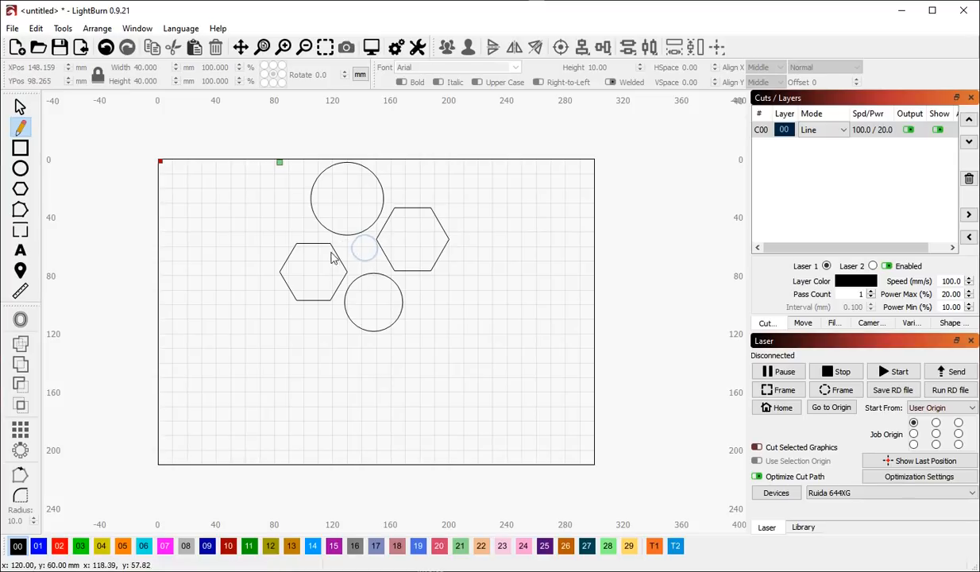
pyautogui.press('Escape')
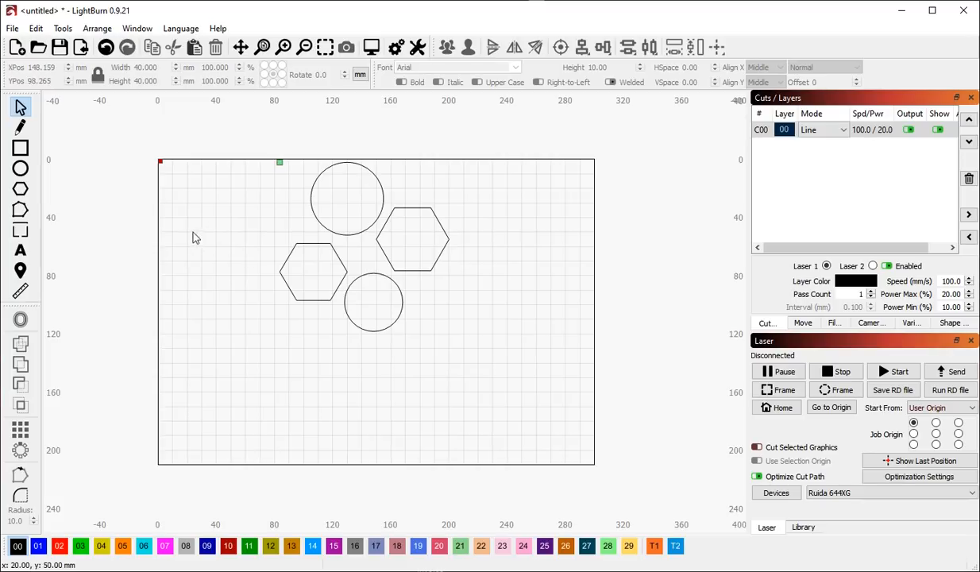
# Measure the lower edge of the smaller hexagon next to the 40 mm circle, keeping the measurement window clear of the shapes.
pyautogui.click(22, 292)
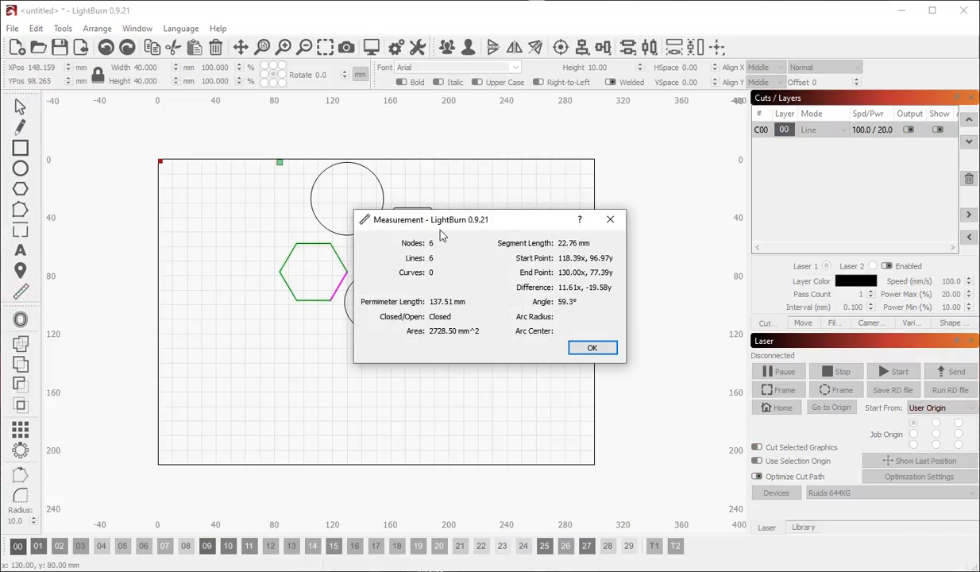
pyautogui.moveTo(544, 283)
pyautogui.mouseDown()
pyautogui.moveTo(563, 313)
pyautogui.moveTo(529, 274)
pyautogui.moveTo(543, 280)
pyautogui.mouseUp()
pyautogui.moveTo(411, 236)
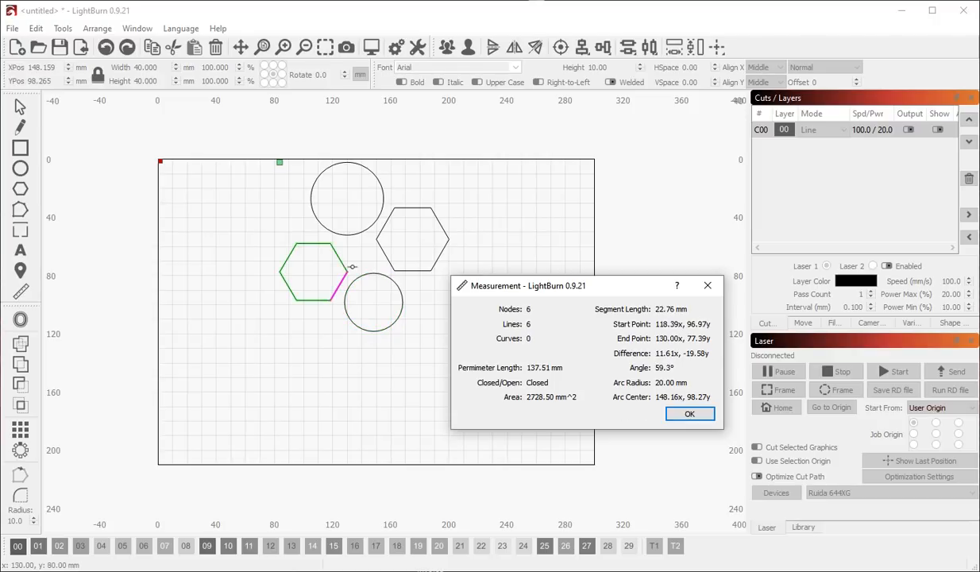
# Measure from the smaller hexagon's center to the center of the 50 mm circle and to the center of the larger hexagon.
pyautogui.moveTo(314, 272)
pyautogui.mouseDown()
pyautogui.moveTo(344, 197)
pyautogui.moveTo(369, 247)
pyautogui.moveTo(374, 224)
pyautogui.moveTo(324, 186)
pyautogui.moveTo(342, 200)
pyautogui.mouseUp()
pyautogui.moveTo(306, 282)
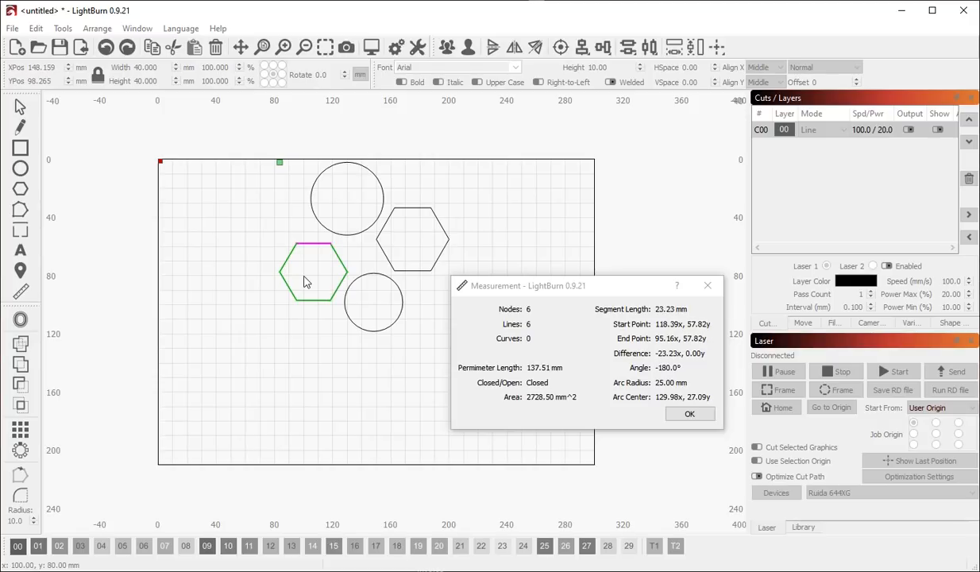
pyautogui.moveTo(314, 270); pyautogui.dragTo(412, 239)
pyautogui.moveTo(307, 290)
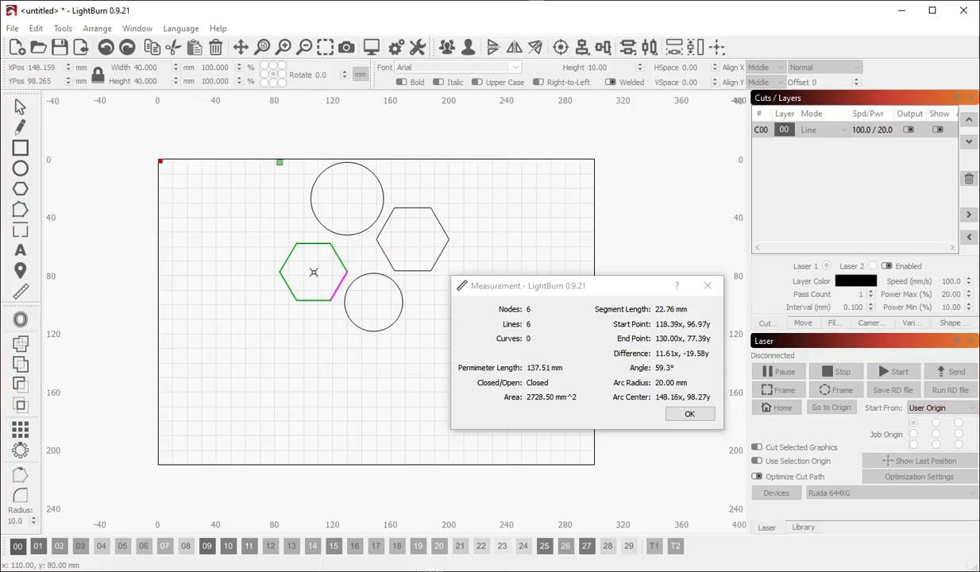
pyautogui.moveTo(312, 270); pyautogui.dragTo(406, 246)
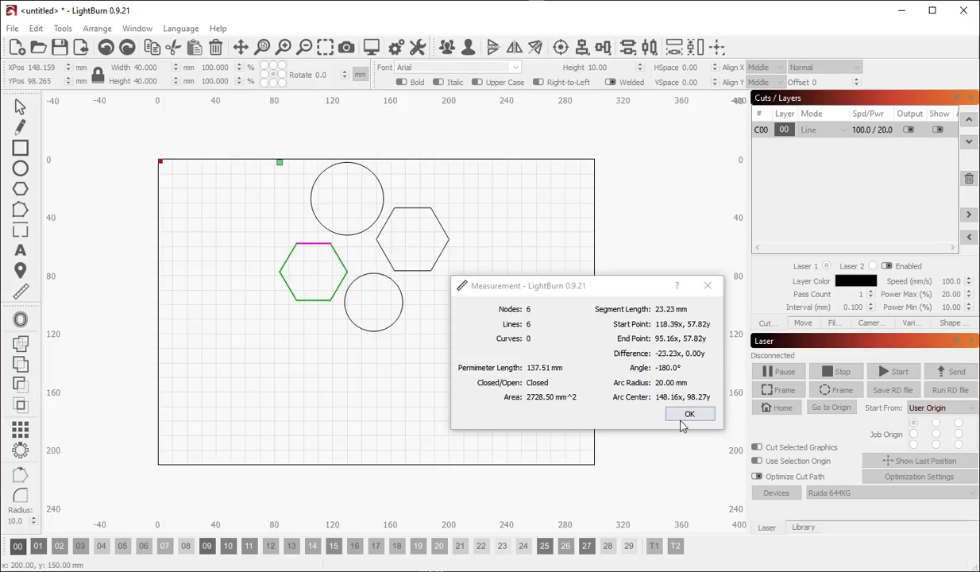
# Examine the segment and outline measurements of the hexagons and the 50 mm circle at different zoom levels, and end the measurement.
pyautogui.scroll(5, 363, 255)
pyautogui.scroll(-5, 385, 287)
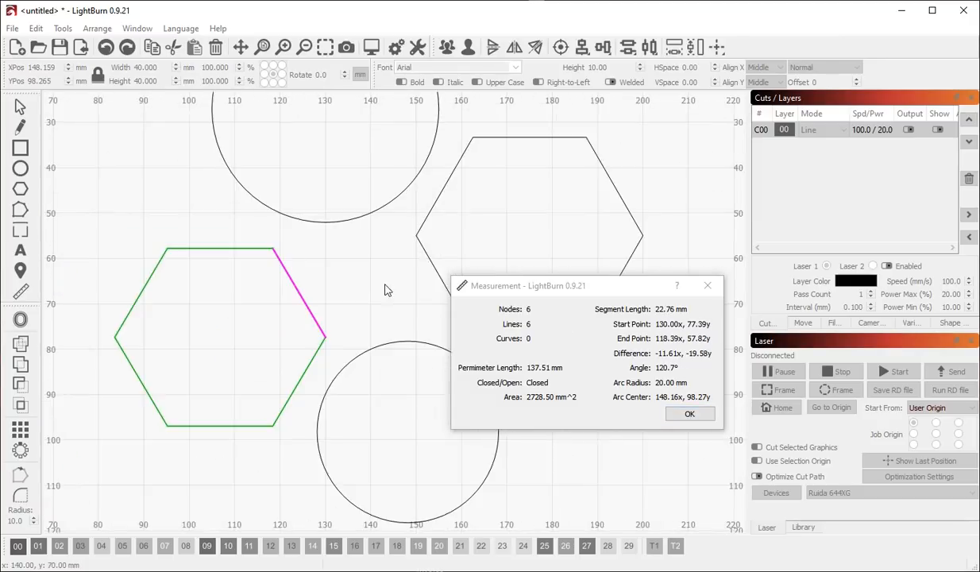
pyautogui.scroll(5, 360, 243)
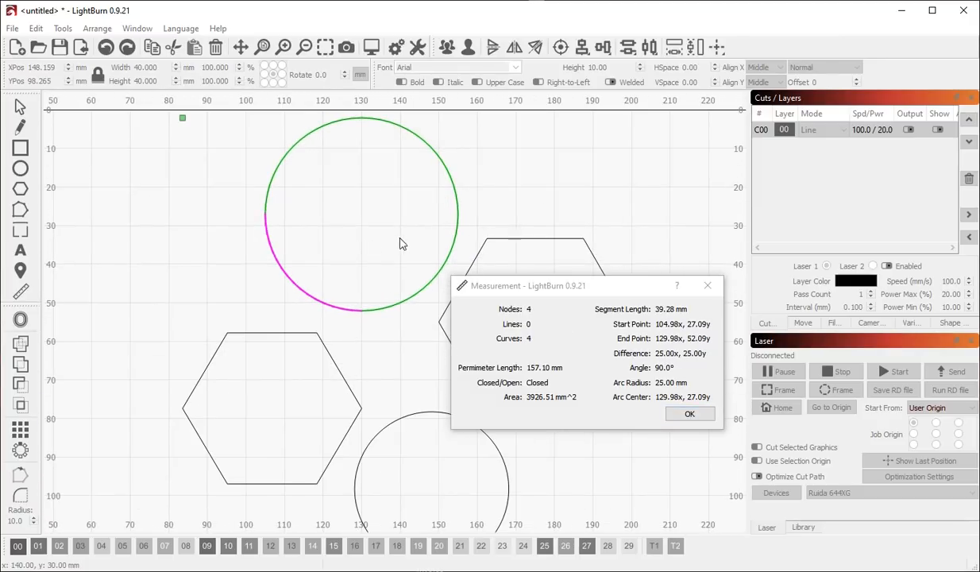
pyautogui.scroll(-3, 369, 346)
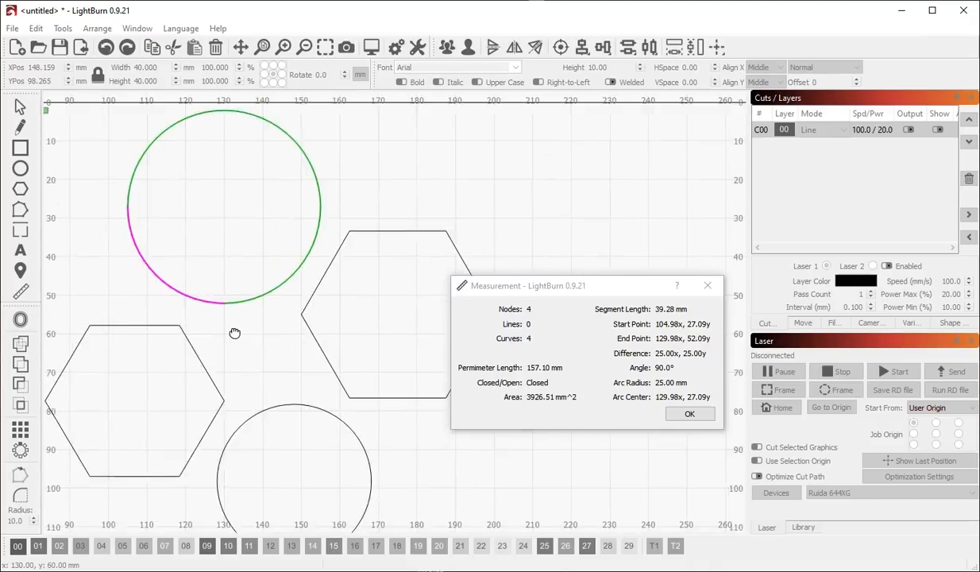
pyautogui.scroll(-3, 368, 290)
pyautogui.scroll(6, 324, 285)
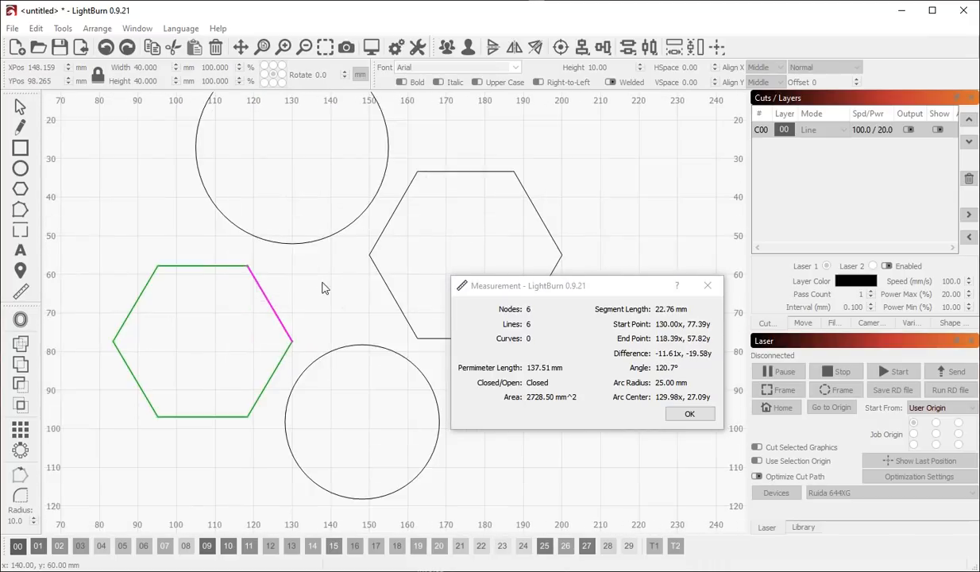
pyautogui.scroll(-6, 308, 251)
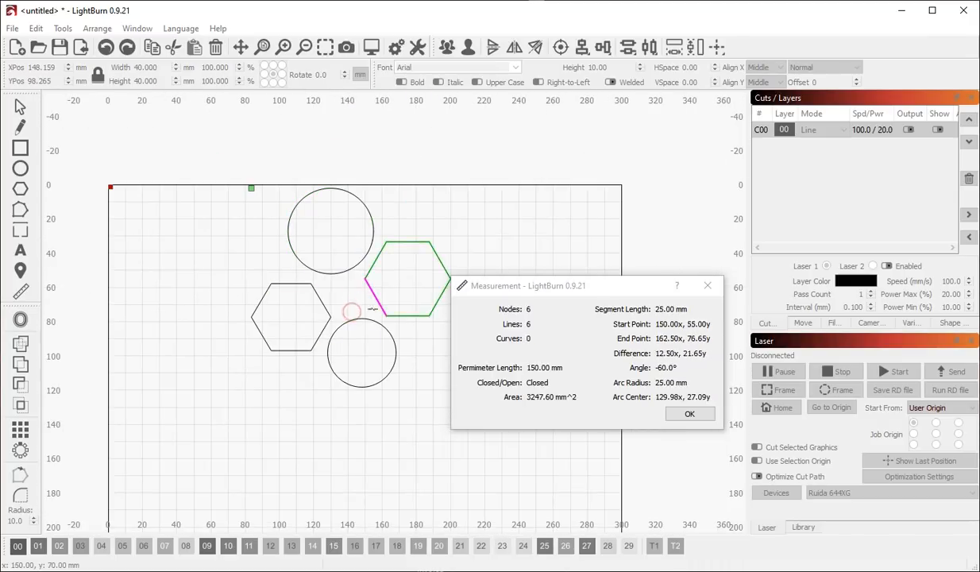
pyautogui.moveTo(363, 311); pyautogui.dragTo(366, 253)
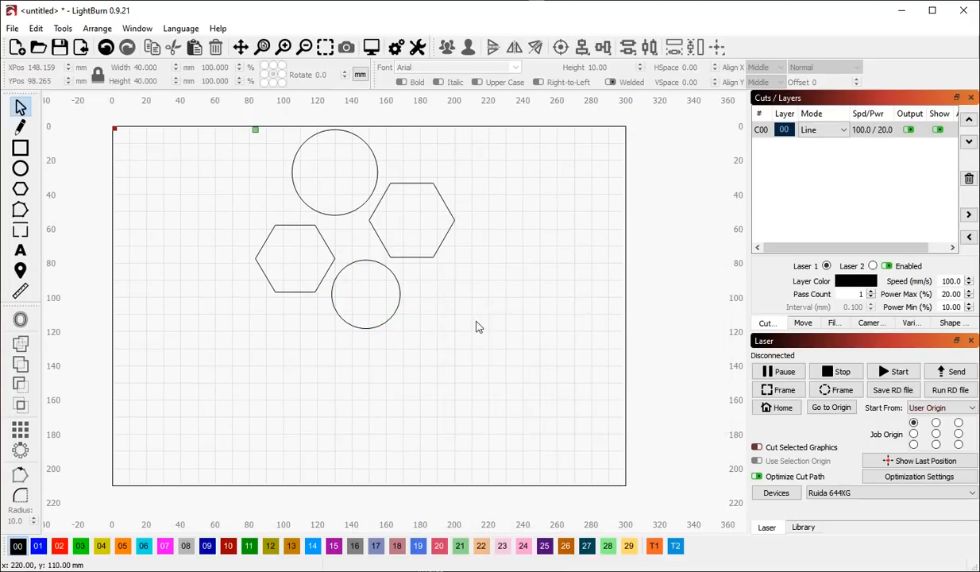
pyautogui.scroll(-1, 423, 294)
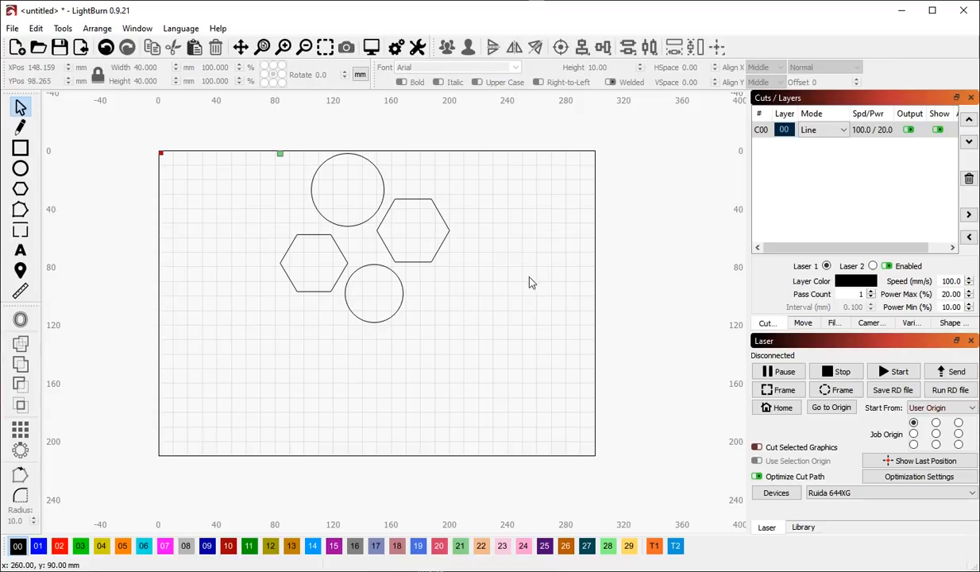
pyautogui.moveTo(238, 137); pyautogui.dragTo(485, 359)
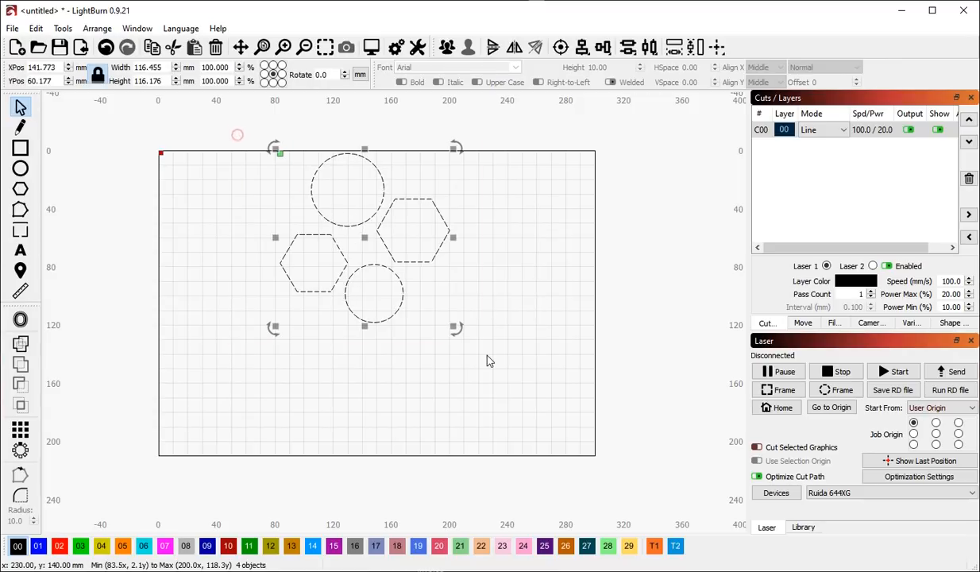
pyautogui.click(140, 303)
# Add the Arial text "This is a test of some text." in the empty area below the shapes.
pyautogui.click(20, 250)
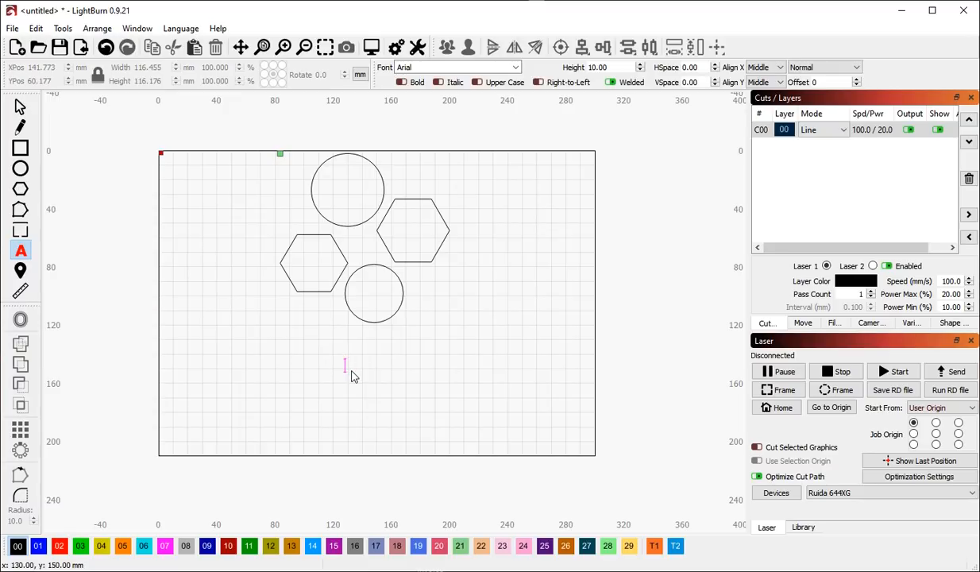
pyautogui.write('This is a test of som')
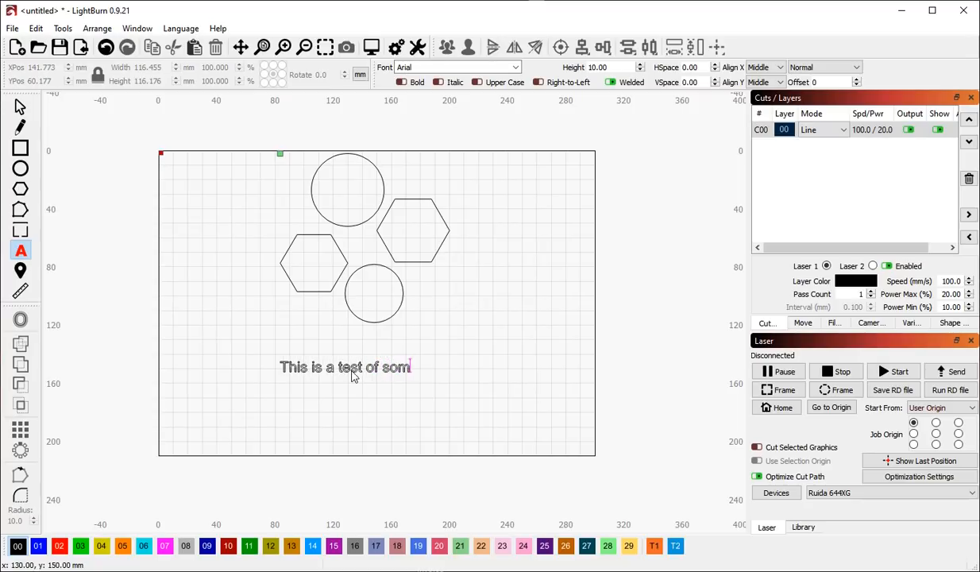
pyautogui.write('e text.')
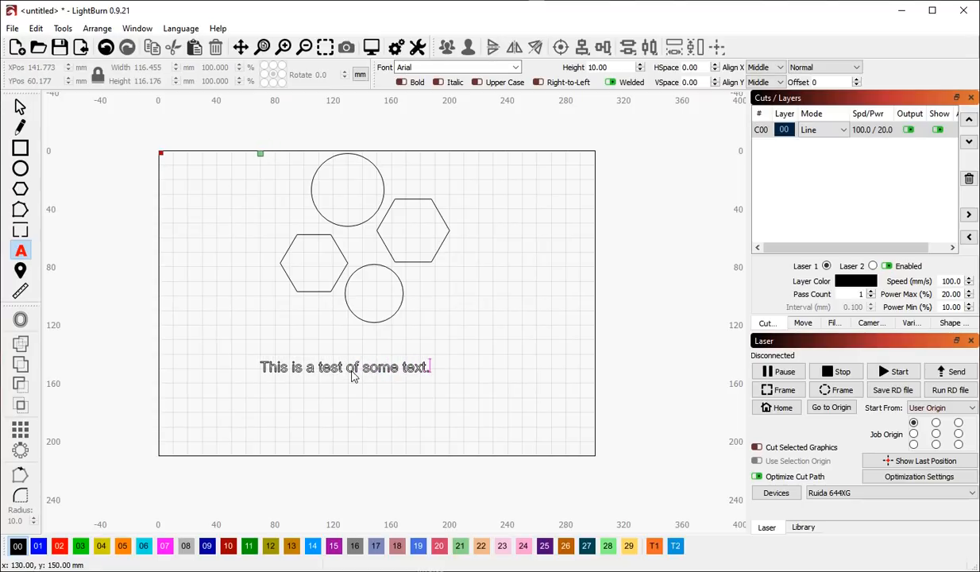
pyautogui.click(20, 107)
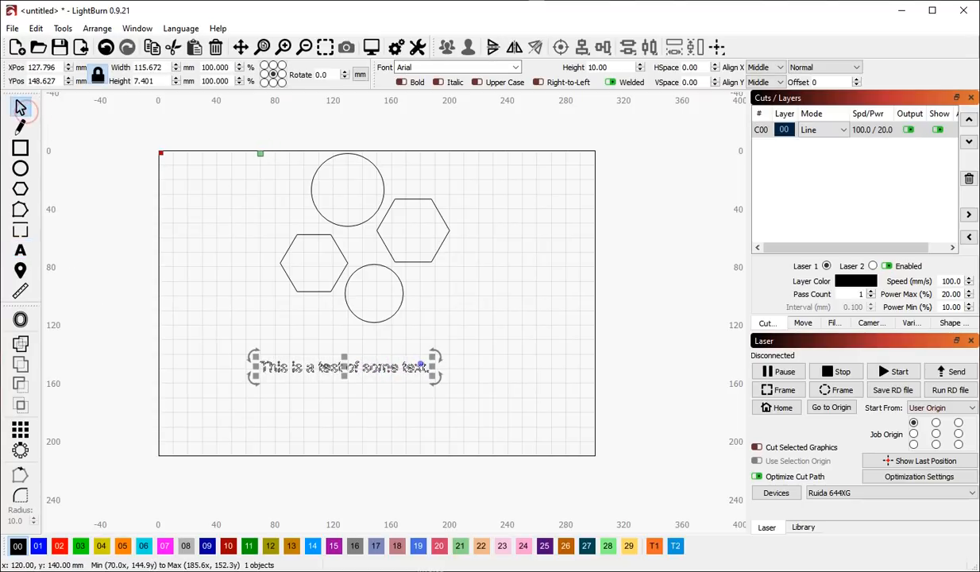
pyautogui.click(320, 335)
# Break the text into two lines on the canvas, with "of some text." as the second line.
pyautogui.doubleClick(340, 367)
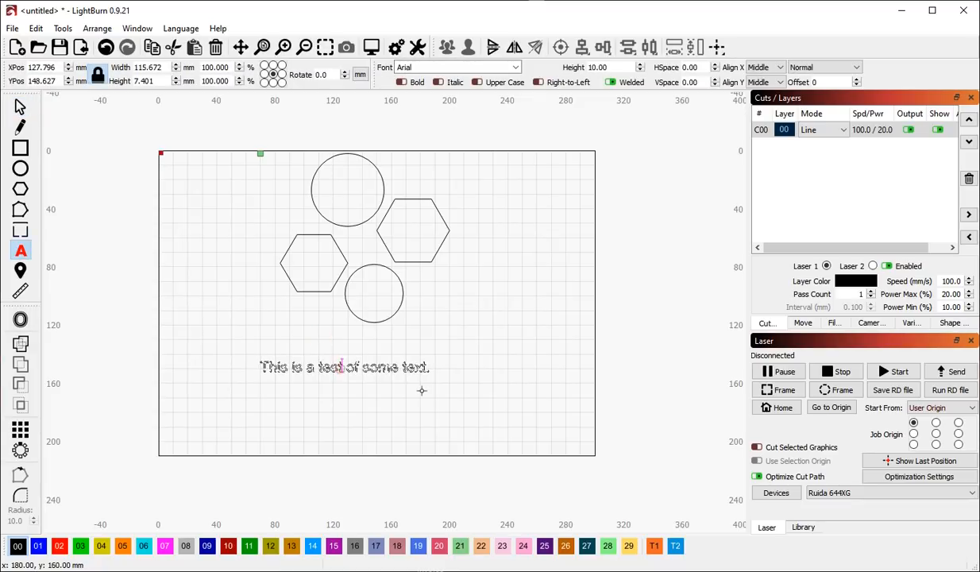
pyautogui.press('Right')
pyautogui.press('Right')
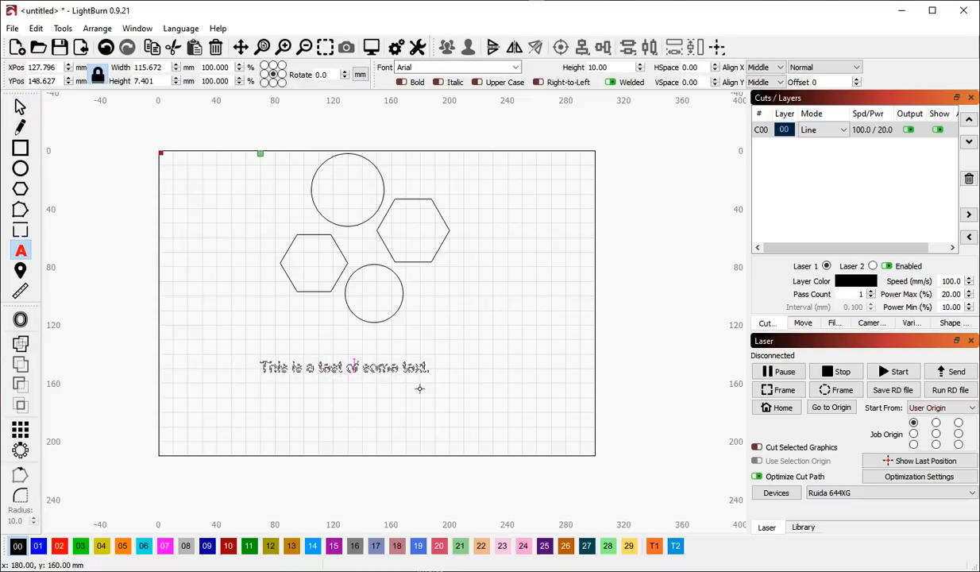
pyautogui.press('Return')
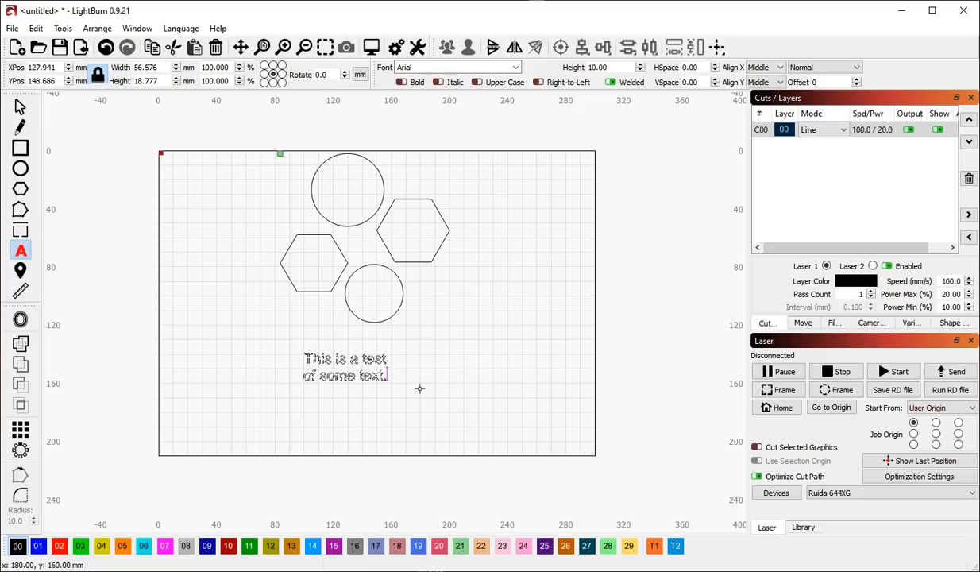
pyautogui.click(21, 107)
pyautogui.click(240, 259)
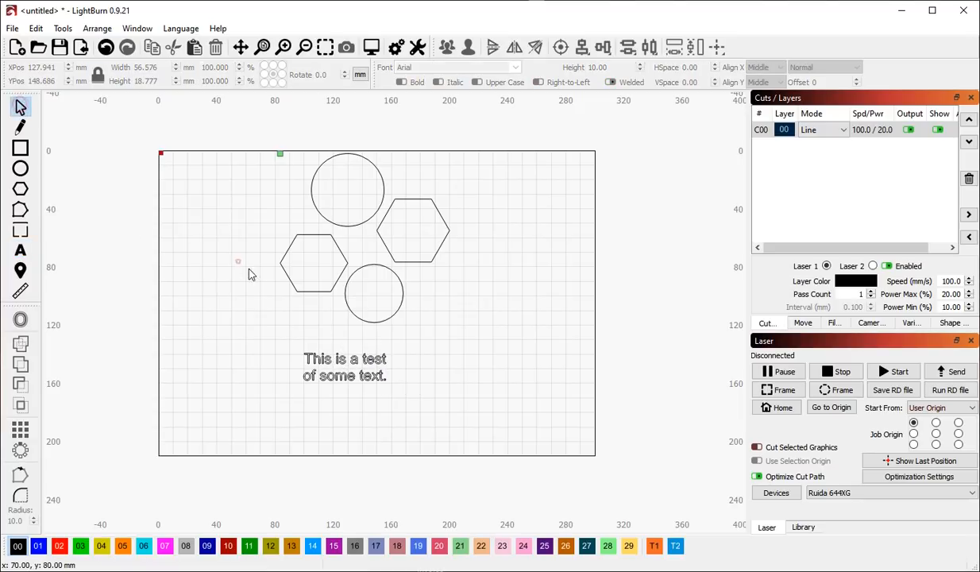
# Rotate the two-line text freehand until it is tilted and almost upside down.
pyautogui.click(389, 383)
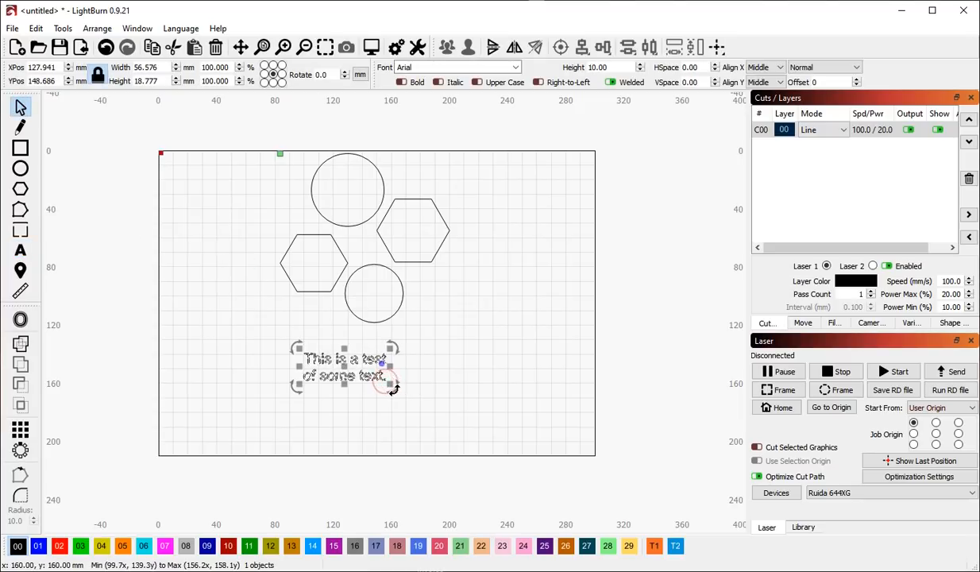
pyautogui.moveTo(391, 384); pyautogui.dragTo(274, 354)
pyautogui.click(475, 363)
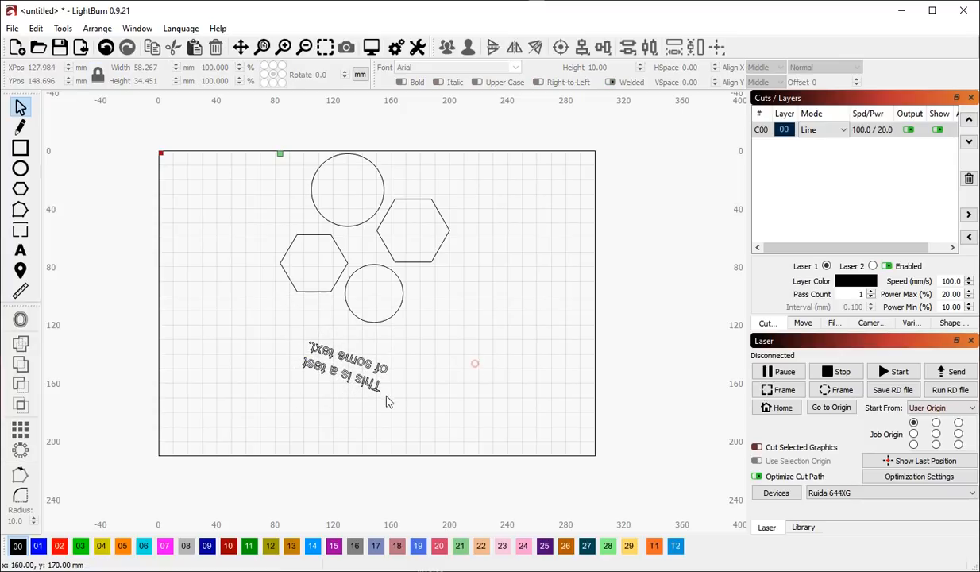
# Try editing the rotated text in place, moving the text cursor back and forth along its characters.
pyautogui.scroll(3, 346, 352)
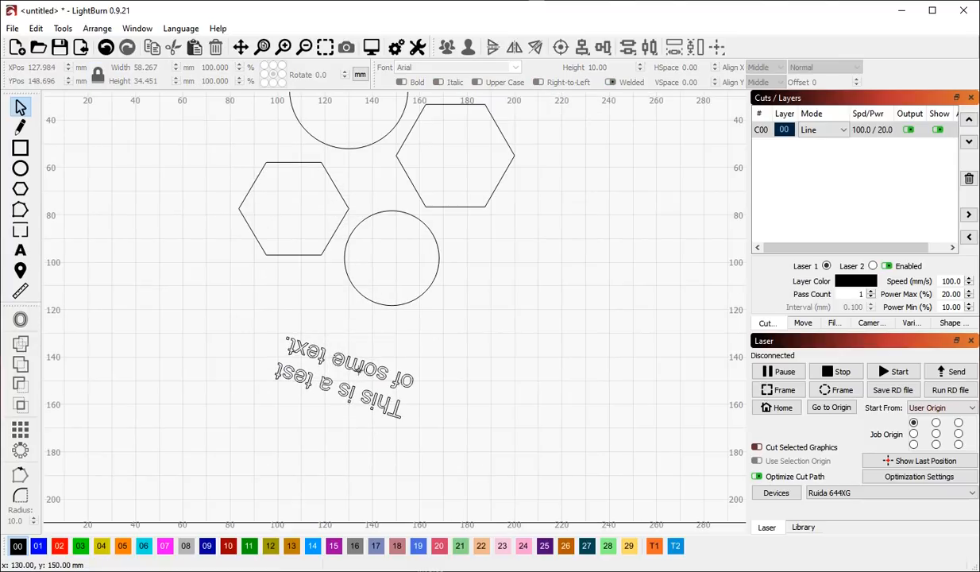
pyautogui.doubleClick(366, 364)
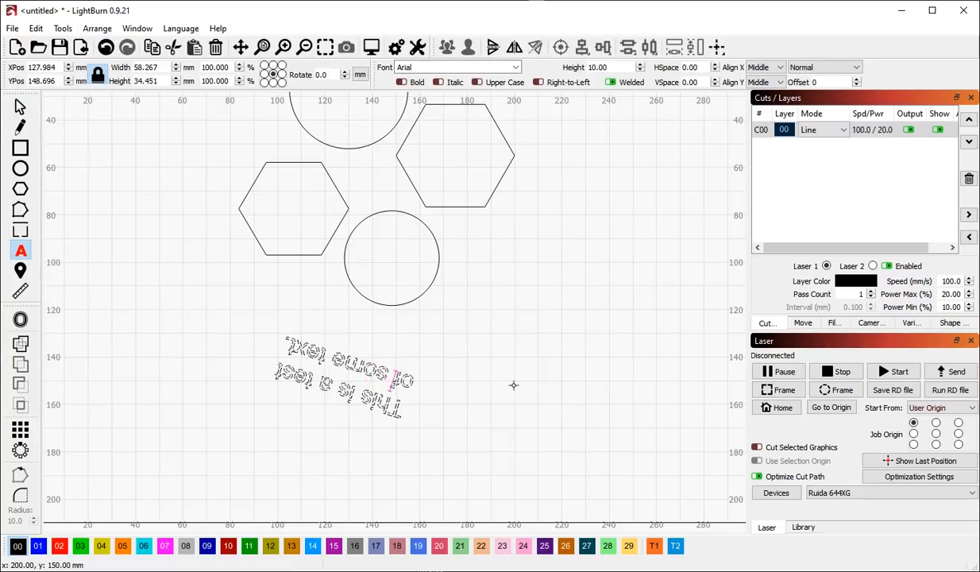
pyautogui.press('Right')
pyautogui.press('Right')
pyautogui.press('Right')
pyautogui.press('Right')
pyautogui.press('Right')
pyautogui.press('Left')
pyautogui.press('Left')
pyautogui.press('Left')
pyautogui.press('Left')
pyautogui.press('Left')
pyautogui.press('Left')
pyautogui.press('Left')
pyautogui.press('Left')
pyautogui.press('Left')
pyautogui.press('Right')
pyautogui.press('Right')
pyautogui.press('Right')
pyautogui.press('Right')
pyautogui.press('Right')
pyautogui.press('Right')
pyautogui.press('Right')
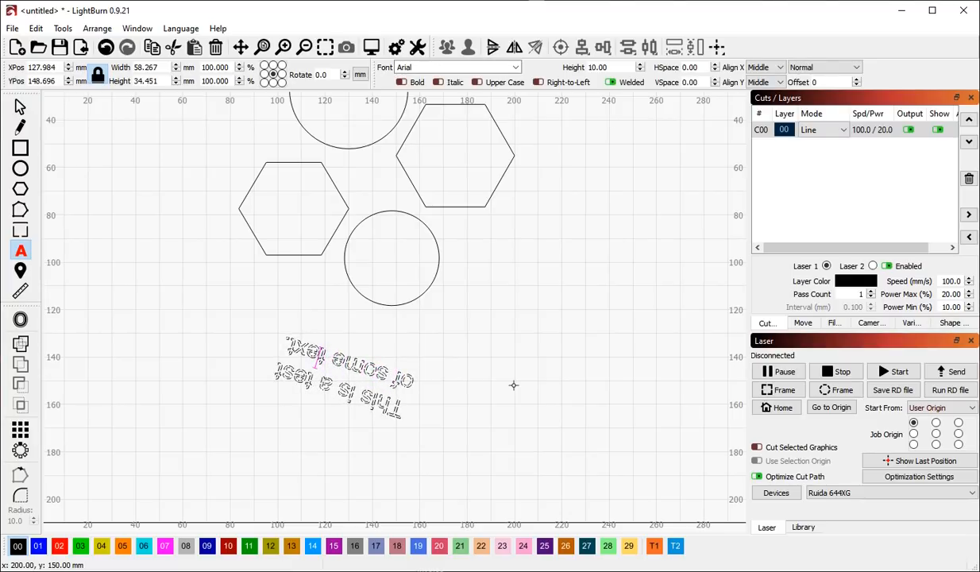
pyautogui.press('BackSpace')
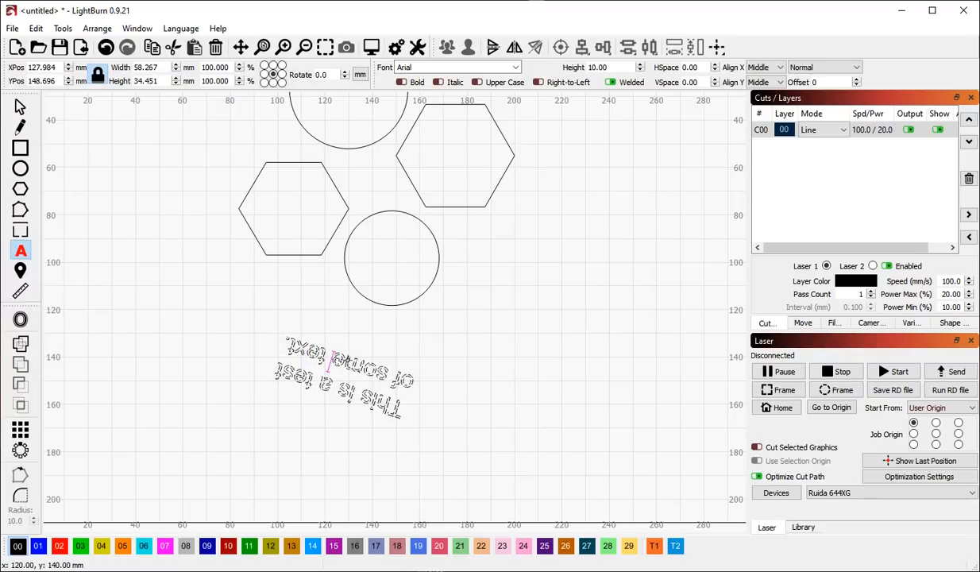
pyautogui.press('Escape')
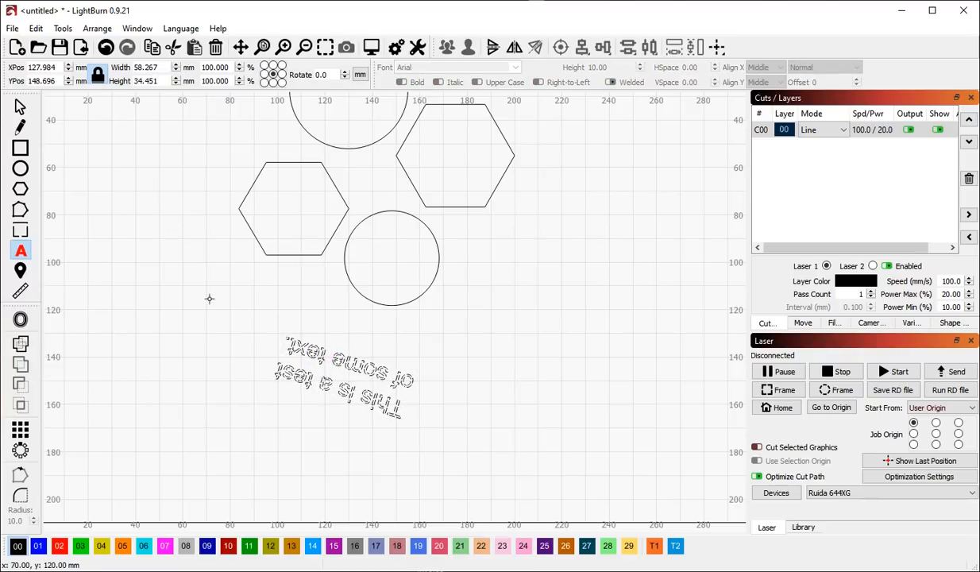
pyautogui.press('Escape')
pyautogui.click(464, 370)
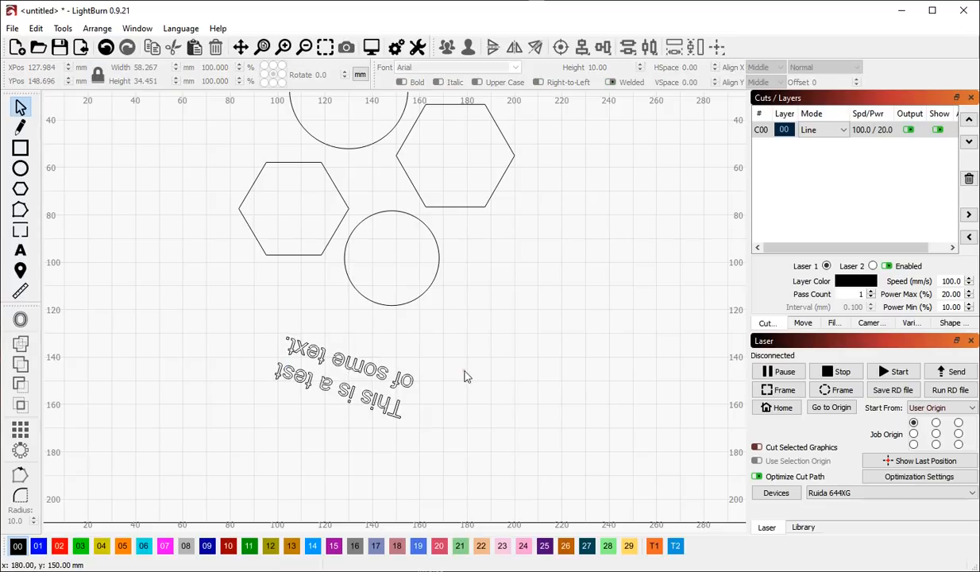
# Open the rotated text for editing in the Edit Text Shape dialog, keeping the dialog clear of the text.
pyautogui.click(359, 363)
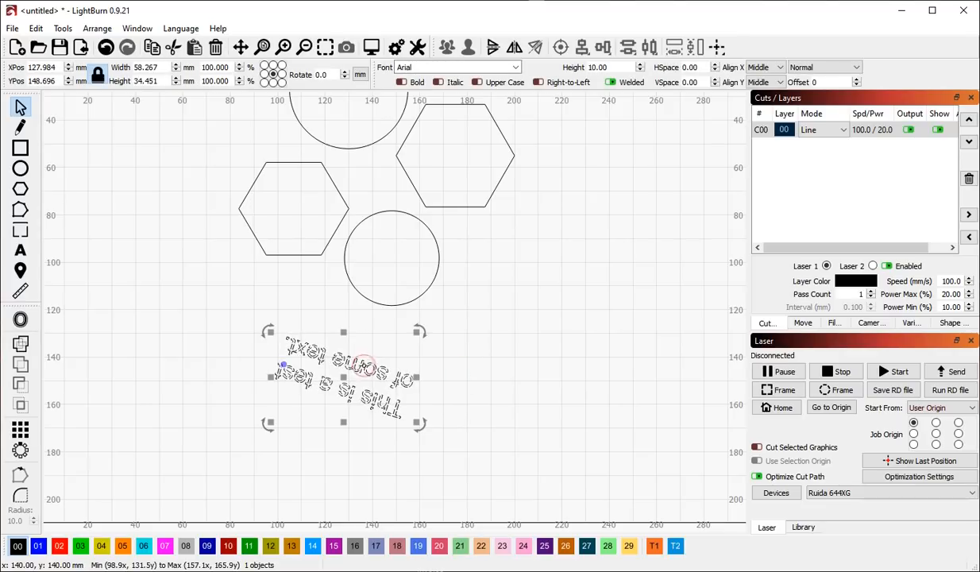
pyautogui.rightClick(363, 367)
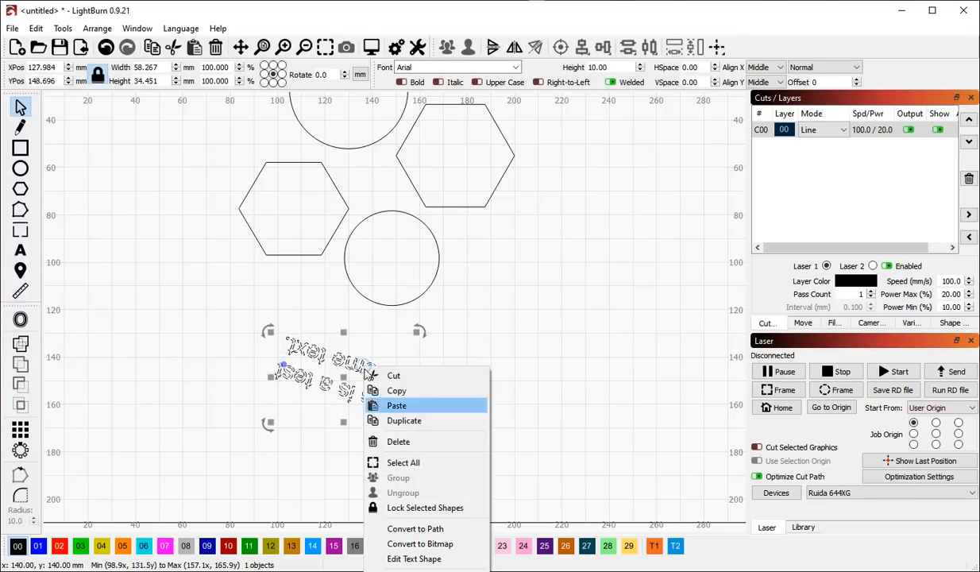
pyautogui.click(414, 559)
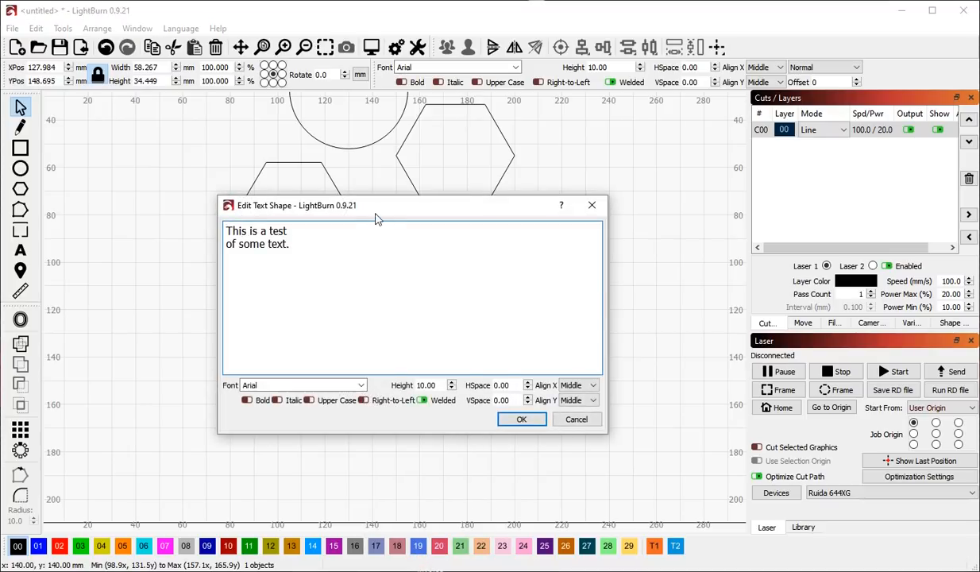
pyautogui.moveTo(378, 218); pyautogui.dragTo(584, 247)
pyautogui.click(522, 268)
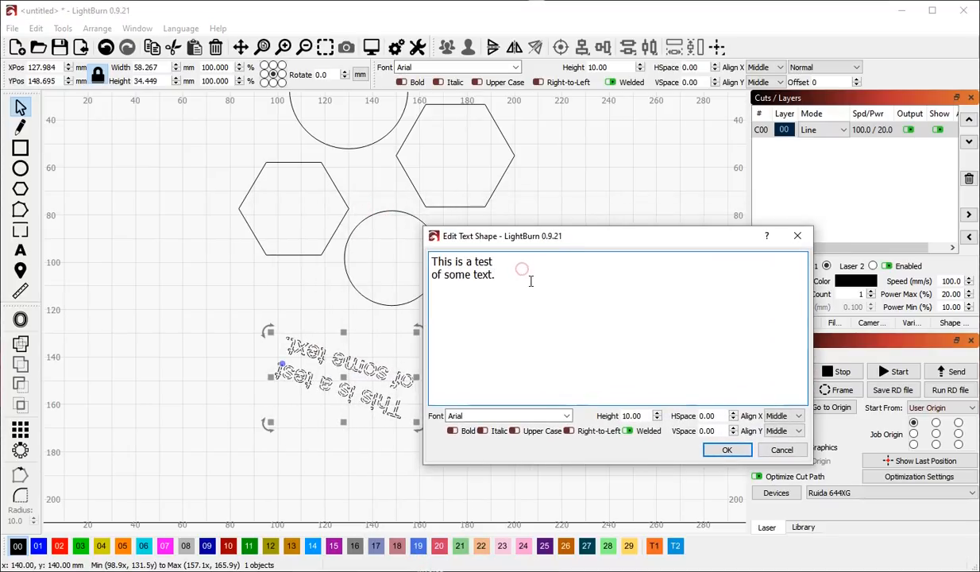
# Replace "a test" with "some text" in the first line of the text shape.
pyautogui.hotkey('ctrl', 'shift', 'Left')
pyautogui.click(532, 281)
pyautogui.hotkey('ctrl', 'a')
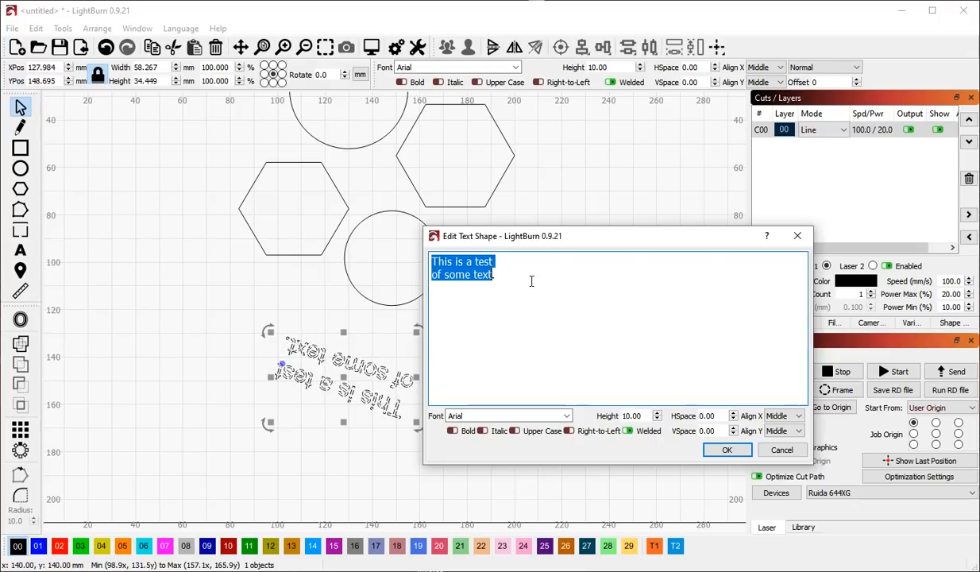
pyautogui.hotkey('ctrl', 'Home')
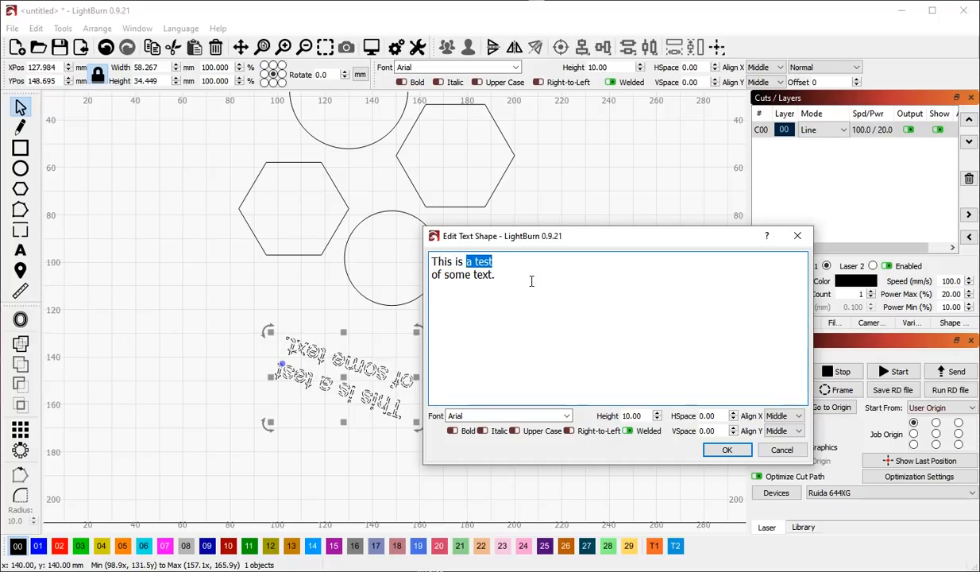
pyautogui.write('some tes')
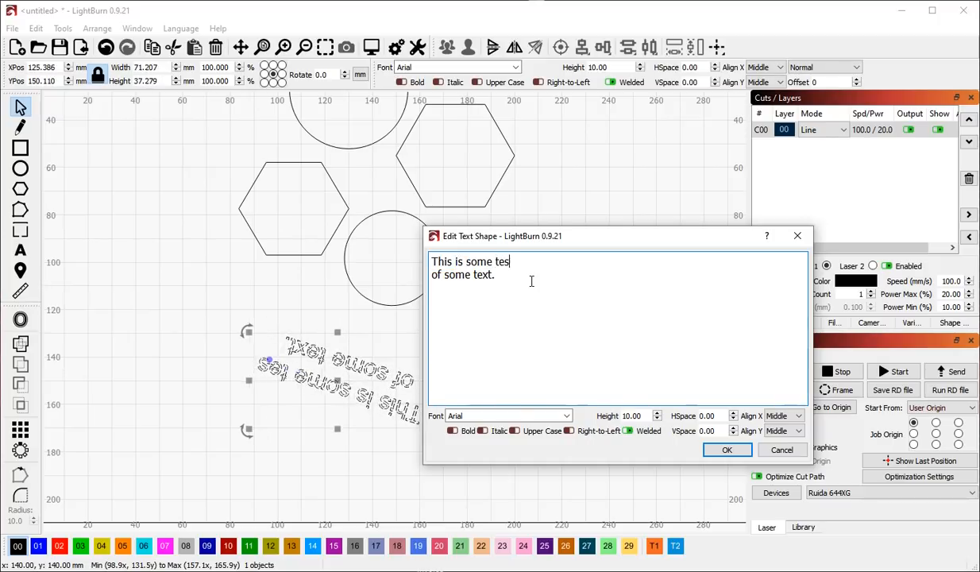
pyautogui.press('BackSpace')
pyautogui.write('xt')
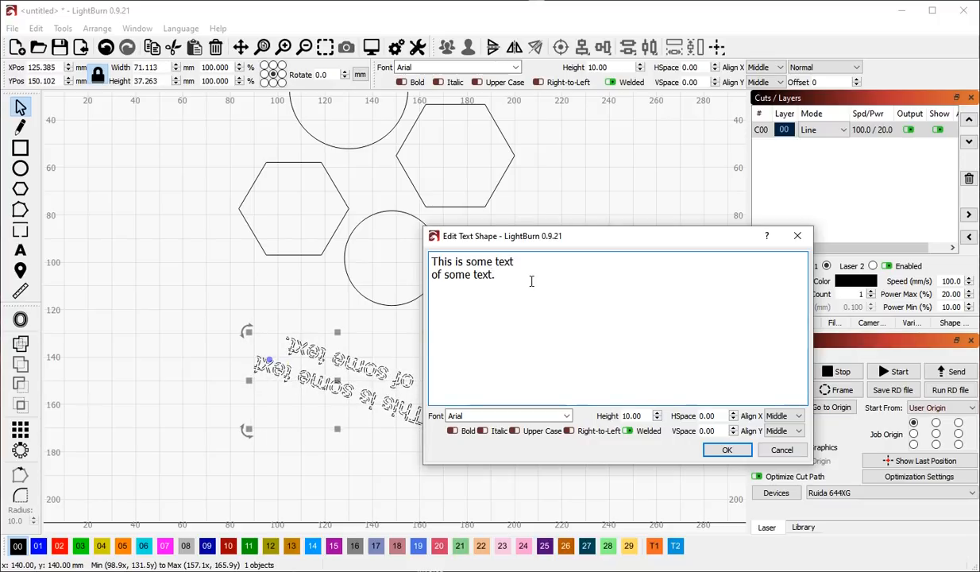
# Replace "text" with "kind" in the text shape's second line and delete "some" from the first line.
pyautogui.hotkey('ctrl', 'shift', 'Left')
pyautogui.hotkey('ctrl', 'shift', 'Left')
pyautogui.write('some kind')
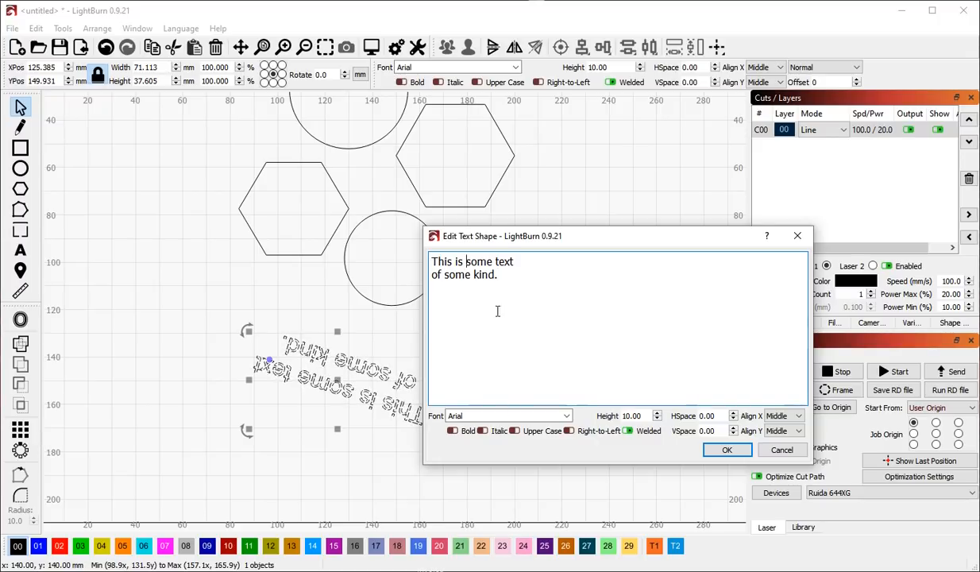
pyautogui.doubleClick(477, 260)
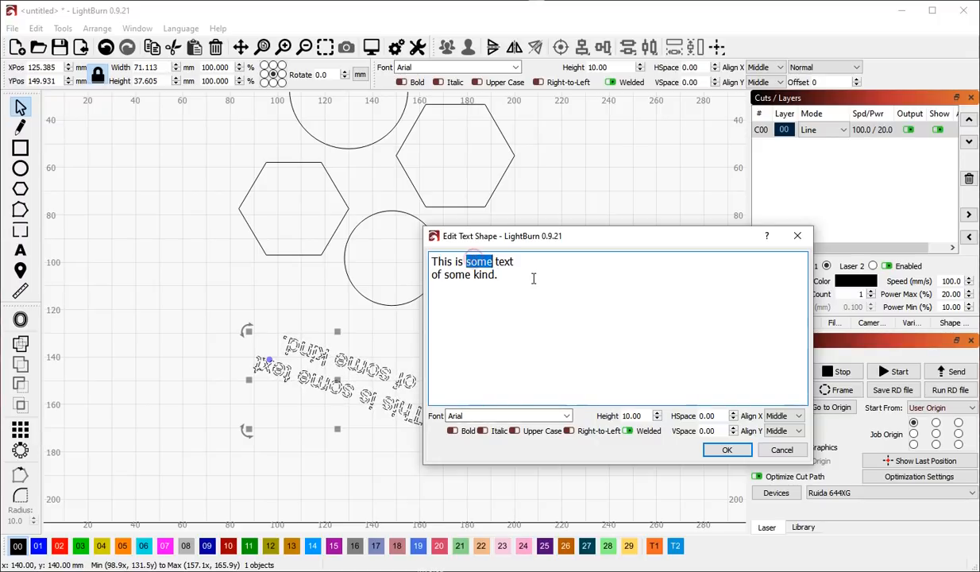
pyautogui.press('Delete')
pyautogui.press('Delete')
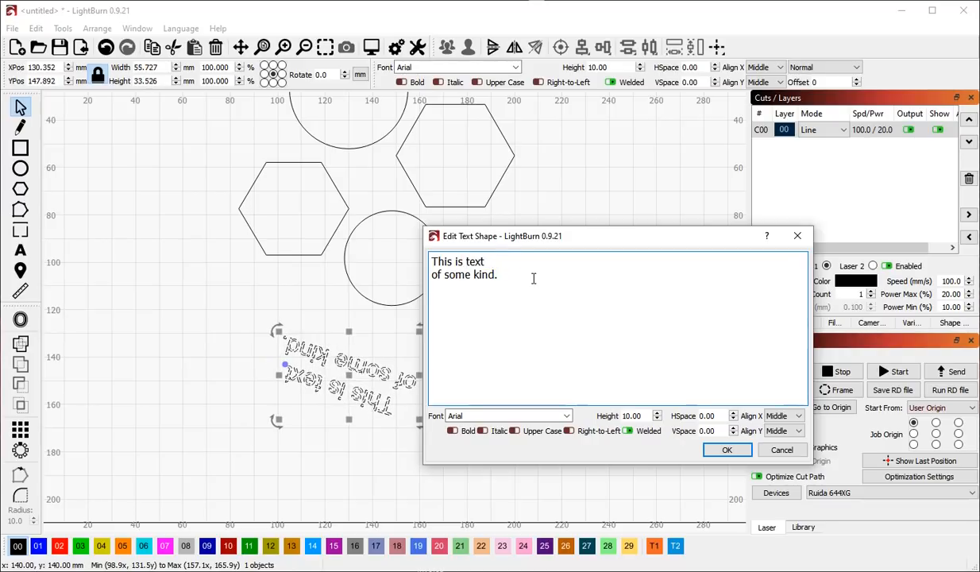
pyautogui.click(548, 277)
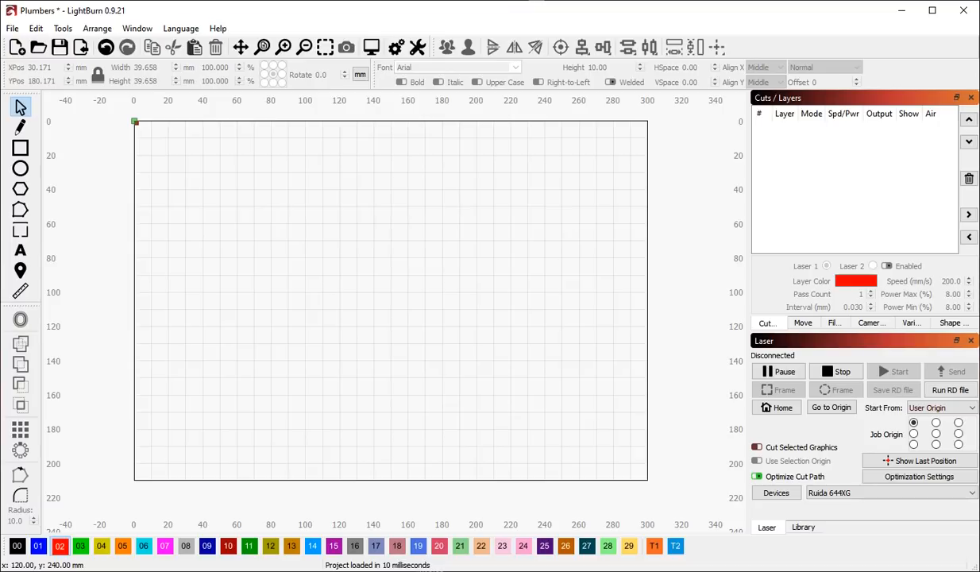
# Preview the Plumbers project's image engraving, examine the scan lines at different magnifications, and close the preview.
pyautogui.moveTo(175, 29); pyautogui.dragTo(305, 363)
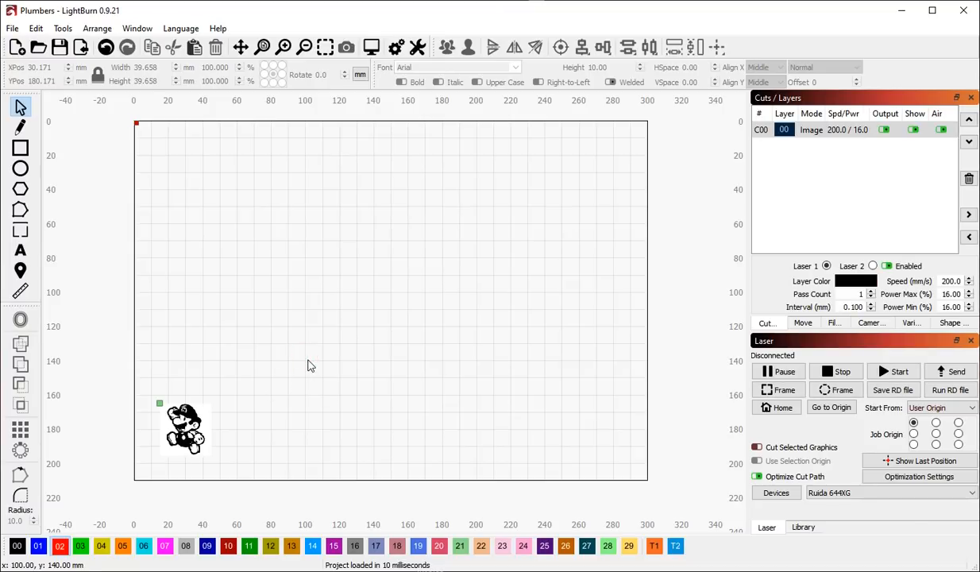
pyautogui.hotkey('alt', 'p')
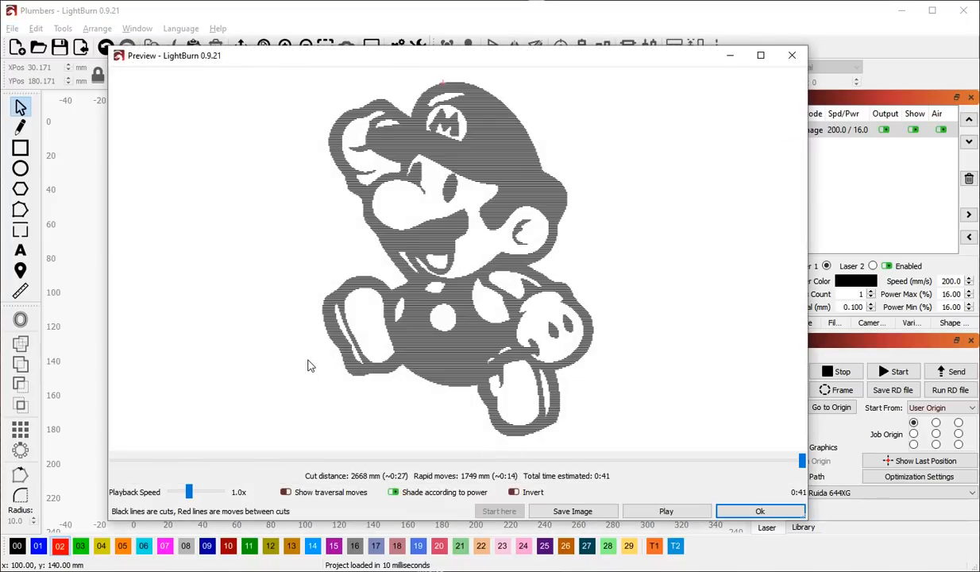
pyautogui.scroll(-3, 405, 357)
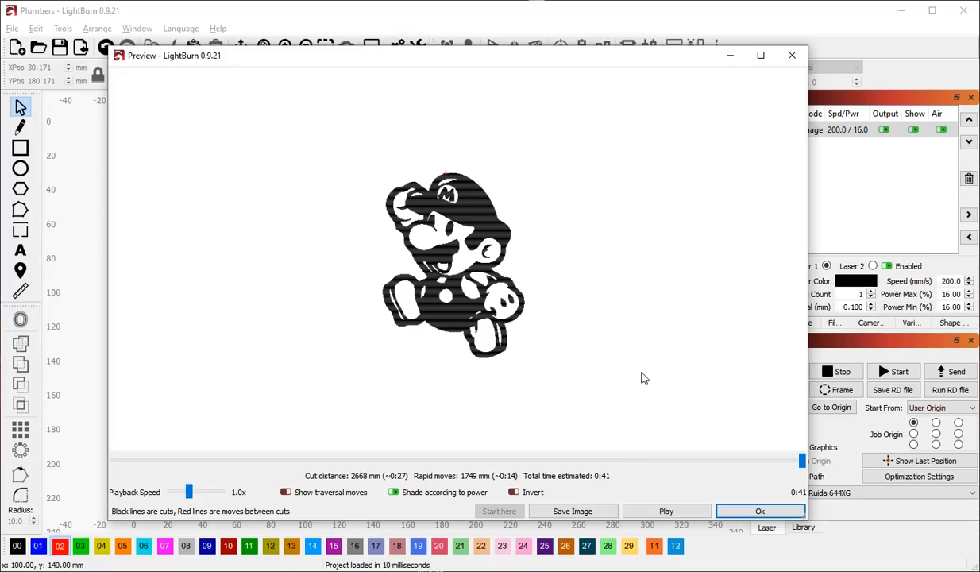
pyautogui.click(756, 509)
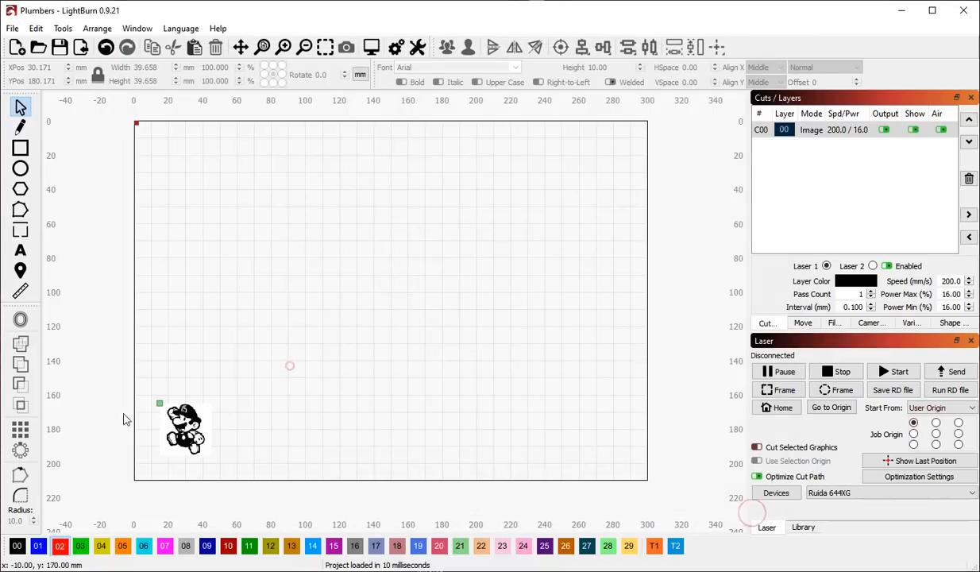
# Draw a 40 mm square around the plumber image on red layer 02 and clear the selection.
pyautogui.click(12, 29)
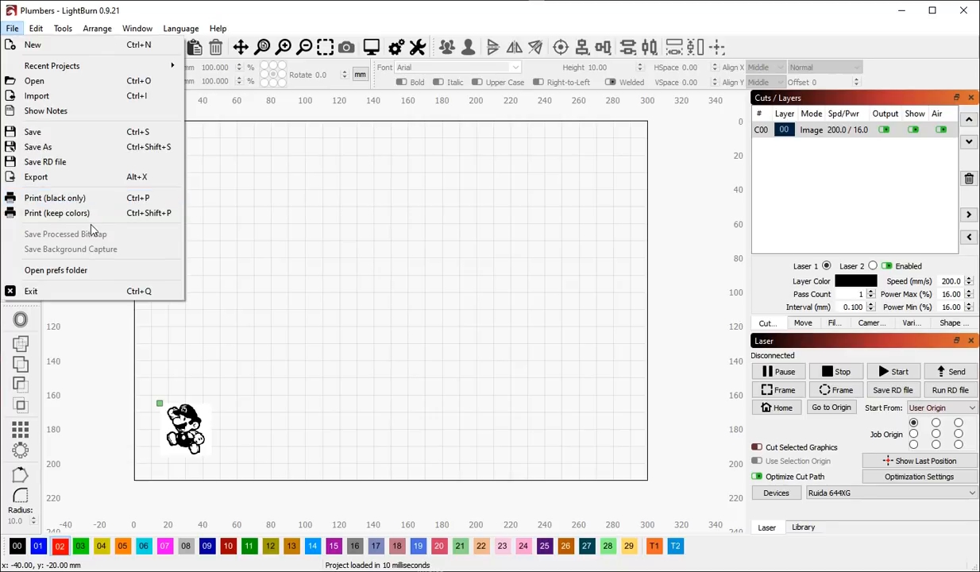
pyautogui.click(354, 285)
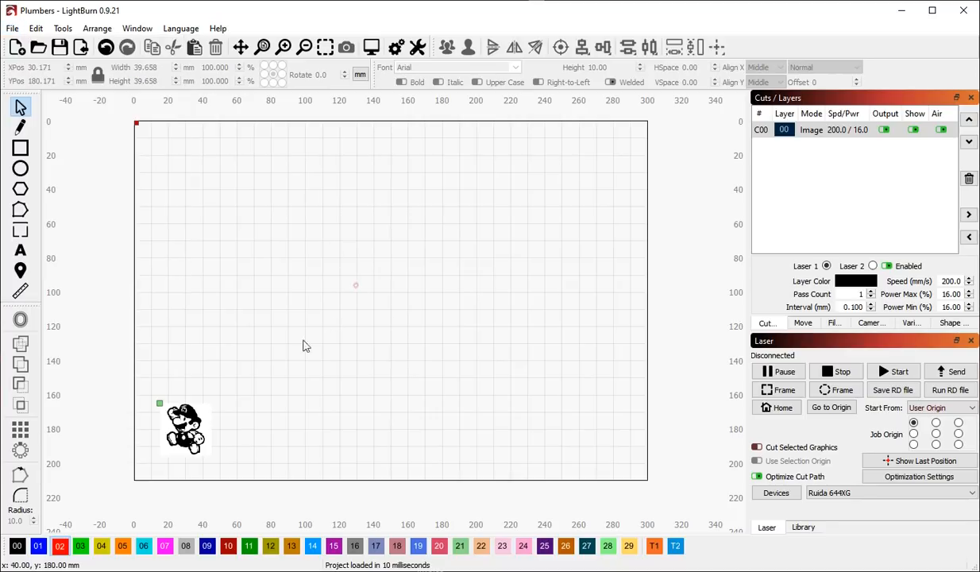
pyautogui.click(73, 541)
pyautogui.click(19, 148)
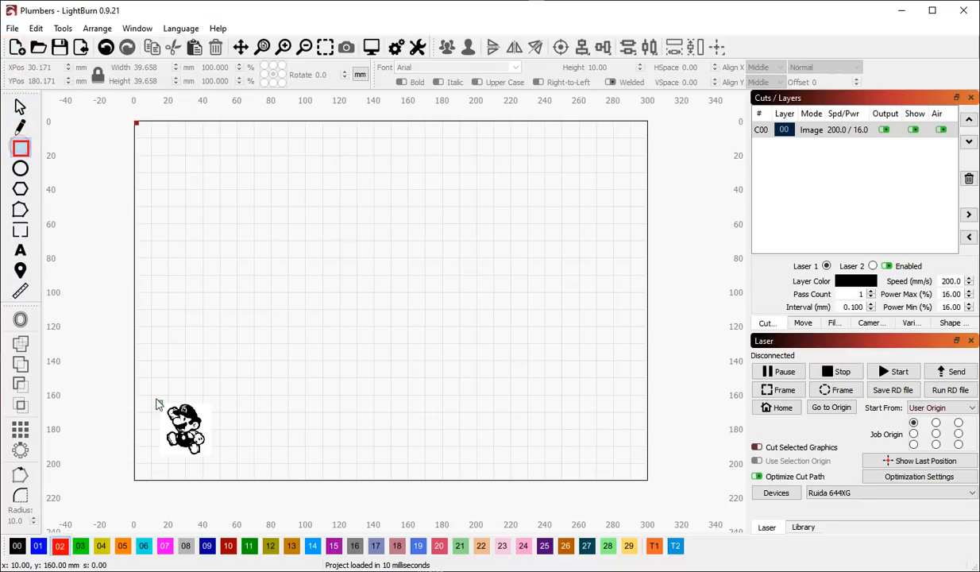
pyautogui.moveTo(151, 395); pyautogui.dragTo(220, 463)
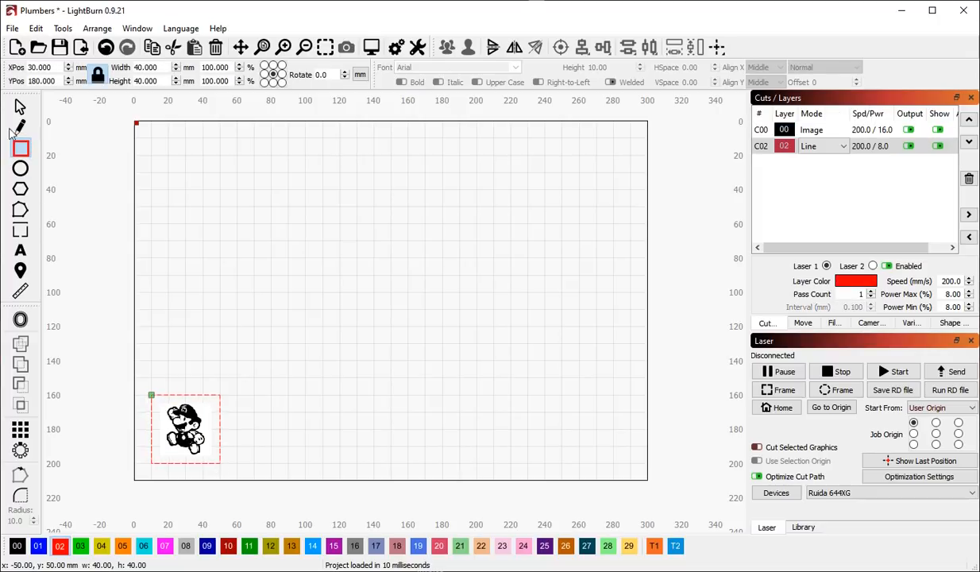
pyautogui.click(19, 107)
pyautogui.click(352, 199)
pyautogui.click(807, 146)
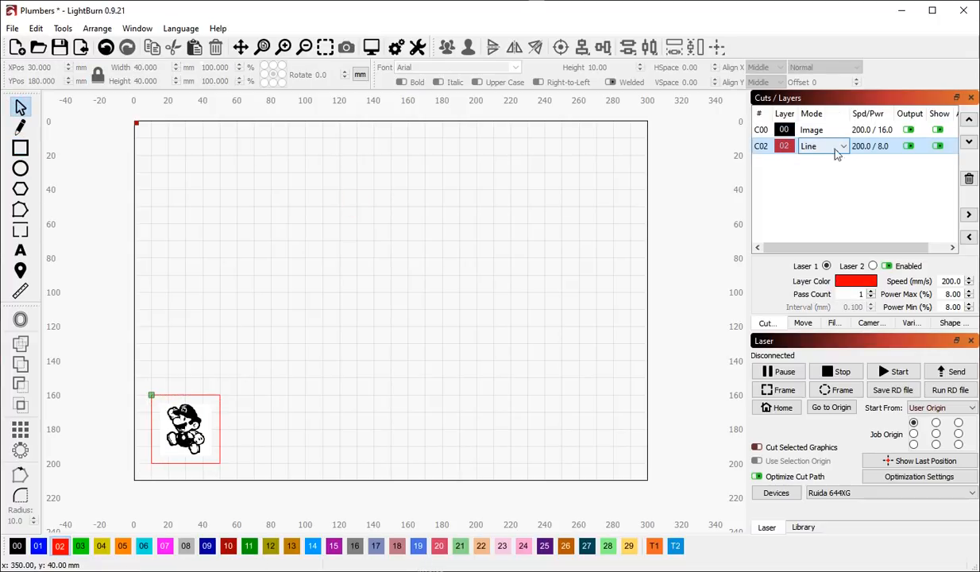
# Print the project in black only with Microsoft Print to PDF, replacing Plumber.pdf on the Desktop.
pyautogui.click(13, 29)
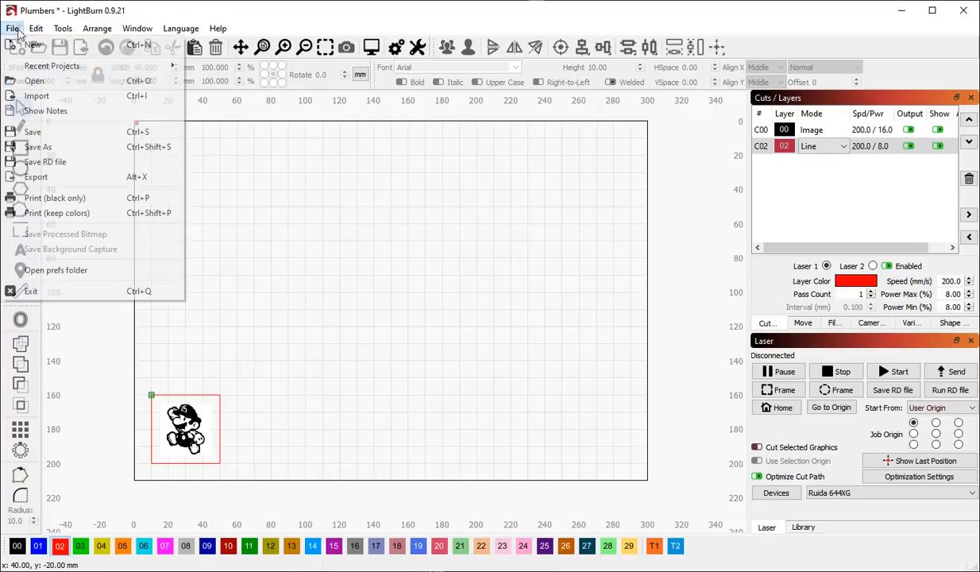
pyautogui.click(53, 198)
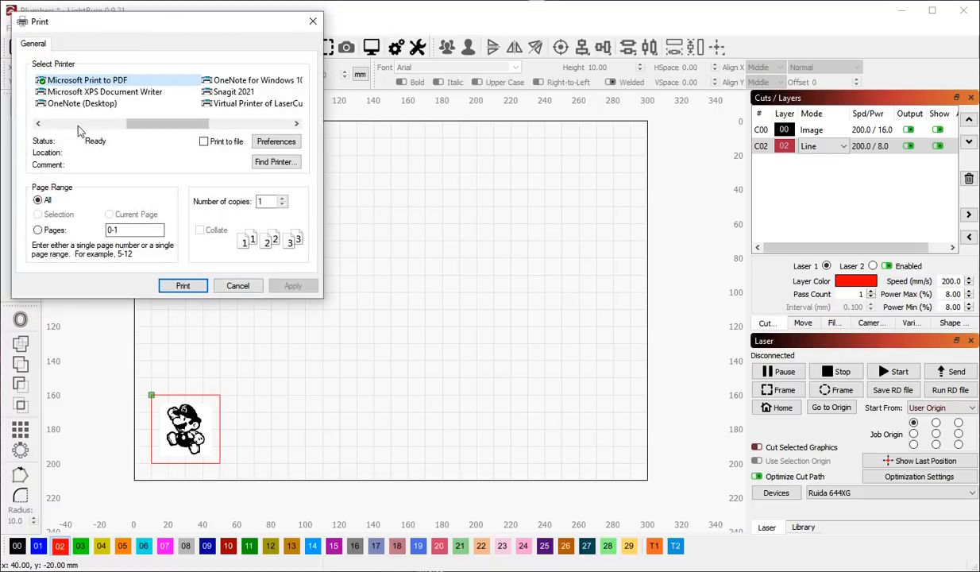
pyautogui.click(183, 286)
pyautogui.click(209, 393)
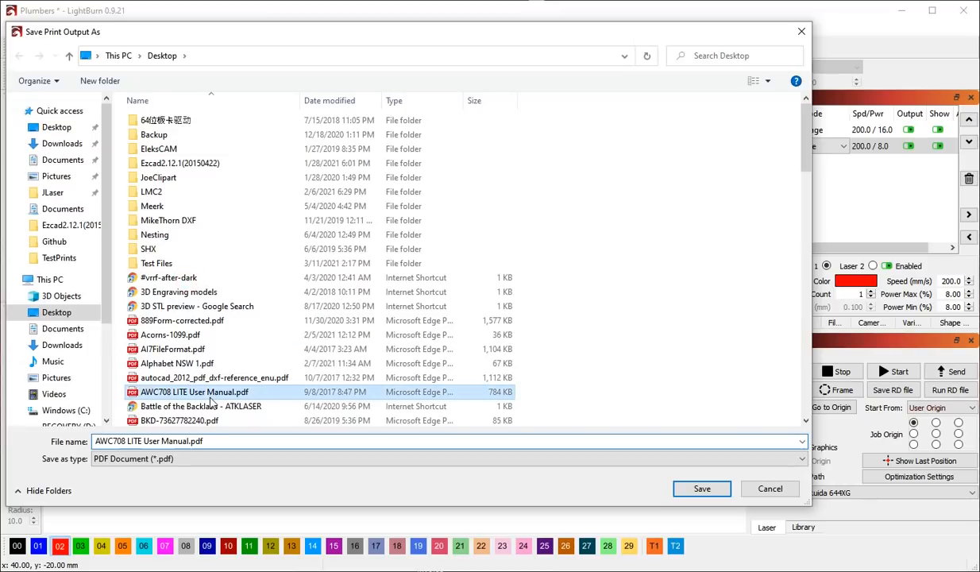
pyautogui.write('pl')
pyautogui.press('Return')
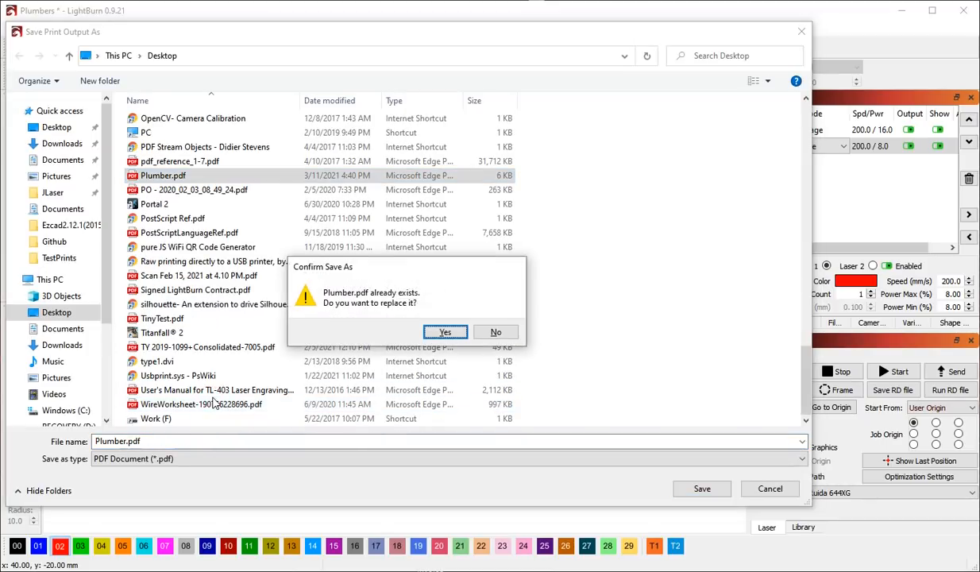
pyautogui.press('Return')
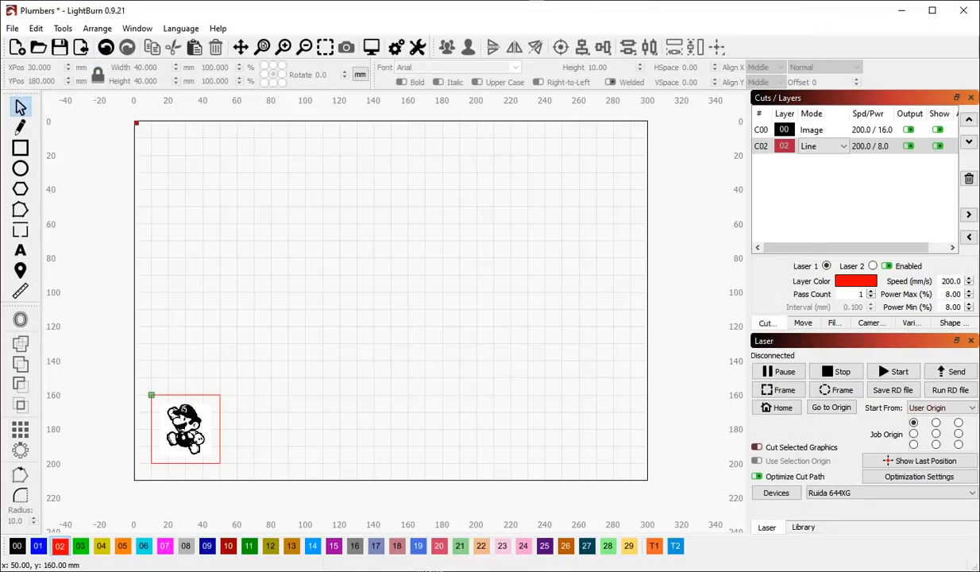
# Switch to the PDF viewer, examine the image and square outline in Plumber.pdf up close and as a full page, and close it.
pyautogui.hotkey('alt', 'Tab')
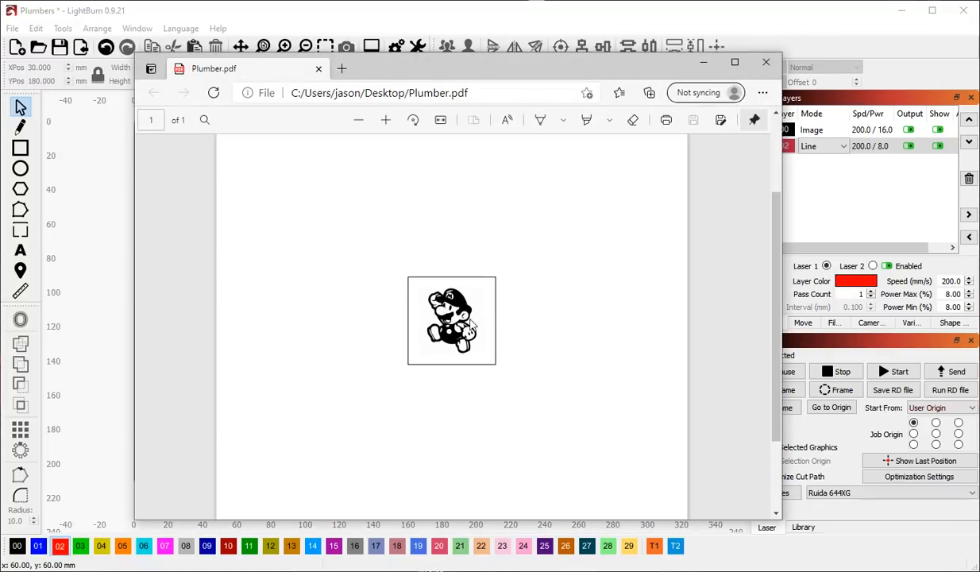
pyautogui.keyDown('ctrl'); pyautogui.scroll(6, 479, 330); pyautogui.keyUp('ctrl')
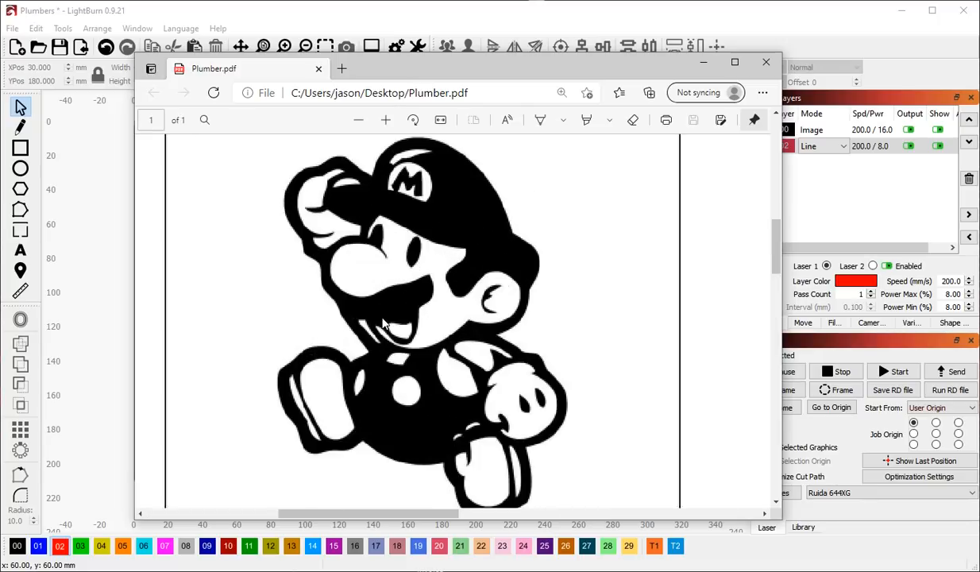
pyautogui.scroll(-4, 413, 254)
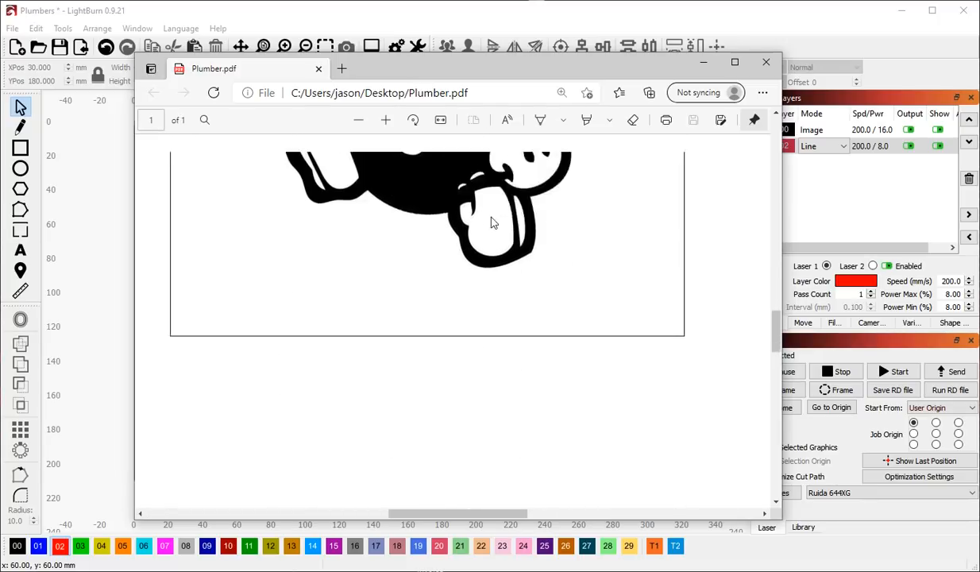
pyautogui.scroll(3, 490, 218)
pyautogui.keyDown('ctrl'); pyautogui.scroll(-5, 521, 319); pyautogui.keyUp('ctrl')
pyautogui.keyDown('ctrl'); pyautogui.scroll(-2, 520, 318); pyautogui.keyUp('ctrl')
pyautogui.keyDown('ctrl'); pyautogui.scroll(6, 381, 219); pyautogui.keyUp('ctrl')
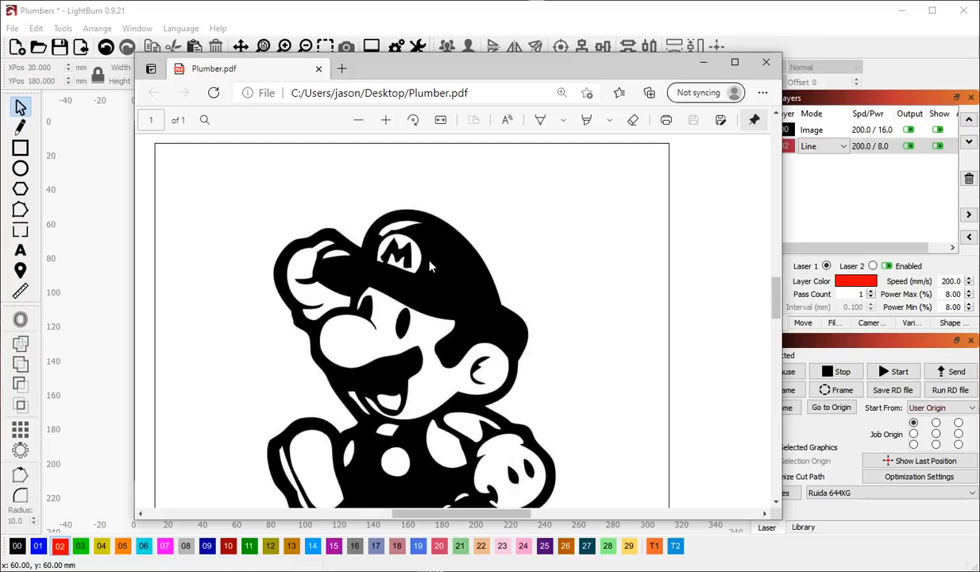
pyautogui.keyDown('ctrl'); pyautogui.scroll(-5, 433, 262); pyautogui.keyUp('ctrl')
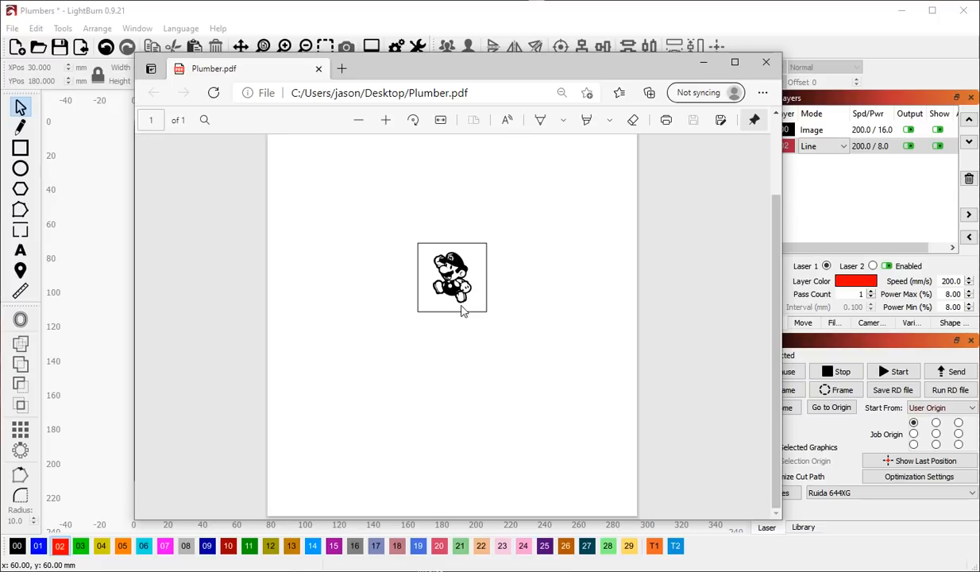
pyautogui.keyDown('ctrl'); pyautogui.scroll(-1, 427, 313); pyautogui.keyUp('ctrl')
pyautogui.keyDown('ctrl'); pyautogui.scroll(-1, 467, 264); pyautogui.keyUp('ctrl')
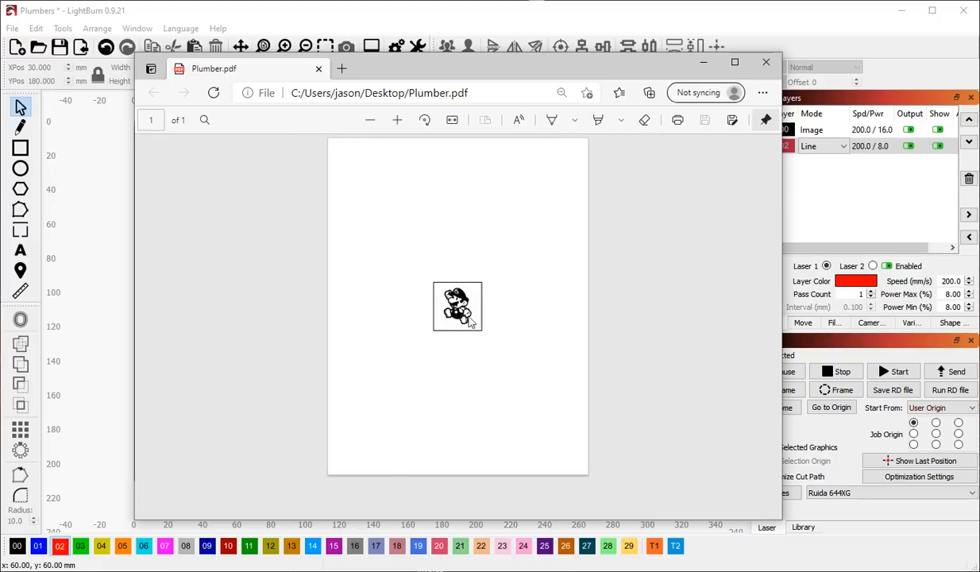
pyautogui.click(764, 63)
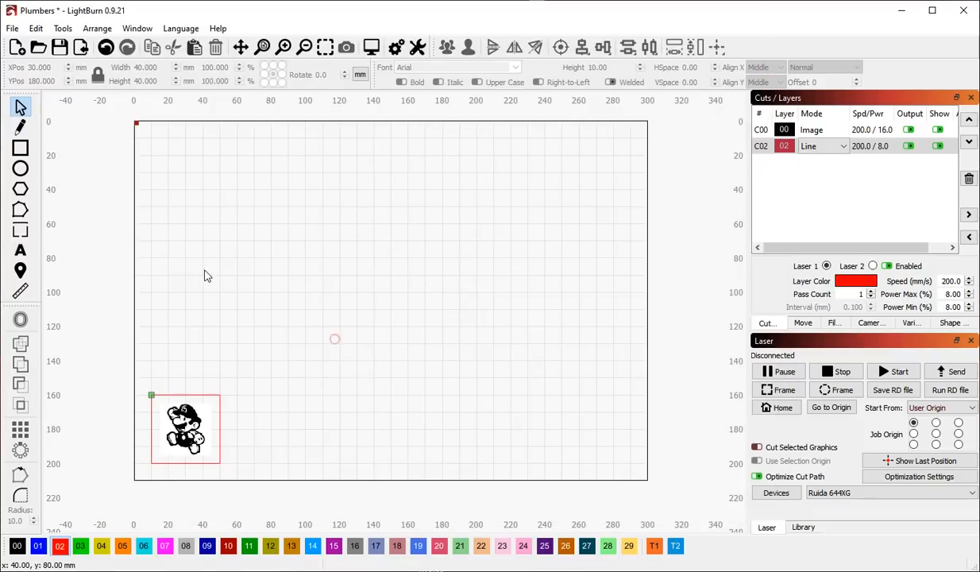
# Print the project with its colors kept using Microsoft Print to PDF, replacing Plumber.pdf on the Desktop.
pyautogui.click(12, 28)
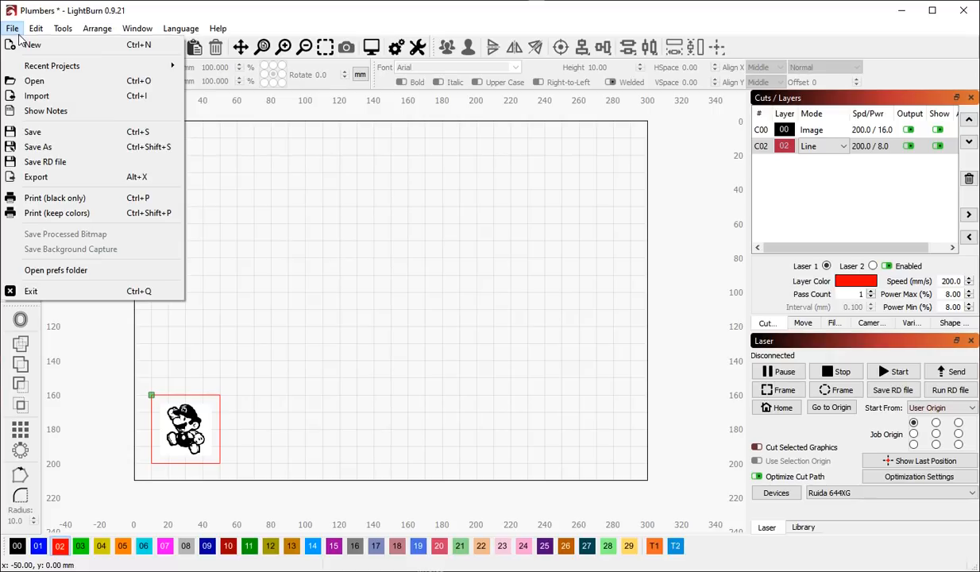
pyautogui.moveTo(36, 28)
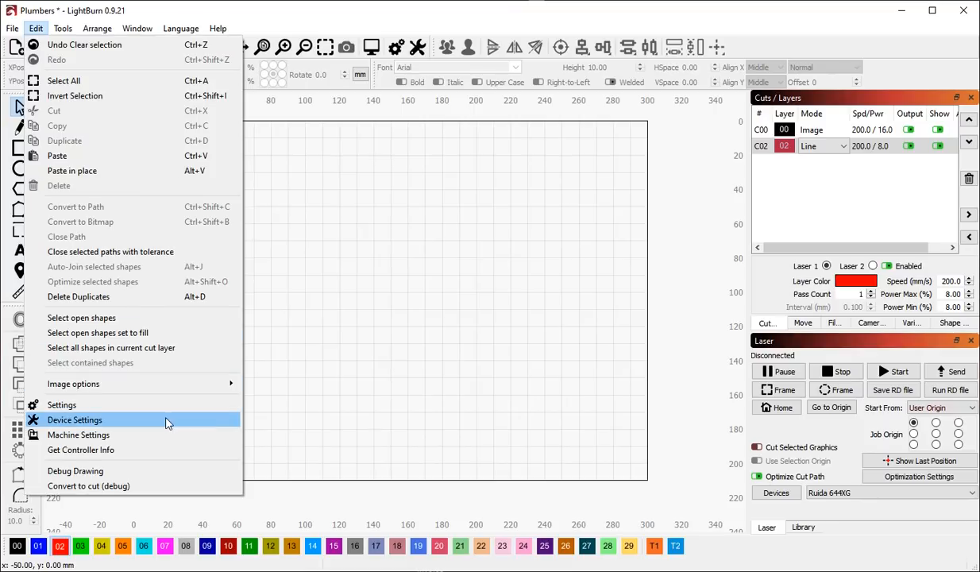
pyautogui.moveTo(215, 384)
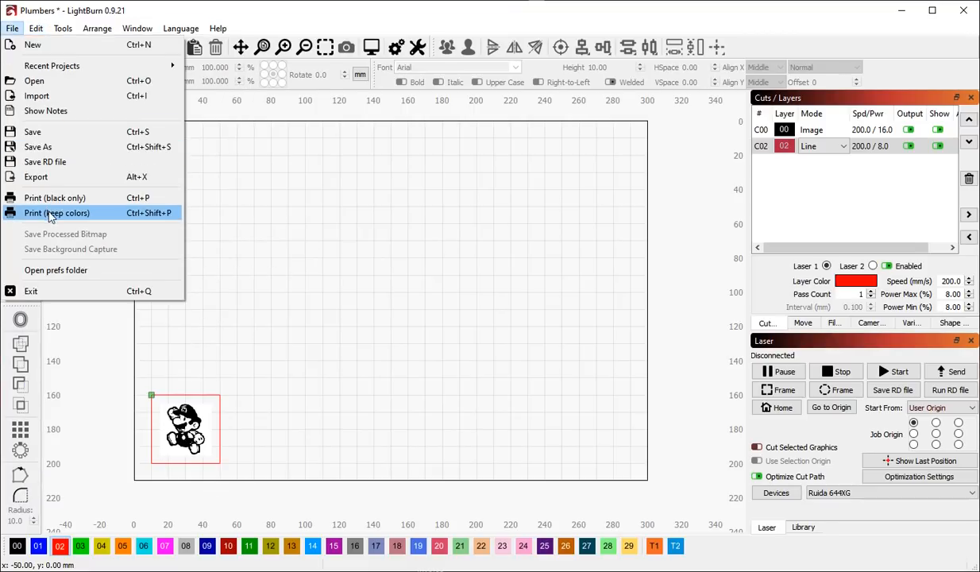
pyautogui.click(50, 213)
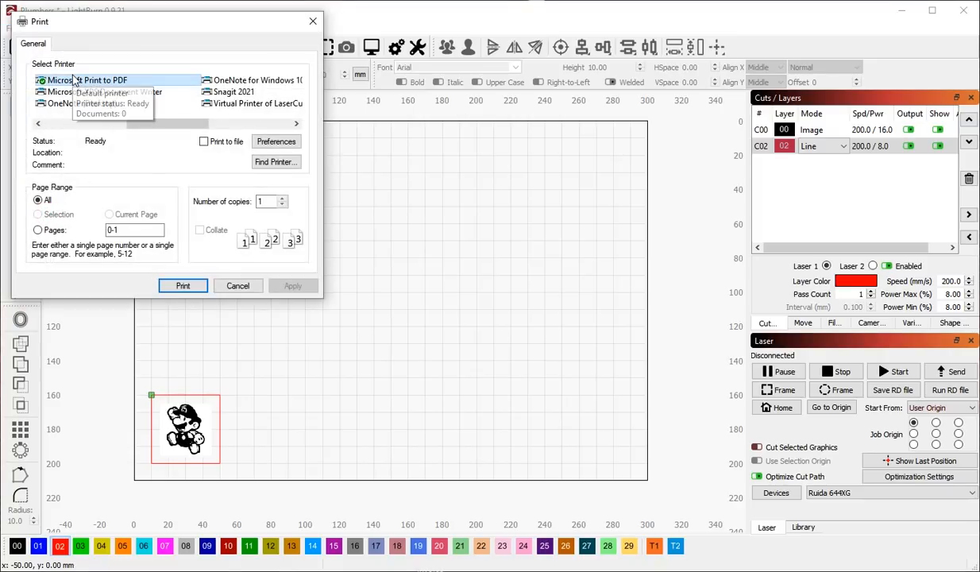
pyautogui.click(185, 286)
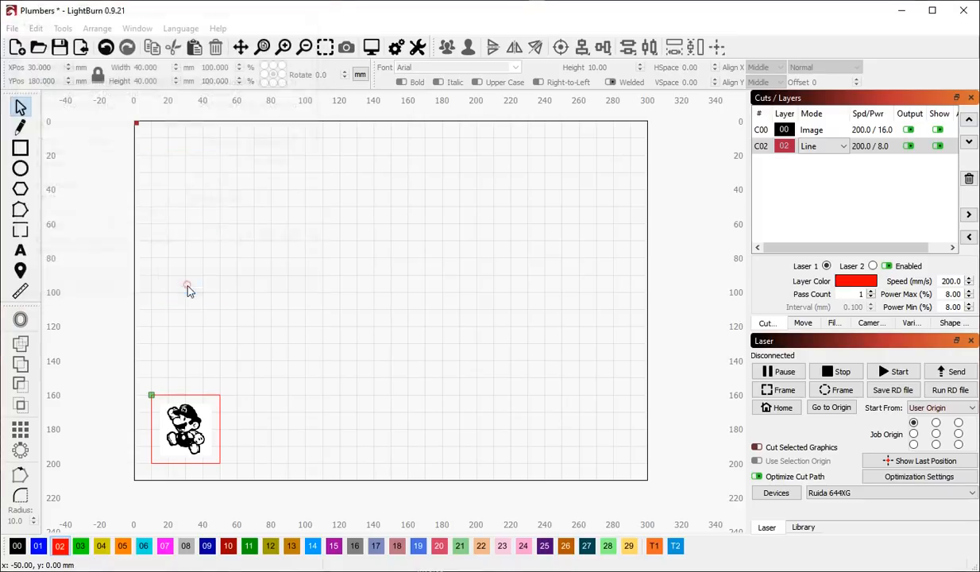
pyautogui.click(172, 308)
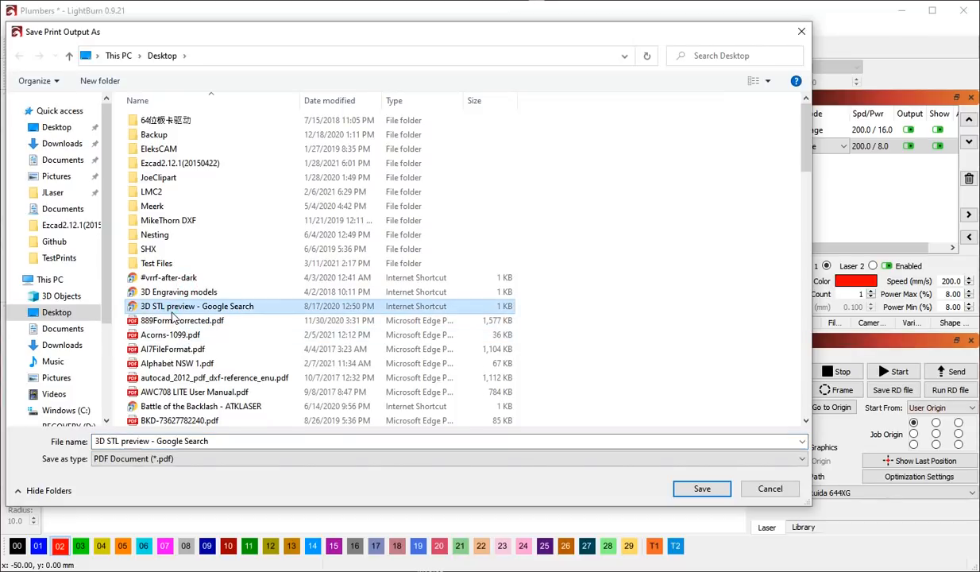
pyautogui.write('pl')
pyautogui.press('Return')
pyautogui.press('Left')
pyautogui.press('Return')
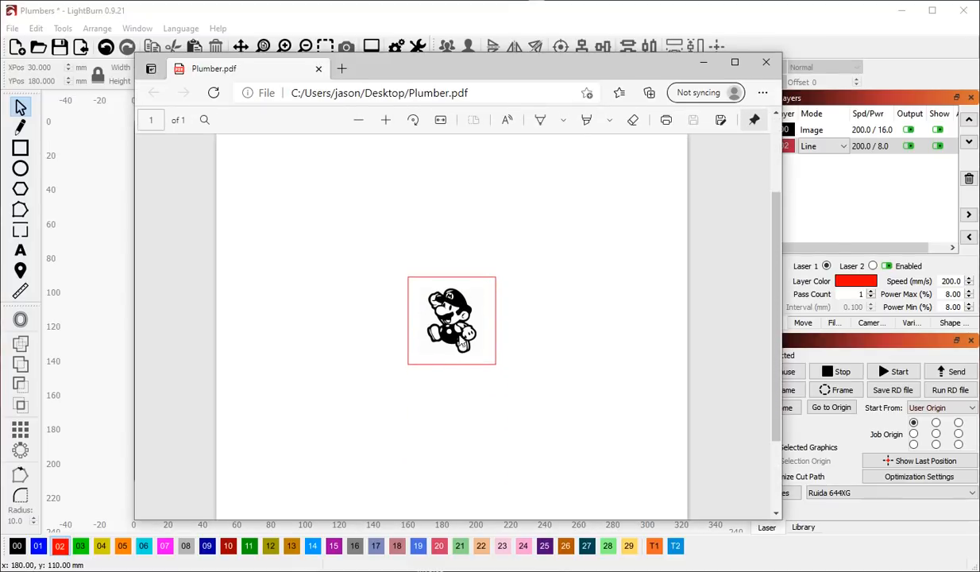
# Examine the color printout in Plumber.pdf up close and as a full page, and close the PDF viewer.
pyautogui.keyDown('ctrl'); pyautogui.scroll(2, 437, 318); pyautogui.keyUp('ctrl')
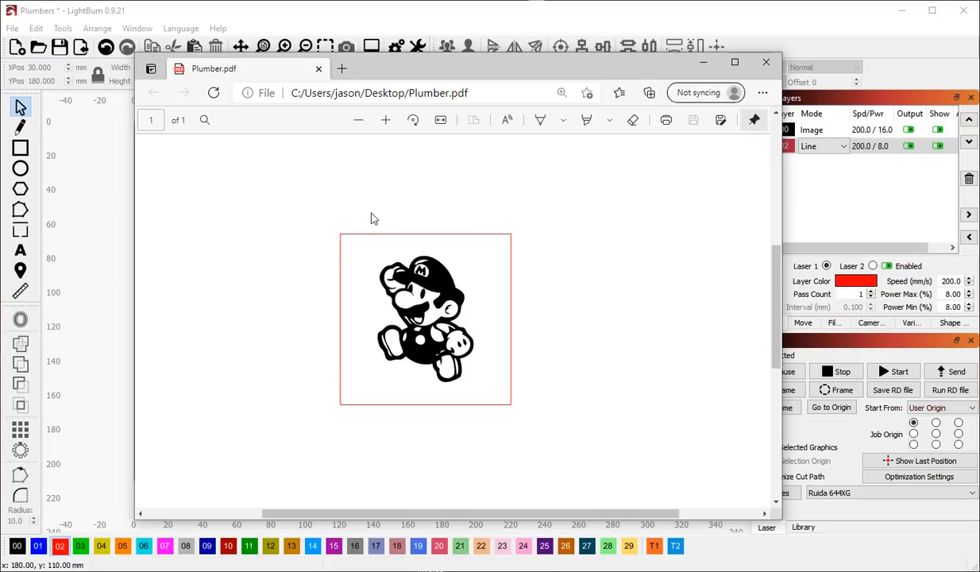
pyautogui.scroll(-1, 335, 406)
pyautogui.scroll(1, 334, 406)
pyautogui.keyDown('ctrl'); pyautogui.scroll(-3, 388, 299); pyautogui.keyUp('ctrl')
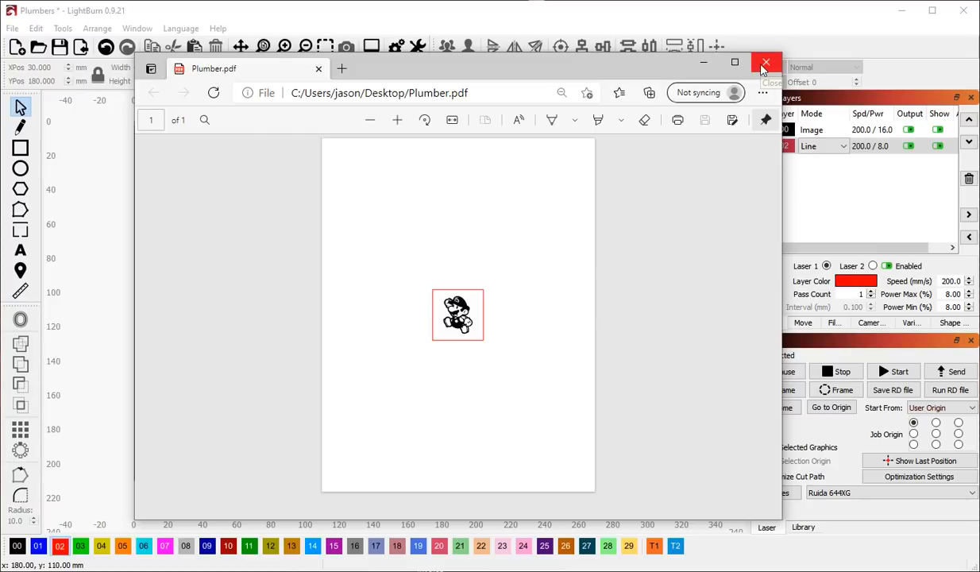
pyautogui.click(765, 62)
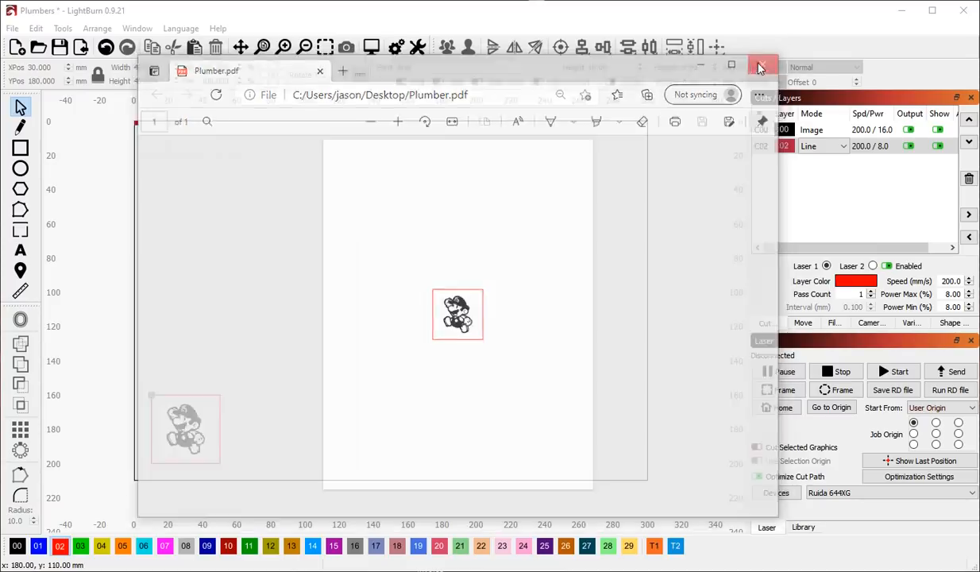
# Clear the selection of the image and square and start a new empty project.
pyautogui.moveTo(111, 356); pyautogui.dragTo(301, 510)
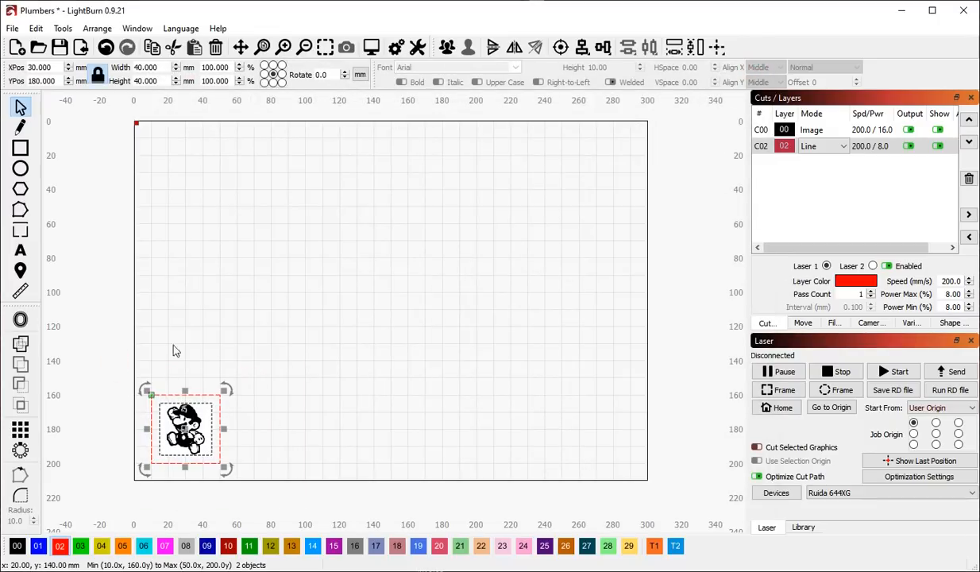
pyautogui.click(229, 350)
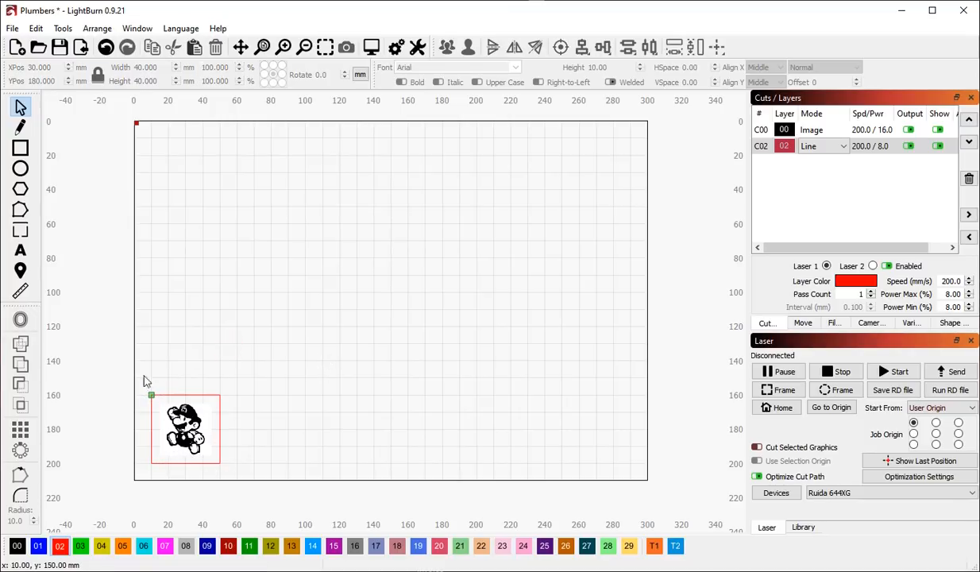
pyautogui.click(300, 381)
pyautogui.hotkey('ctrl', 'n')
pyautogui.click(505, 320)
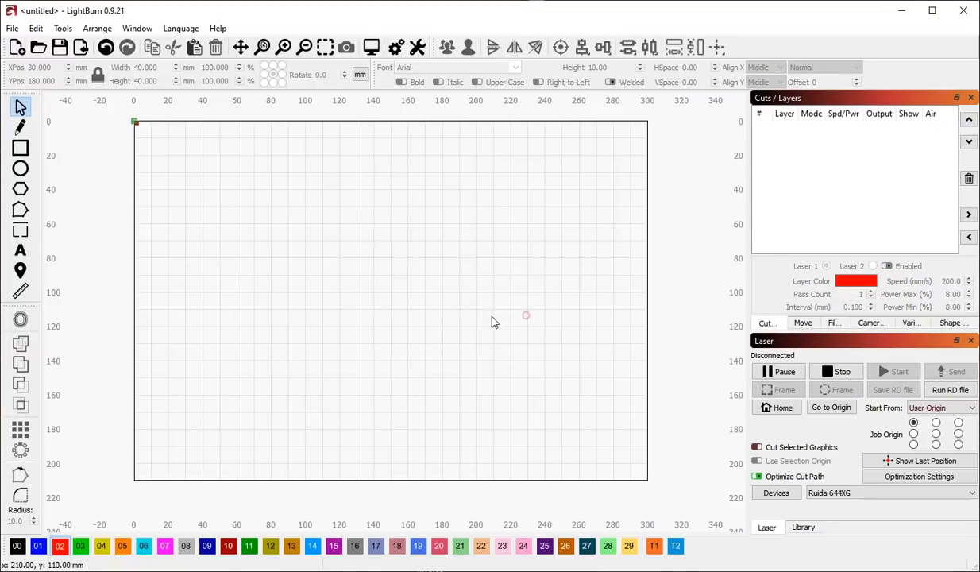